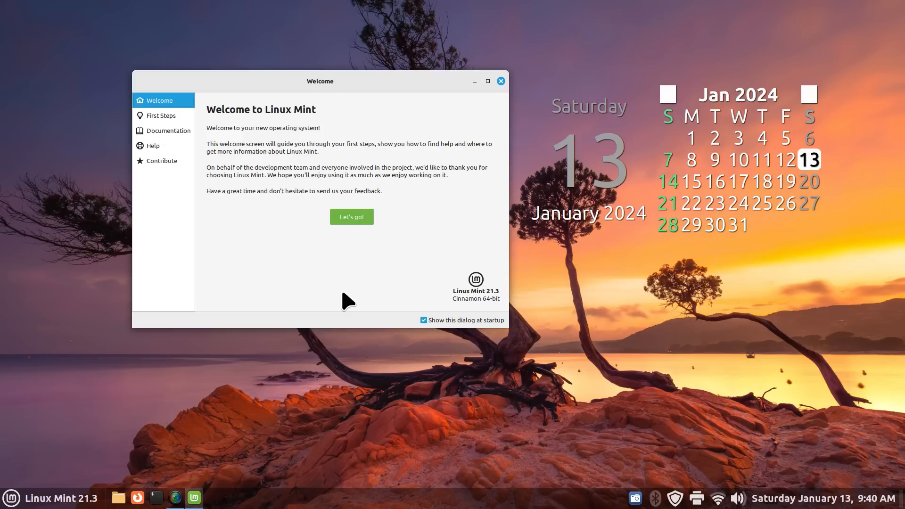
Close the Welcome window and open the Linux Mint 21.3 Cinnamon edition page through the All Versions list on linuxmint.com in Firefox.
{"action": "left_click", "coordinate": [501, 82]}
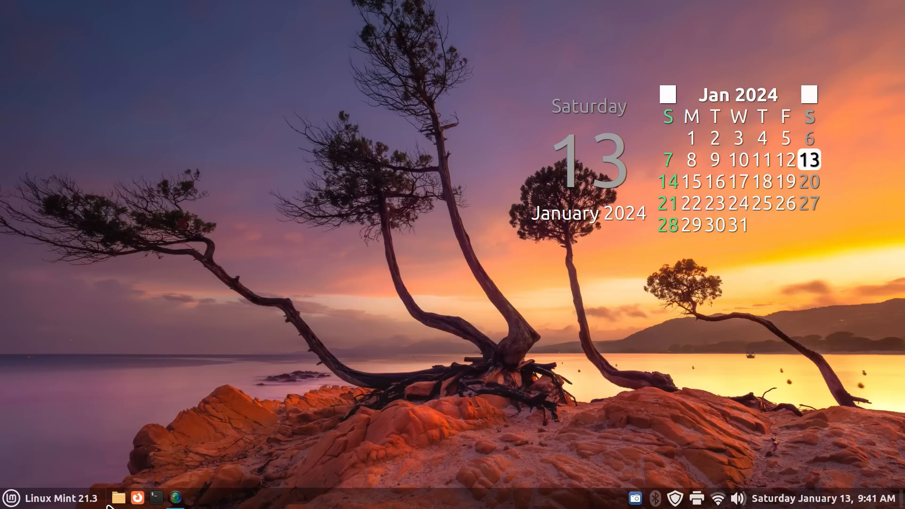
{"action": "left_click", "coordinate": [137, 498]}
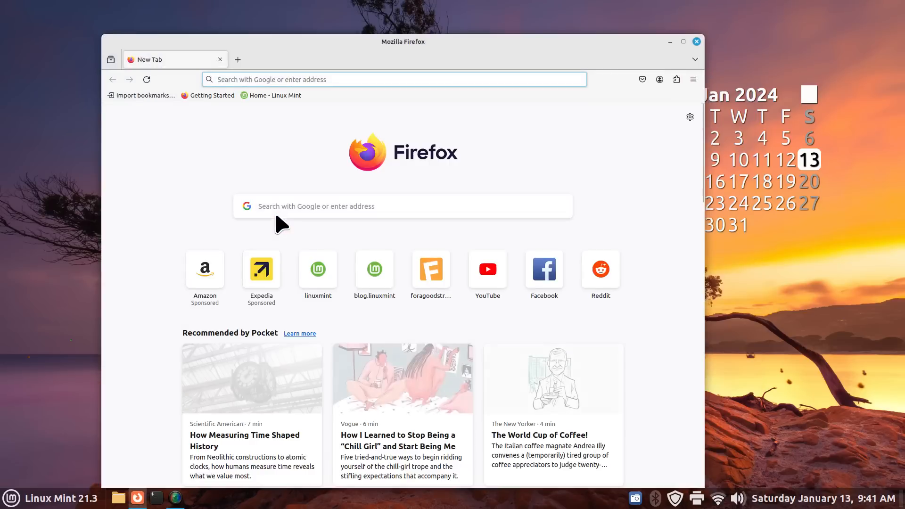
{"action": "left_click", "coordinate": [272, 97]}
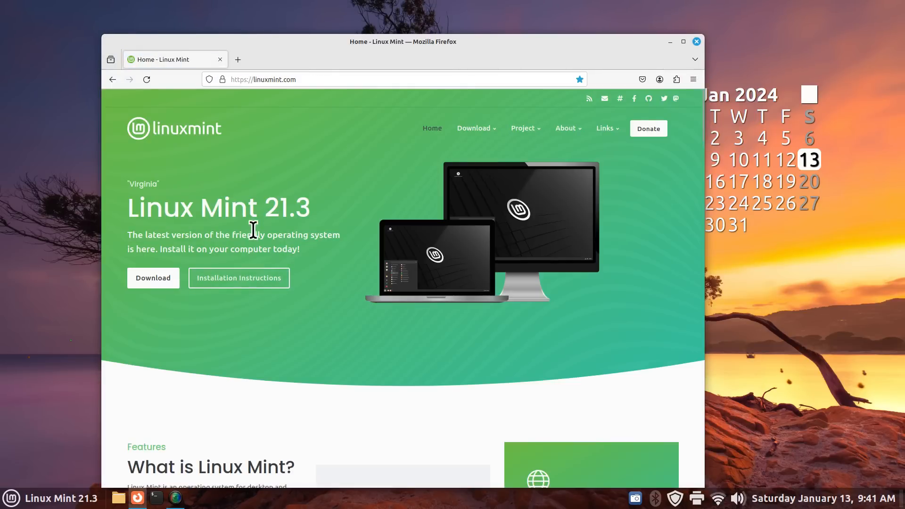
{"action": "mouse_move", "coordinate": [485, 127]}
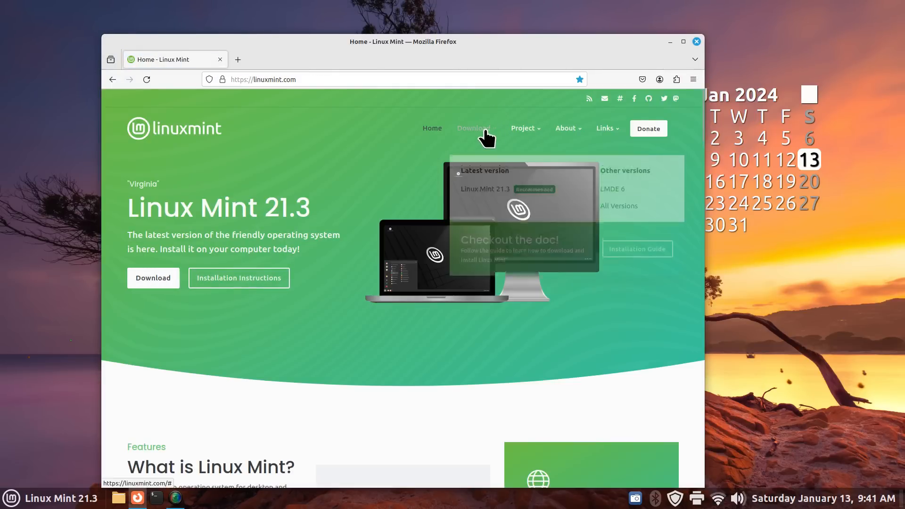
{"action": "left_click", "coordinate": [608, 200]}
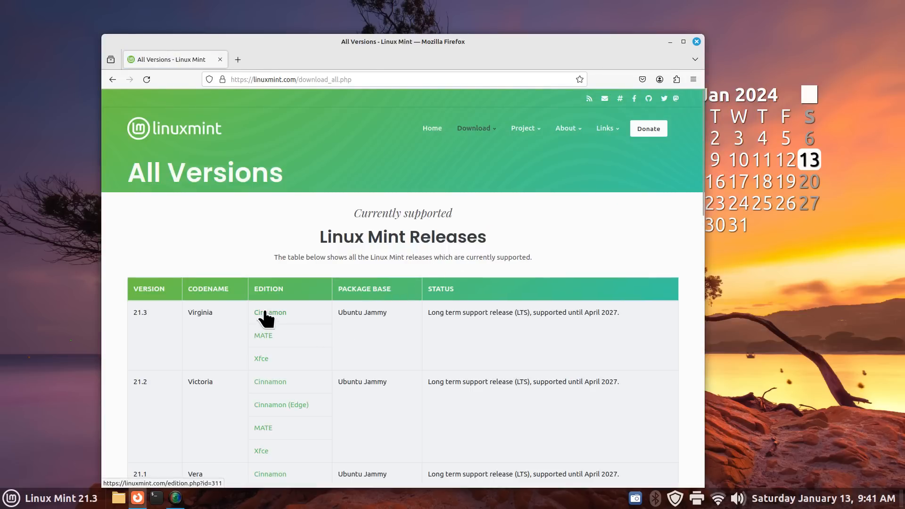
{"action": "left_click", "coordinate": [265, 310]}
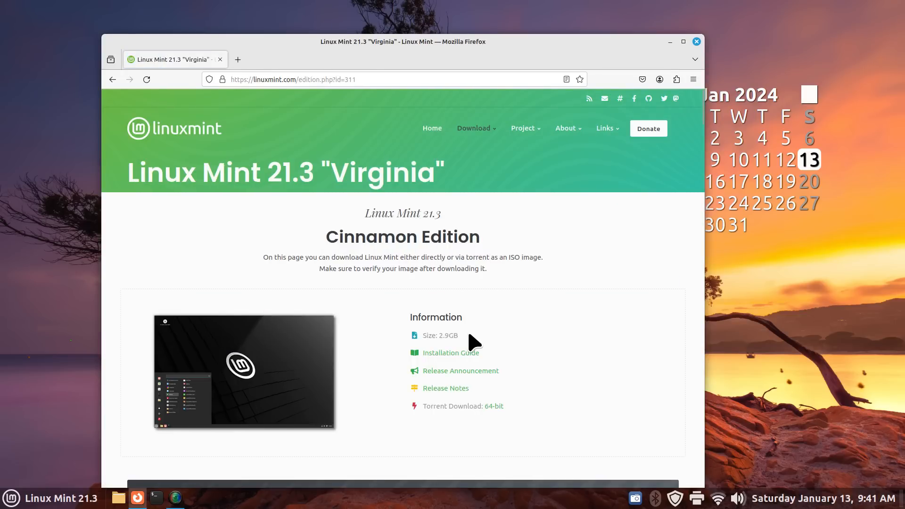
Return to the All Versions page, review the table of supported Linux Mint releases, and go back to the home page.
{"action": "left_click", "coordinate": [112, 80]}
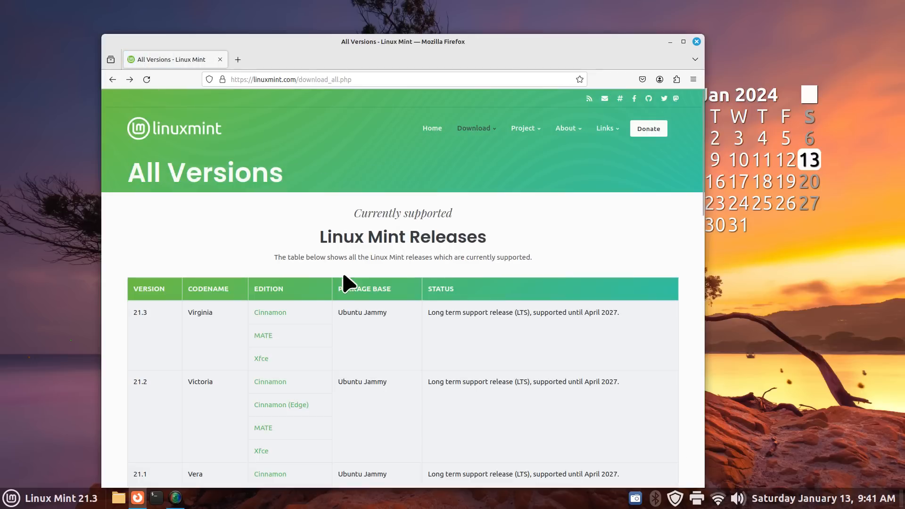
{"action": "scroll", "coordinate": [338, 276], "scroll_direction": "down", "scroll_amount": 3}
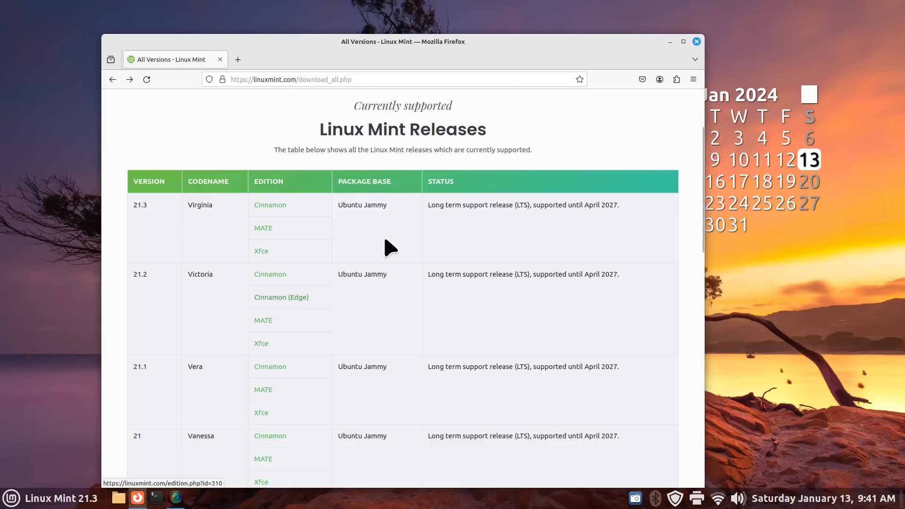
{"action": "left_click", "coordinate": [106, 81]}
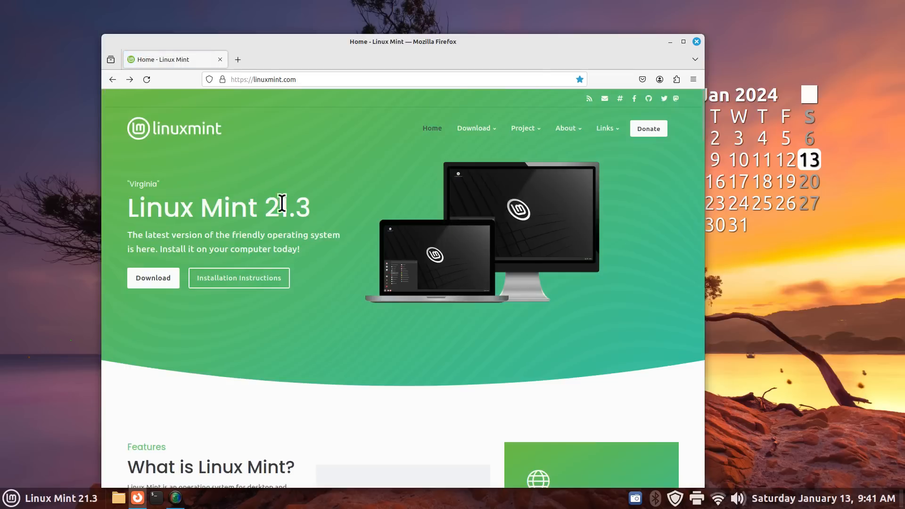
Open the Cinnamon Edition download page for Linux Mint 21.3 from the home page and view its release information.
{"action": "left_click", "coordinate": [151, 278]}
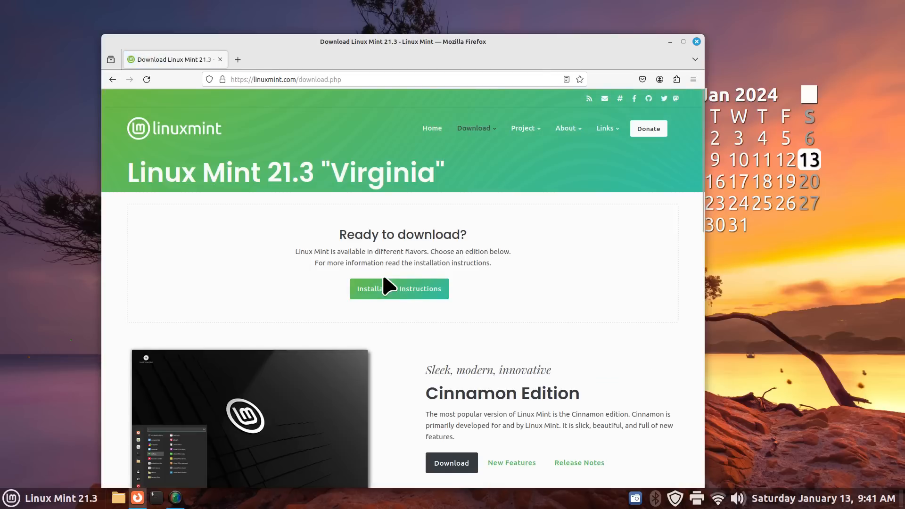
{"action": "scroll", "coordinate": [383, 278], "scroll_direction": "down", "scroll_amount": 3}
{"action": "left_click", "coordinate": [444, 304]}
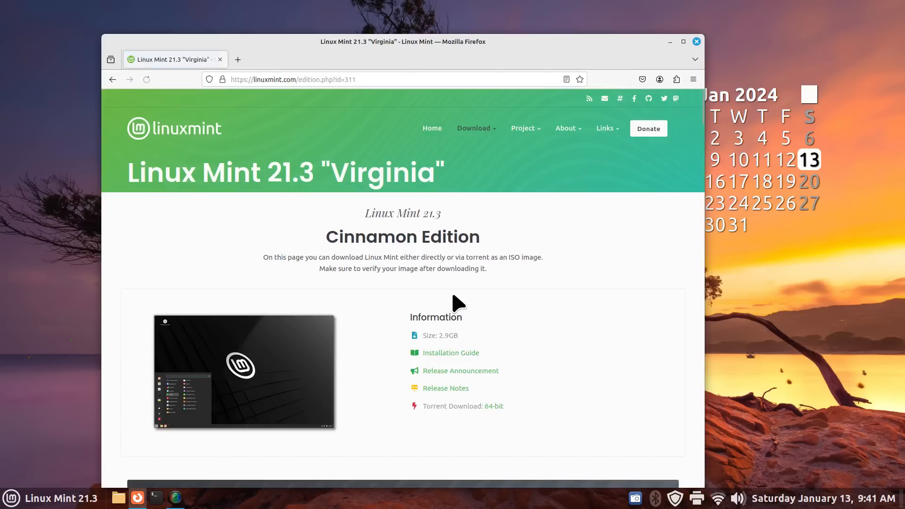
{"action": "scroll", "coordinate": [509, 330], "scroll_direction": "down", "scroll_amount": 2}
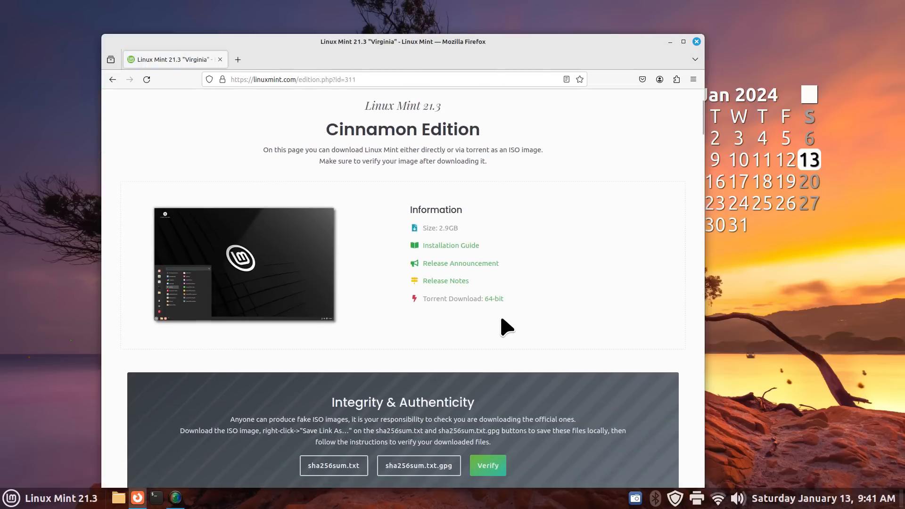
Open the 21.3 release announcement, read its system requirements and upgrade instructions, and close the browser.
{"action": "left_click", "coordinate": [456, 262]}
{"action": "scroll", "coordinate": [488, 294], "scroll_direction": "down", "scroll_amount": 4}
{"action": "scroll", "coordinate": [488, 293], "scroll_direction": "down", "scroll_amount": 3}
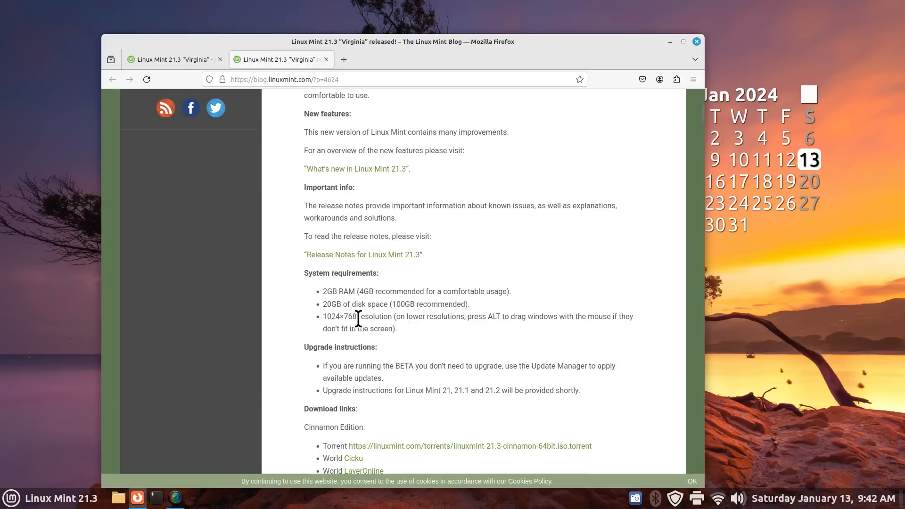
{"action": "left_click_drag", "start_coordinate": [358, 317], "coordinate": [318, 321]}
{"action": "left_click", "coordinate": [696, 42]}
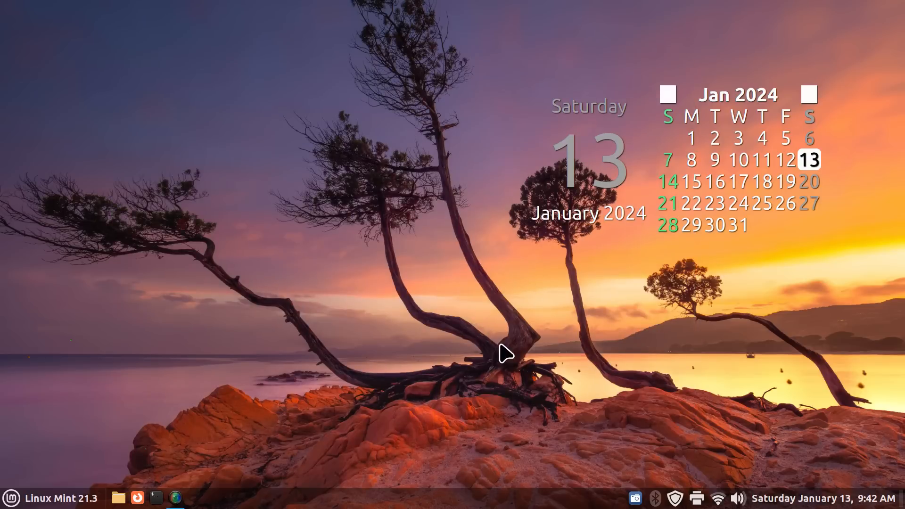
Open Update Manager to check the update status and display its list of Linux kernels.
{"action": "left_click", "coordinate": [675, 498]}
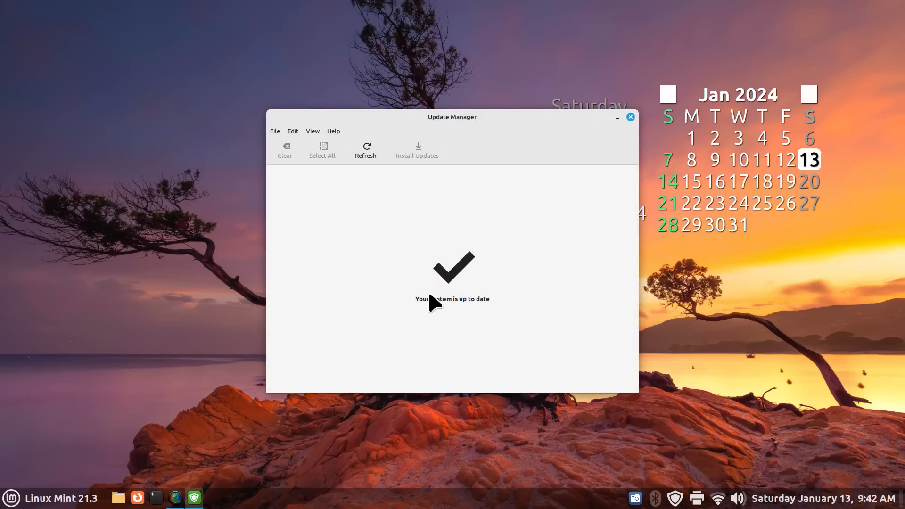
{"action": "left_click", "coordinate": [295, 133]}
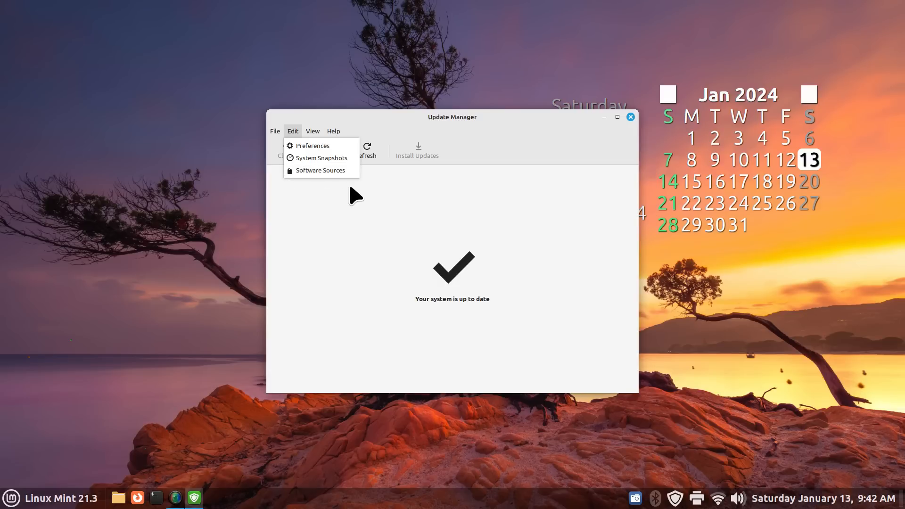
{"action": "left_click", "coordinate": [406, 321]}
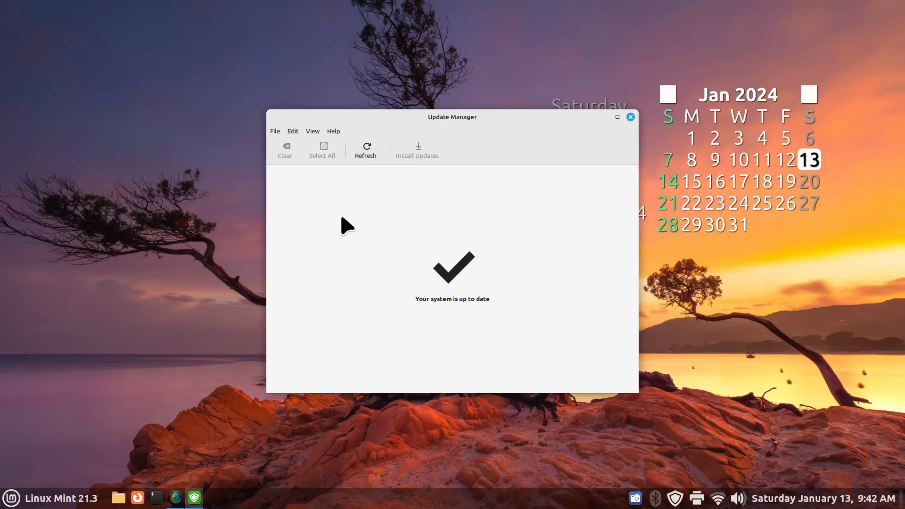
{"action": "left_click", "coordinate": [312, 132]}
{"action": "left_click", "coordinate": [334, 184]}
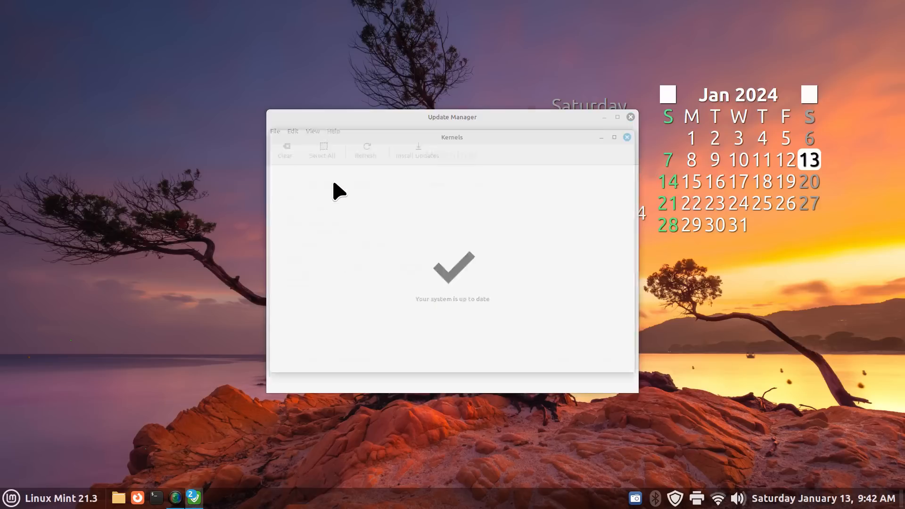
{"action": "left_click", "coordinate": [614, 363]}
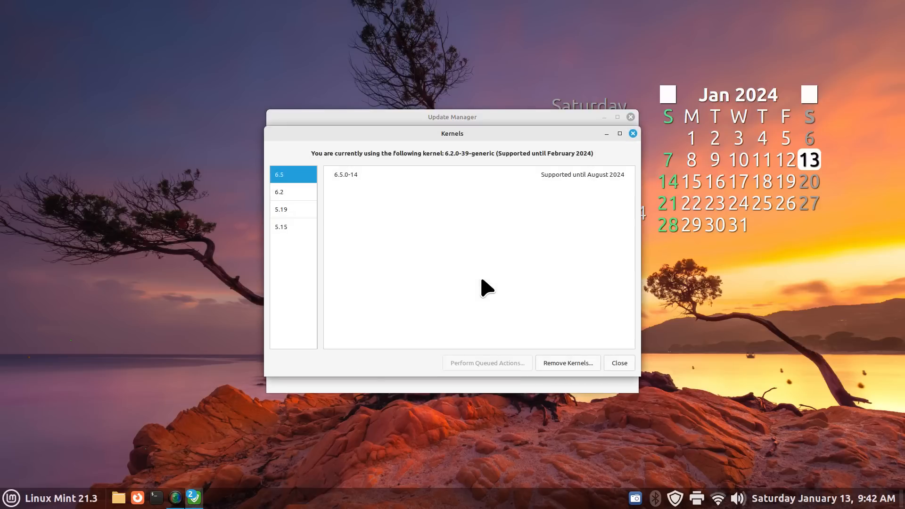
Examine the 5.15, 5.19, 6.2 and 6.5 kernel series, expand kernel 6.5.0-14, and close the kernel list and Update Manager.
{"action": "left_click", "coordinate": [285, 228]}
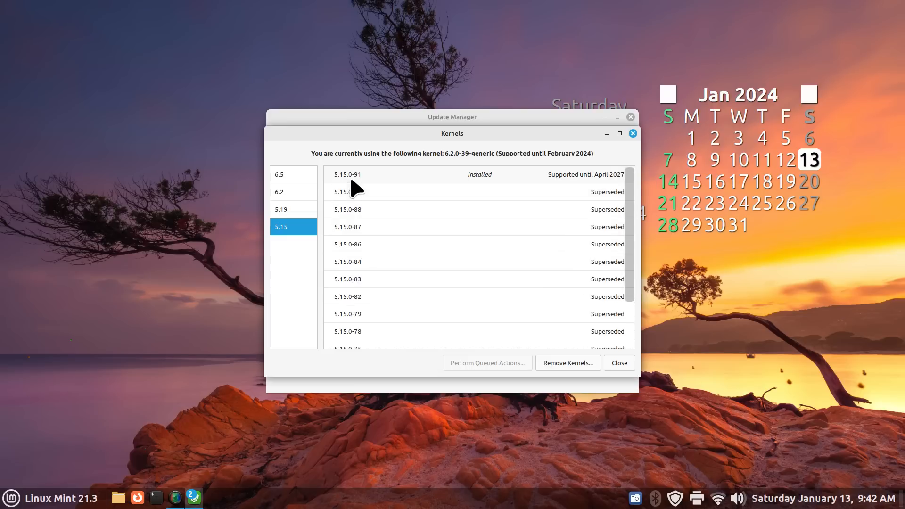
{"action": "left_click", "coordinate": [288, 212]}
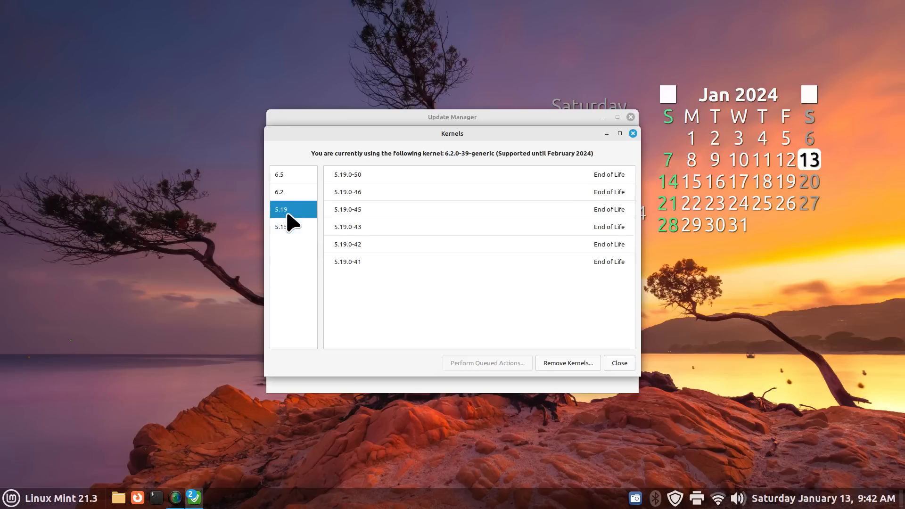
{"action": "left_click", "coordinate": [290, 192]}
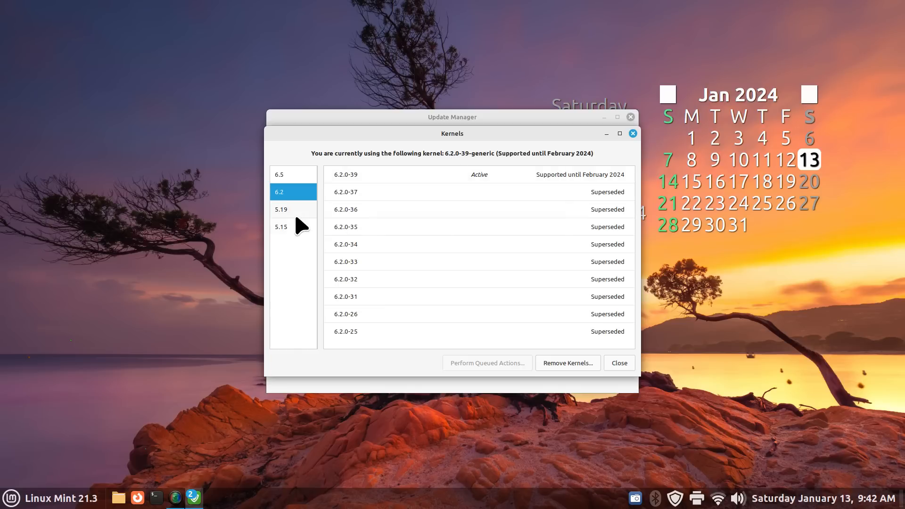
{"action": "left_click", "coordinate": [291, 176]}
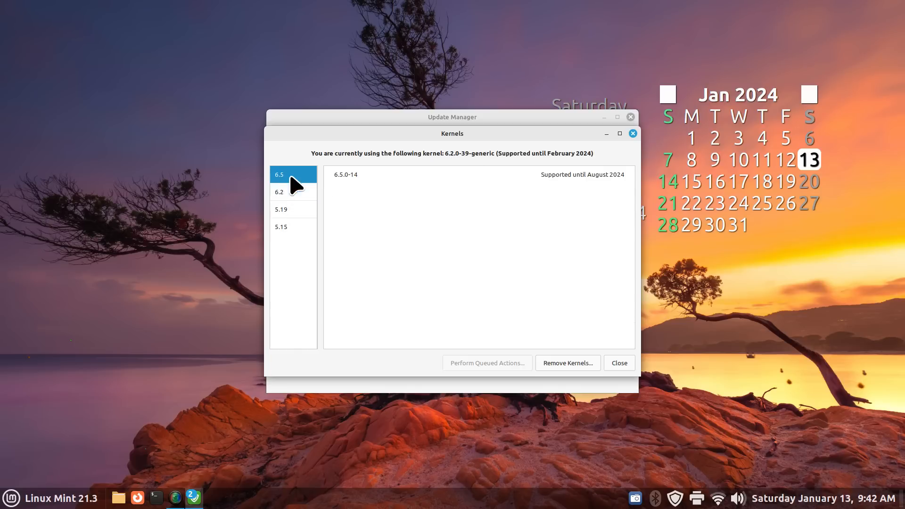
{"action": "left_click", "coordinate": [488, 179]}
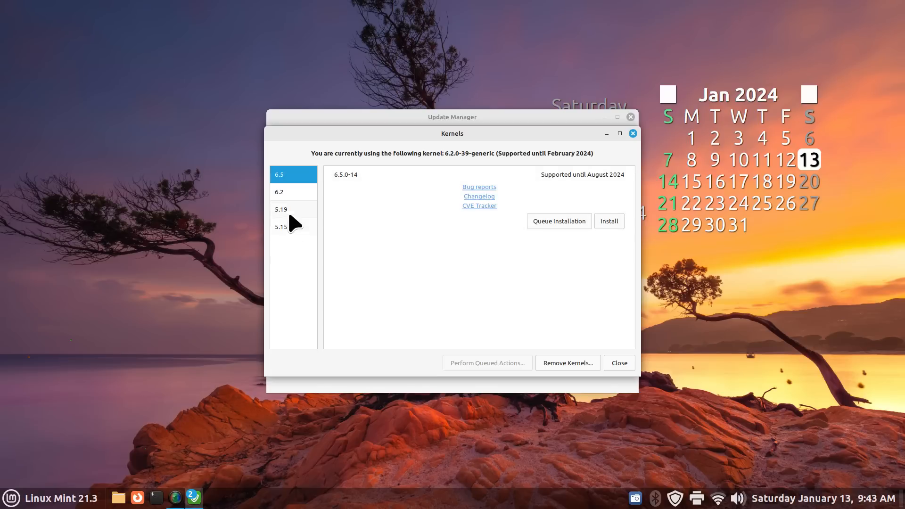
{"action": "left_click", "coordinate": [290, 230]}
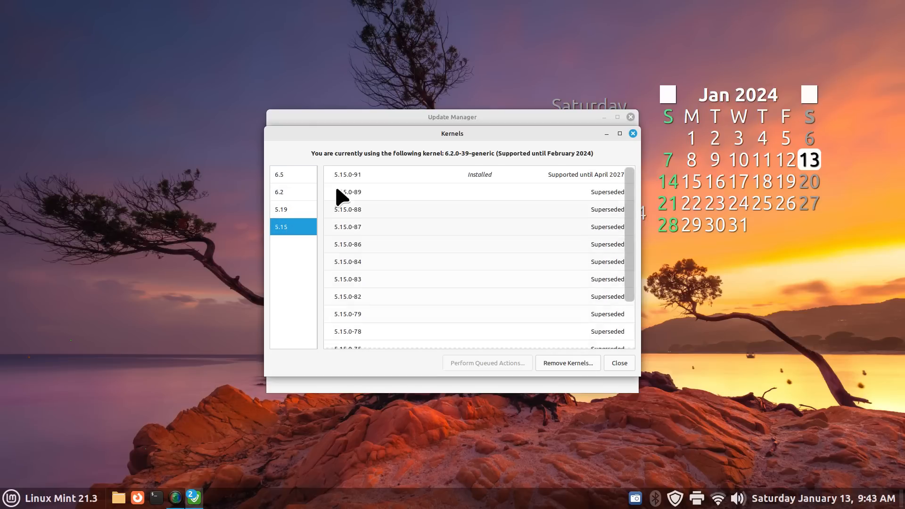
{"action": "left_click", "coordinate": [619, 363]}
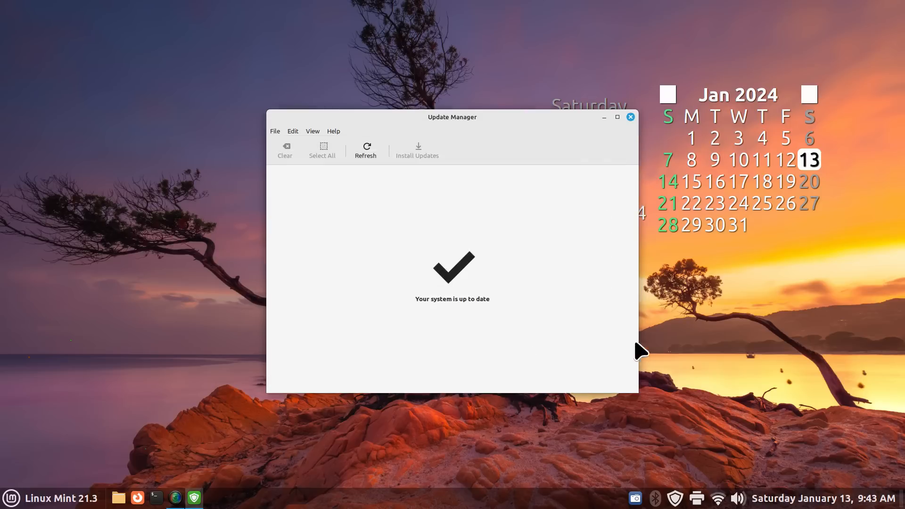
{"action": "left_click", "coordinate": [631, 117]}
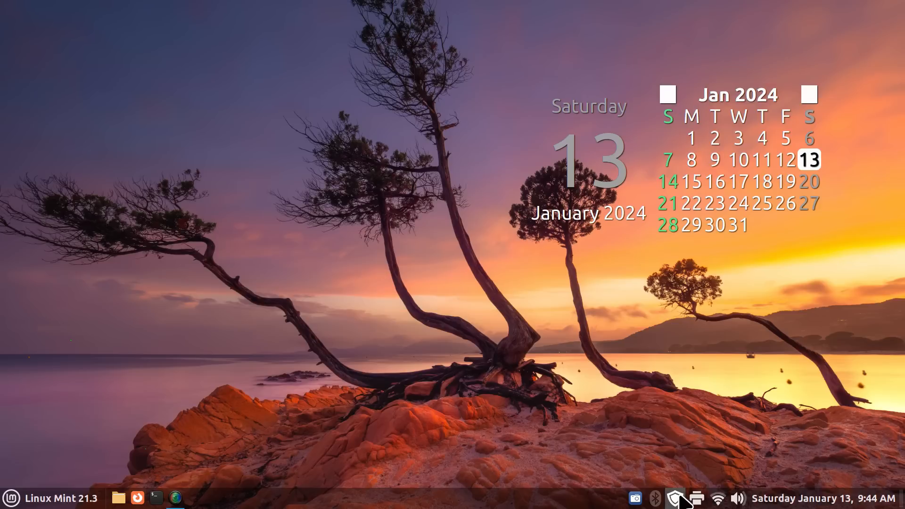
Open System Settings from the desktop panel, view the installed extensions, and return to the settings overview.
{"action": "right_click", "coordinate": [566, 503]}
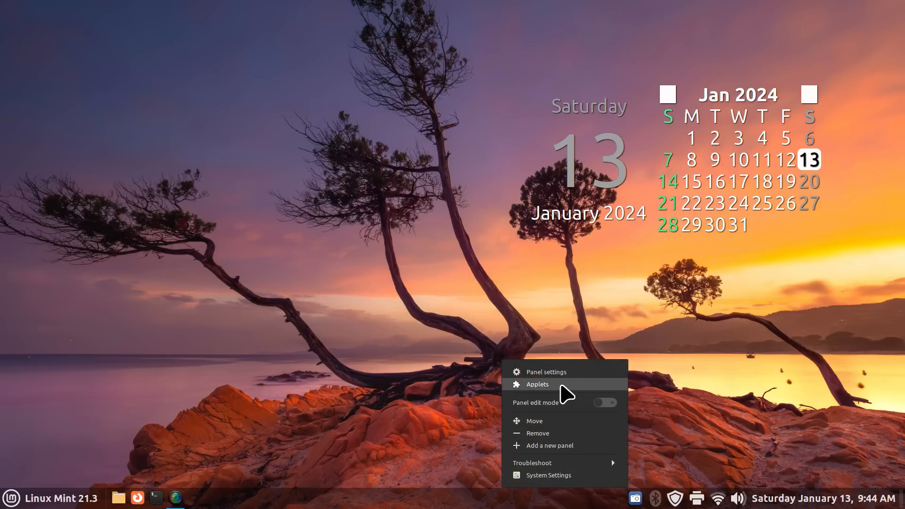
{"action": "left_click", "coordinate": [467, 439]}
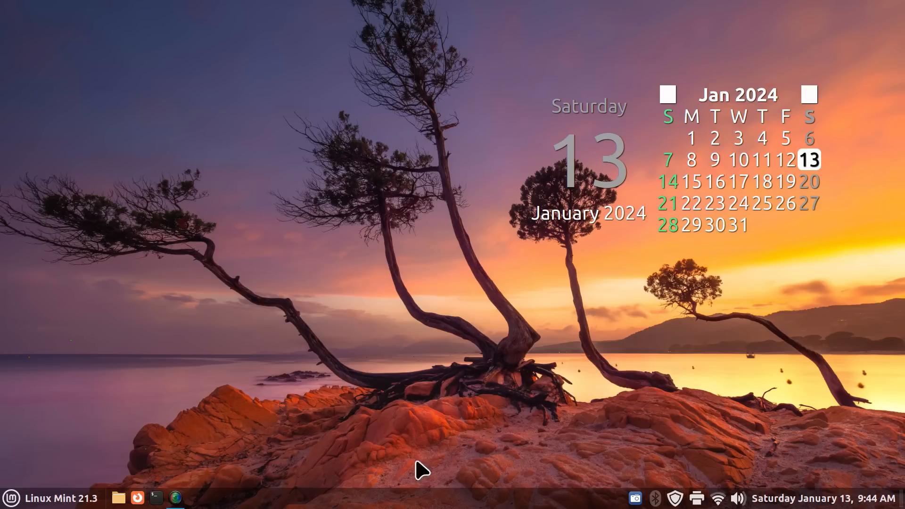
{"action": "right_click", "coordinate": [372, 506]}
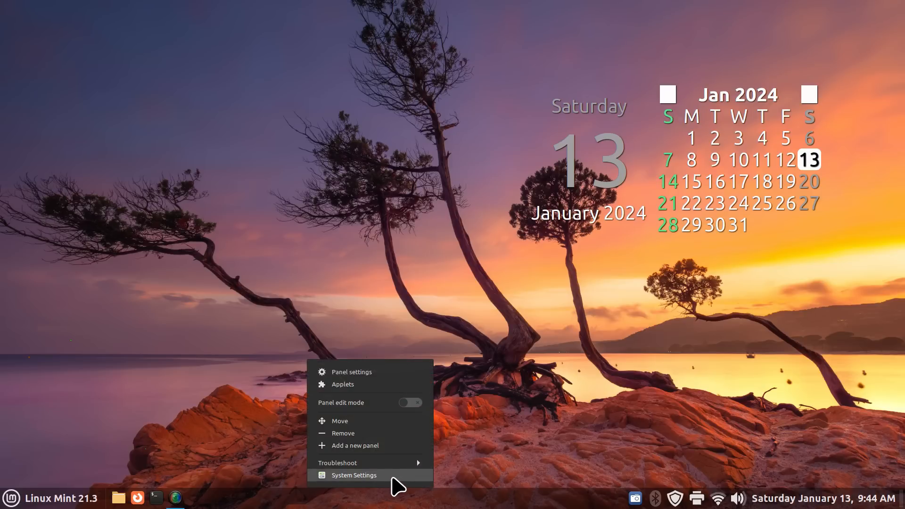
{"action": "left_click", "coordinate": [393, 476]}
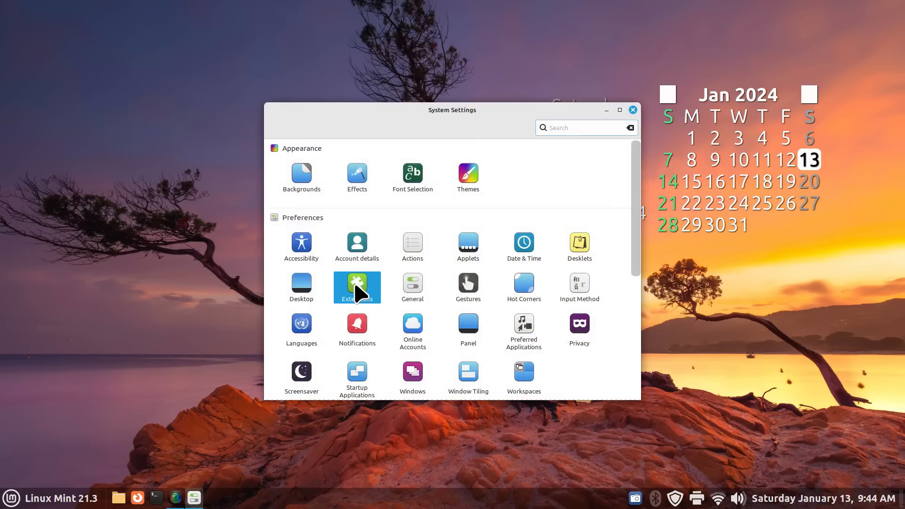
{"action": "left_click", "coordinate": [359, 288]}
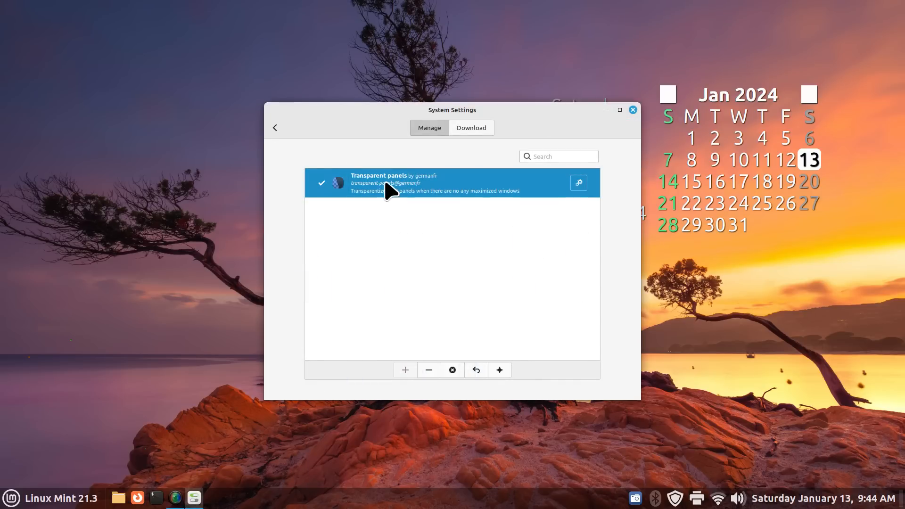
{"action": "left_click", "coordinate": [275, 128]}
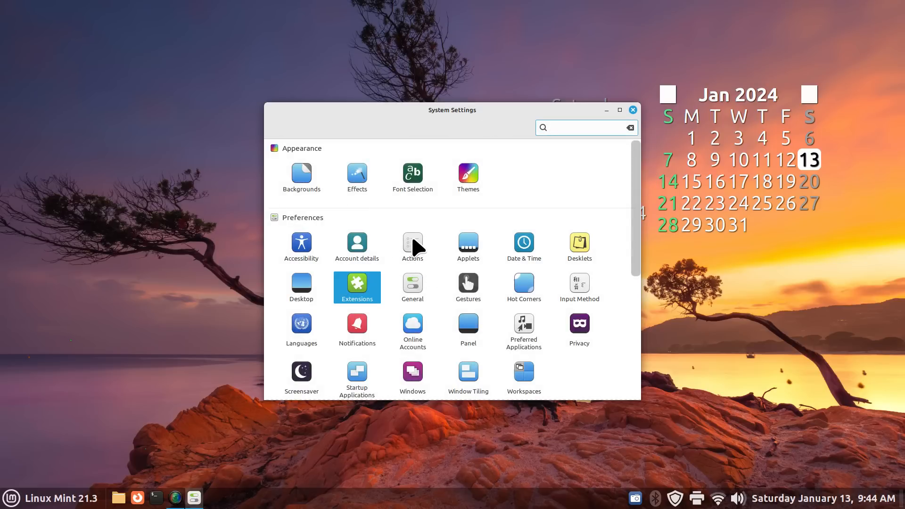
Open the Actions settings, look through the installed actions, and display the actions available for download.
{"action": "left_click", "coordinate": [413, 241]}
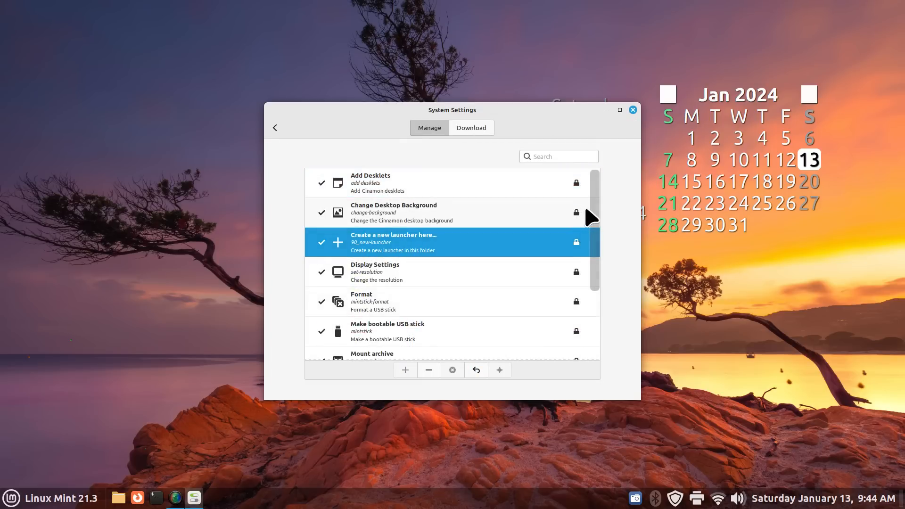
{"action": "mouse_move", "coordinate": [594, 217]}
{"action": "left_mouse_down"}
{"action": "mouse_move", "coordinate": [596, 301]}
{"action": "mouse_move", "coordinate": [598, 203]}
{"action": "left_mouse_up"}
{"action": "left_click", "coordinate": [471, 127]}
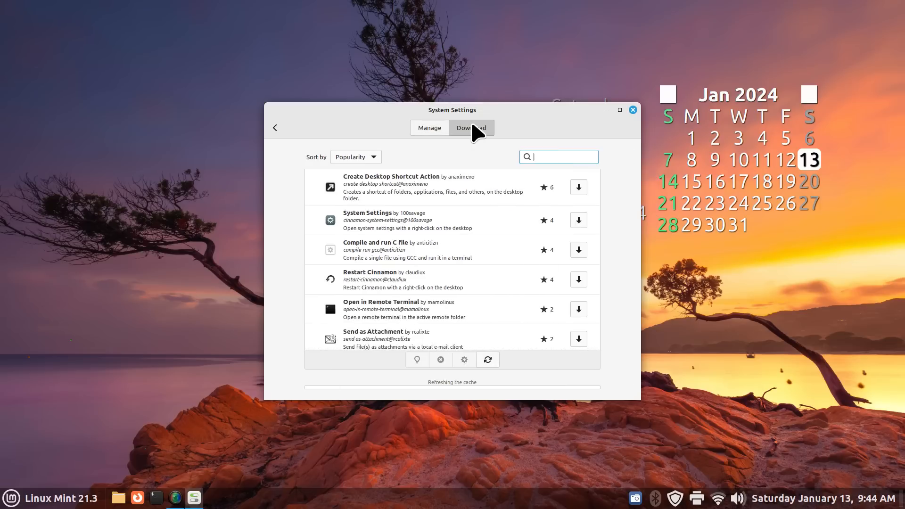
Look through the downloadable actions, return to the settings overview's Hardware section, and display the desktop's context menu.
{"action": "left_click_drag", "start_coordinate": [595, 212], "coordinate": [313, 110]}
{"action": "left_click", "coordinate": [276, 127]}
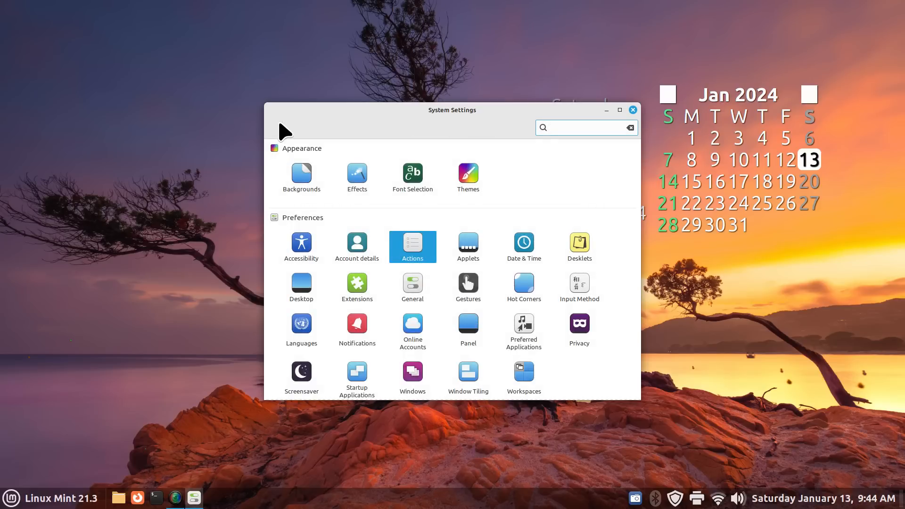
{"action": "scroll", "coordinate": [415, 226], "scroll_direction": "down", "scroll_amount": 4}
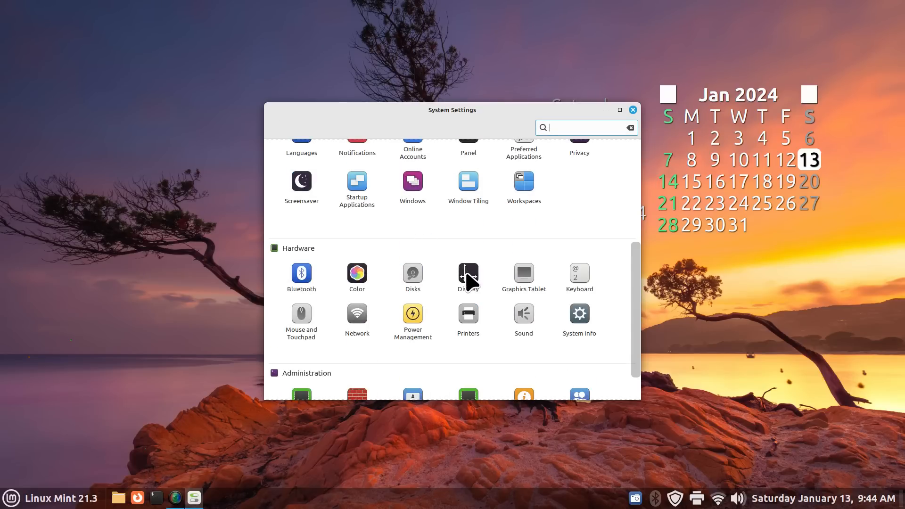
{"action": "right_click", "coordinate": [99, 165]}
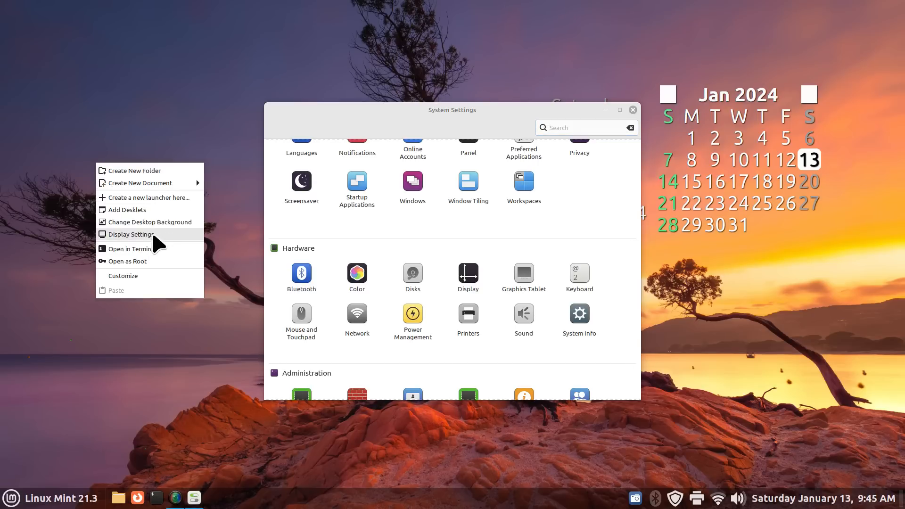
Open the Display settings, select the 3840 × 2160 resolution to view its interface scale options, and leave without applying it.
{"action": "left_click", "coordinate": [469, 273]}
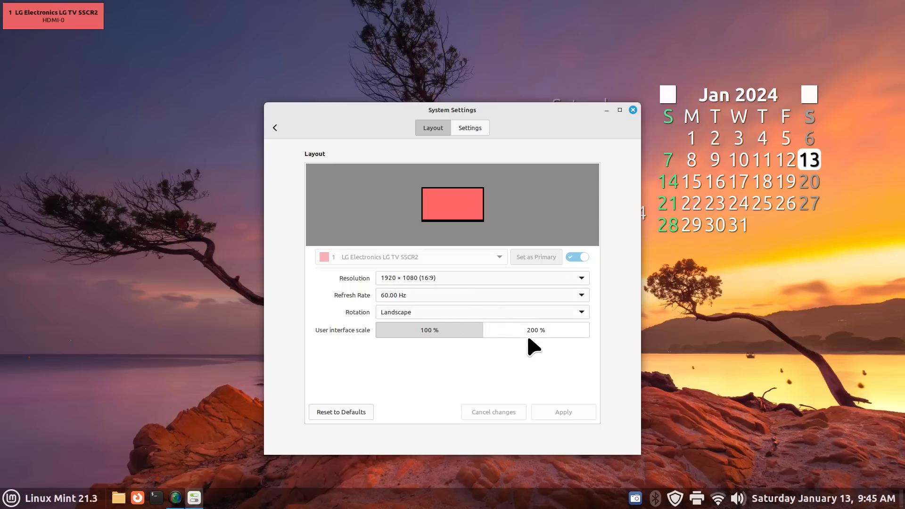
{"action": "left_click", "coordinate": [427, 277]}
{"action": "left_click", "coordinate": [426, 252]}
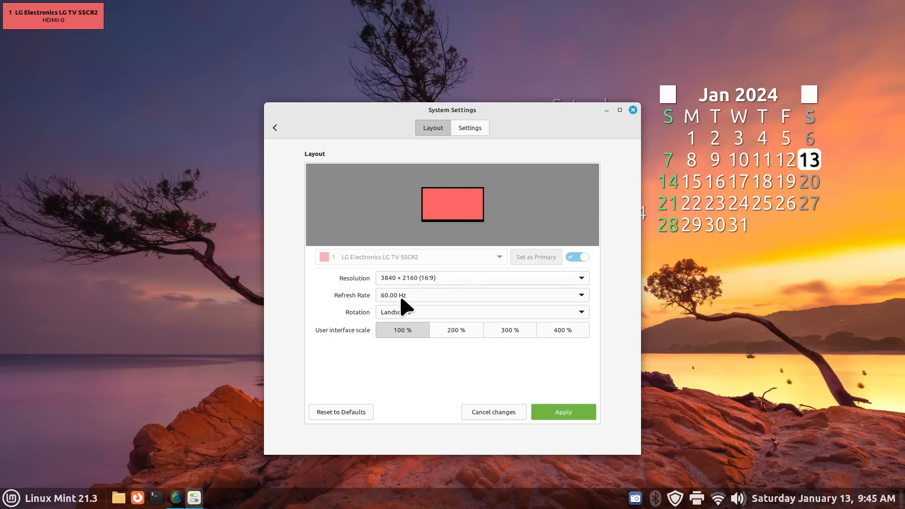
{"action": "left_click", "coordinate": [276, 128]}
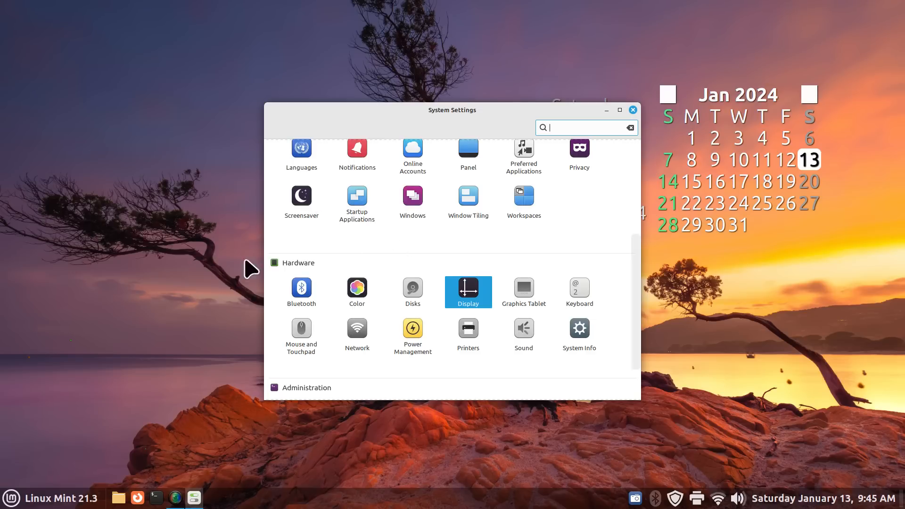
Open the panel menu's configuration, look through the Linux Mint icons available for it, and close both windows without changing the icon.
{"action": "right_click", "coordinate": [33, 496]}
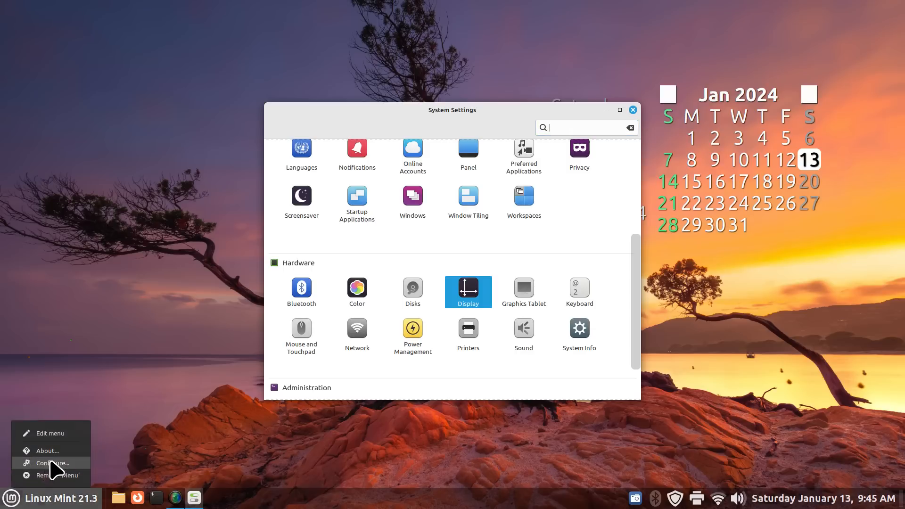
{"action": "left_click", "coordinate": [53, 468]}
{"action": "left_click", "coordinate": [342, 110]}
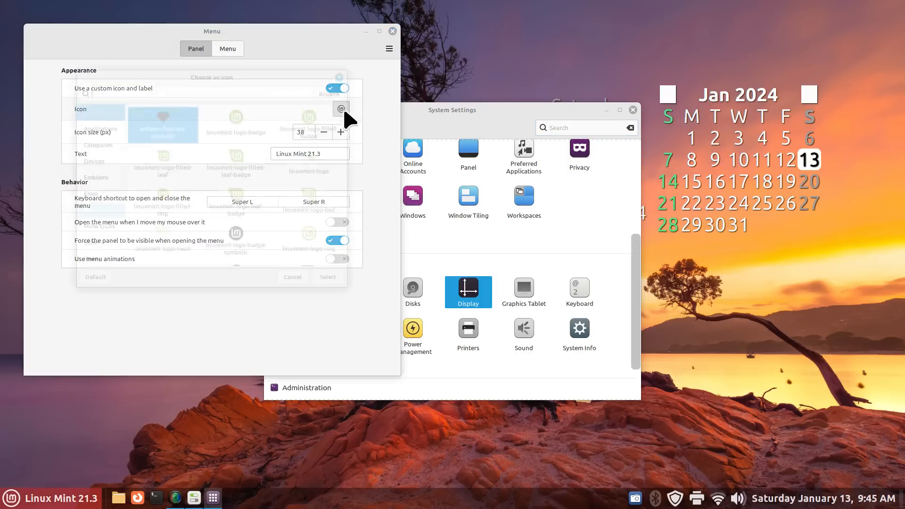
{"action": "scroll", "coordinate": [240, 239], "scroll_direction": "down", "scroll_amount": 3}
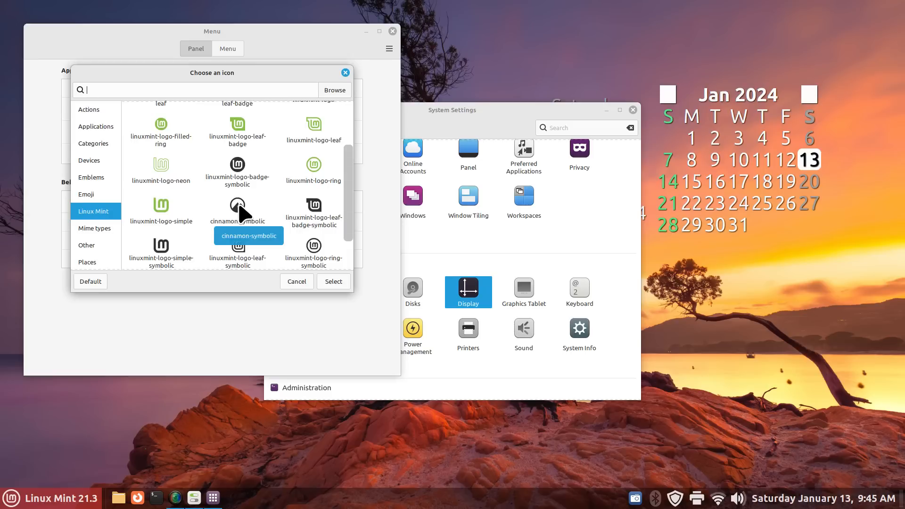
{"action": "left_click", "coordinate": [346, 72]}
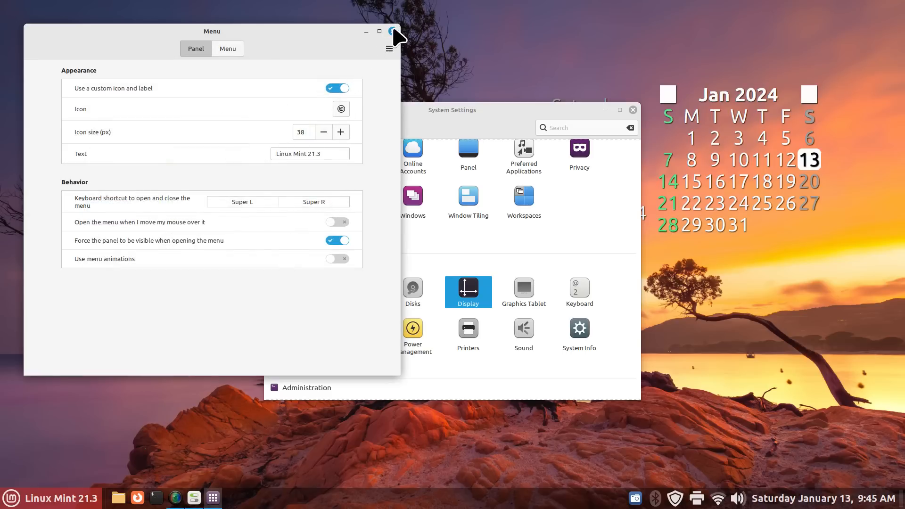
{"action": "left_click", "coordinate": [393, 32]}
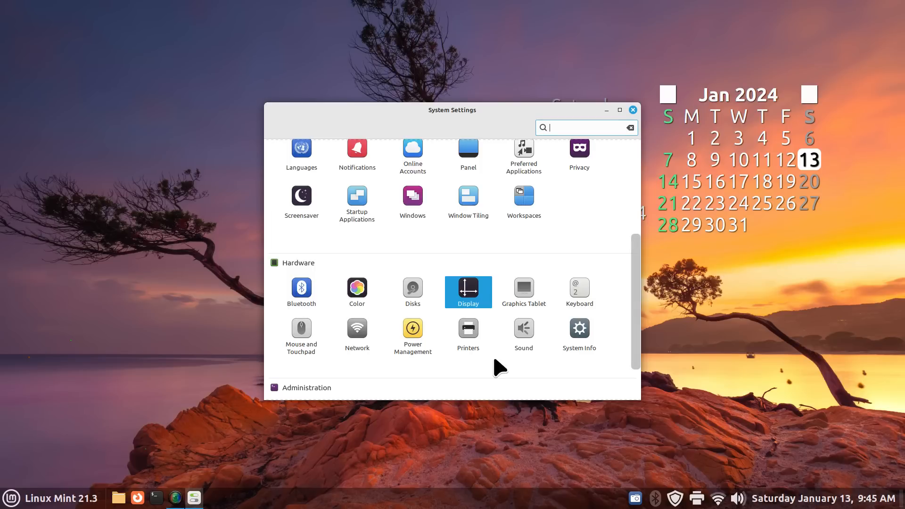
Open the Backgrounds settings and move the window aside to uncover more of the desktop.
{"action": "scroll", "coordinate": [467, 283], "scroll_direction": "up", "scroll_amount": 5}
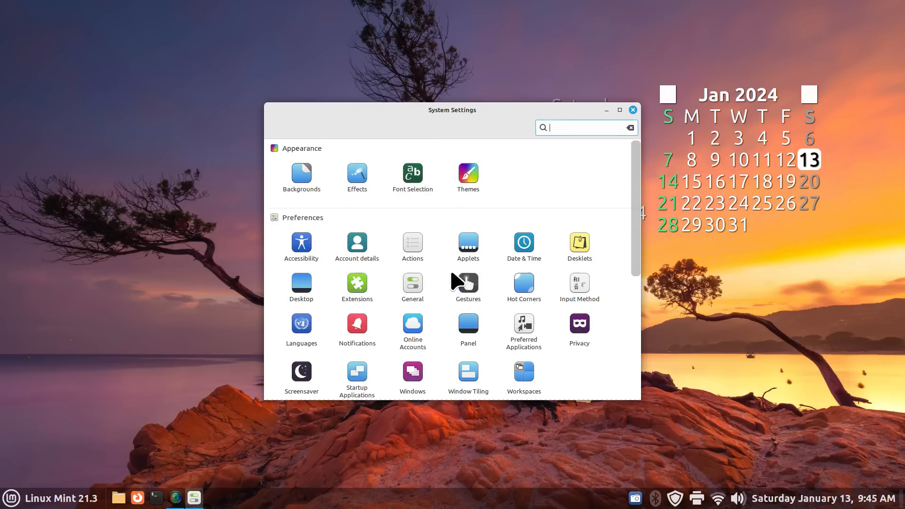
{"action": "left_click", "coordinate": [300, 181]}
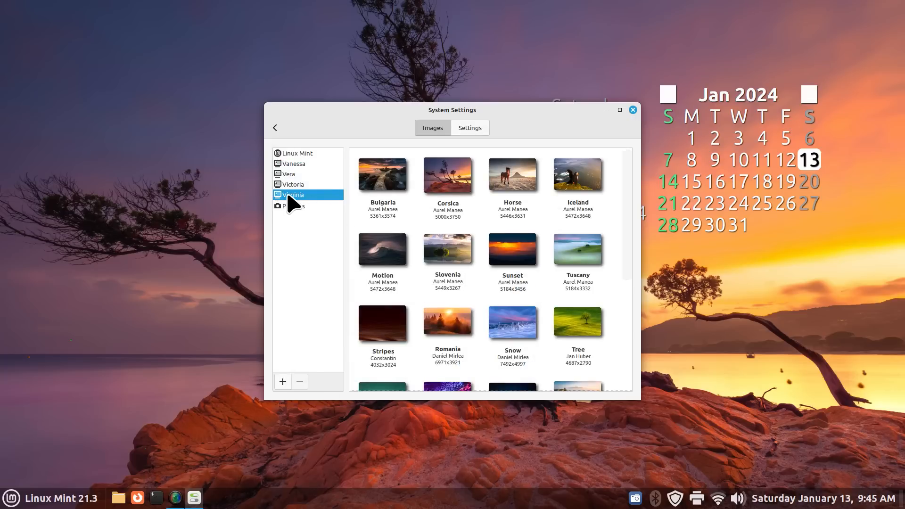
{"action": "left_click_drag", "start_coordinate": [518, 127], "coordinate": [337, 134]}
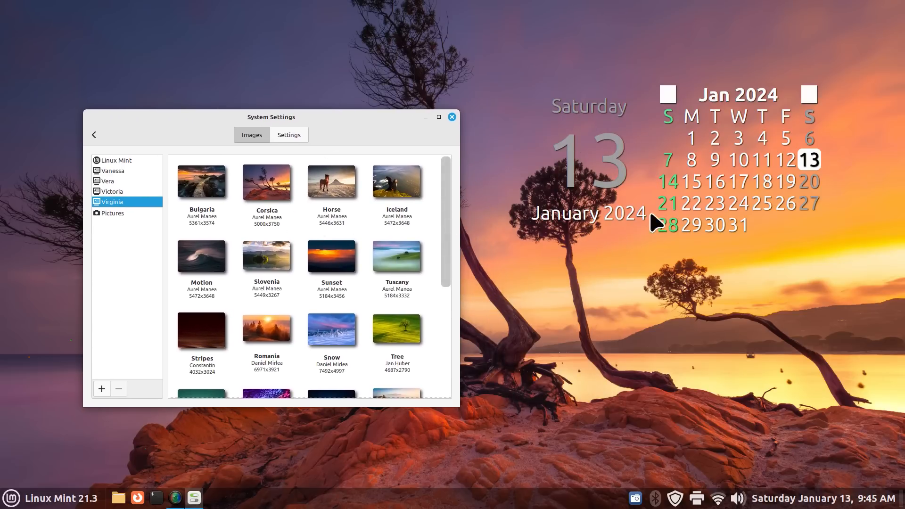
Try the Iceland, Bulgaria and Slovenia images from the Virginia collection as desktop backgrounds, keeping the window clear of each picture.
{"action": "left_click", "coordinate": [398, 191]}
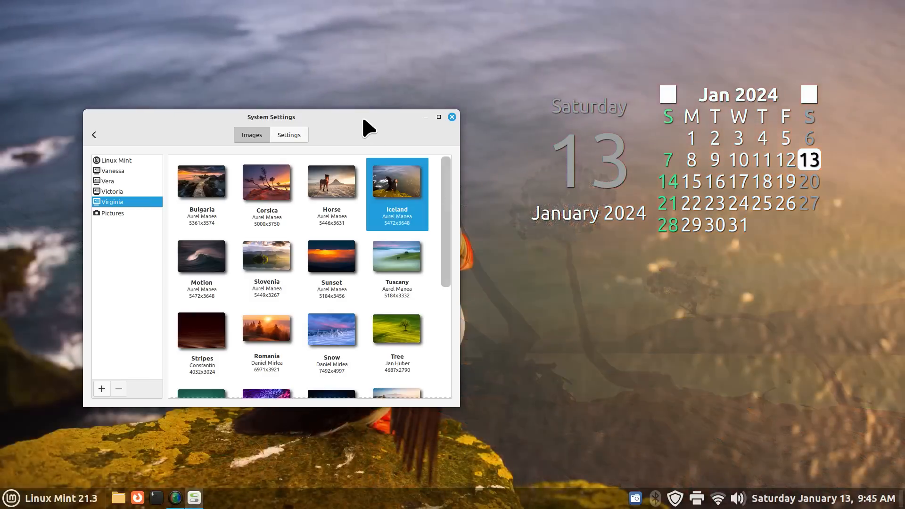
{"action": "left_click_drag", "start_coordinate": [363, 120], "coordinate": [730, 57]}
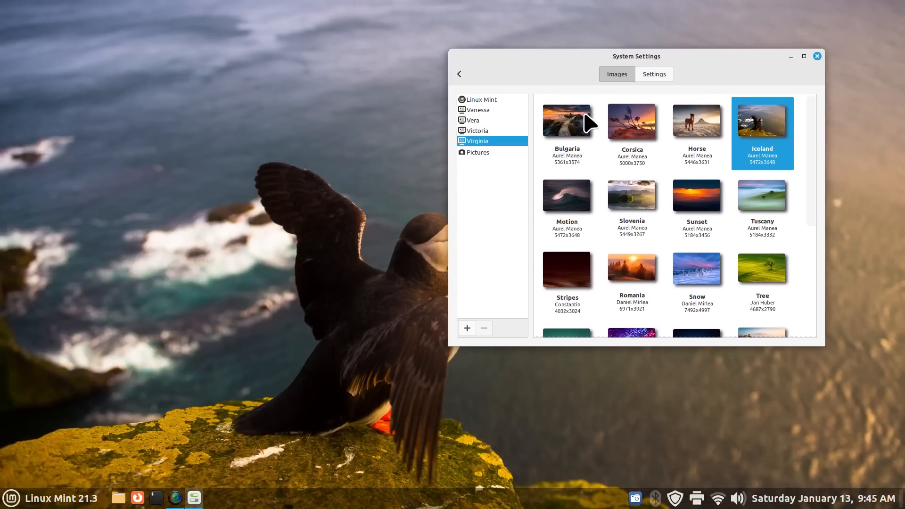
{"action": "left_click", "coordinate": [587, 123]}
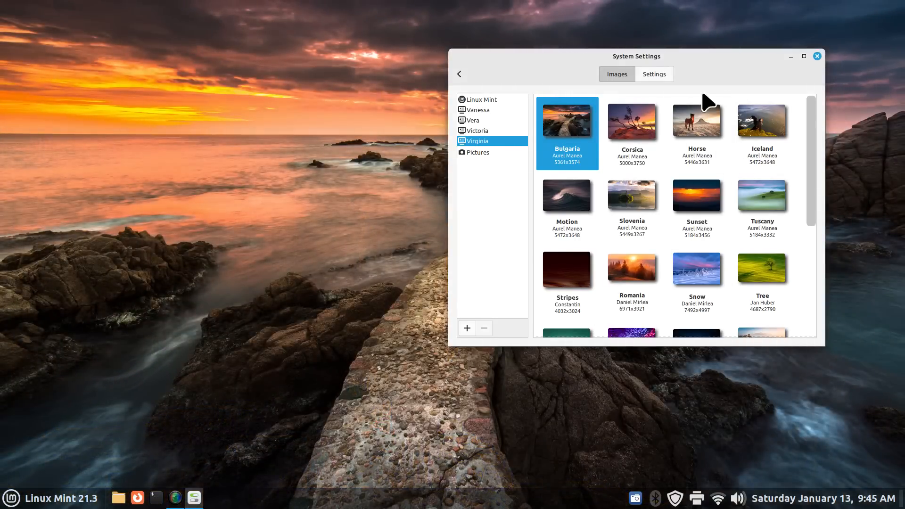
{"action": "left_click_drag", "start_coordinate": [715, 64], "coordinate": [775, 68]}
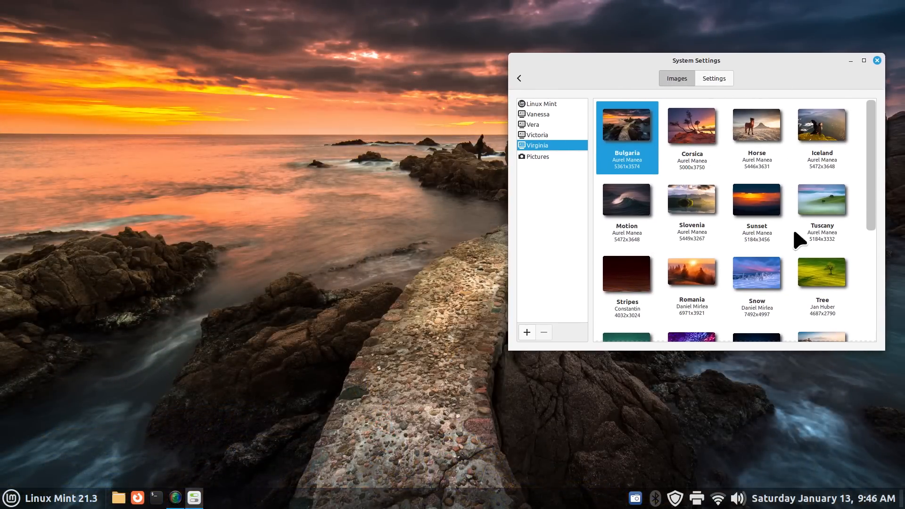
{"action": "left_click", "coordinate": [689, 206]}
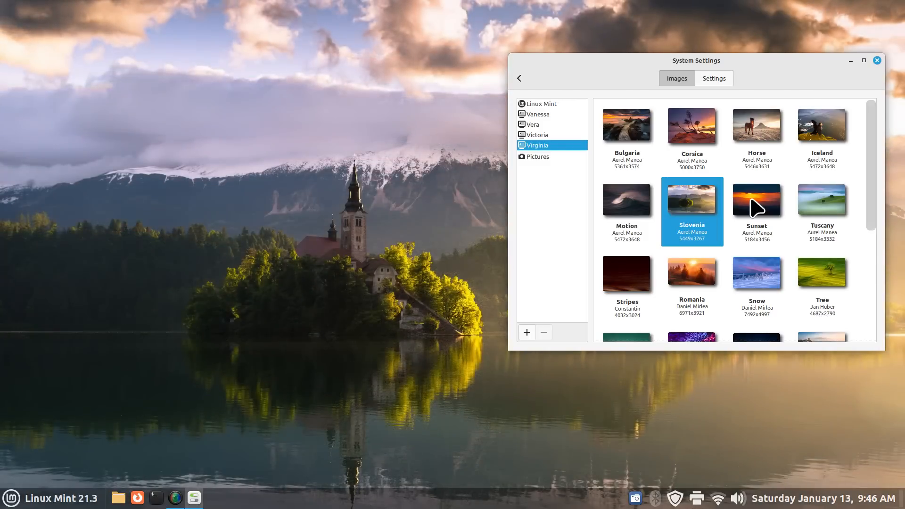
Try the Path, Switzerland and China images from the Virginia collection as backgrounds, and return to the Corsica image.
{"action": "scroll", "coordinate": [764, 292], "scroll_direction": "down", "scroll_amount": 3}
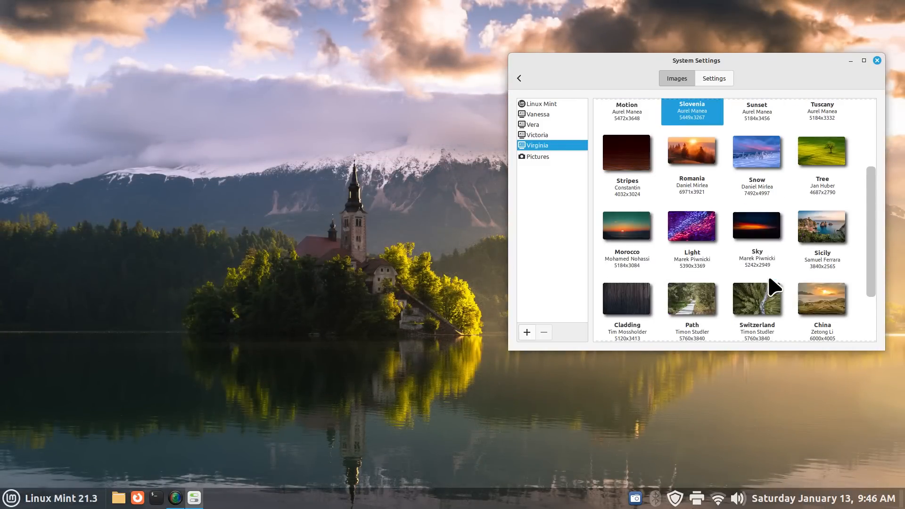
{"action": "left_click", "coordinate": [693, 304]}
{"action": "left_click", "coordinate": [749, 304]}
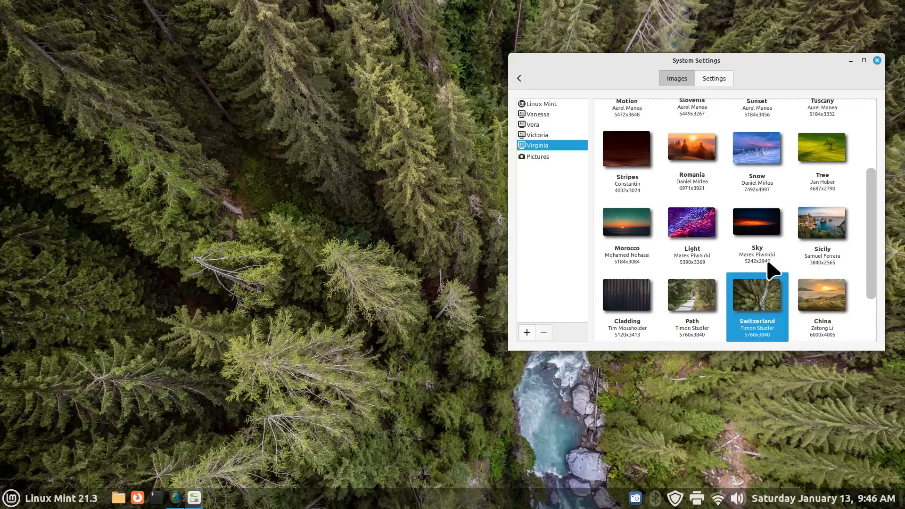
{"action": "left_click", "coordinate": [822, 283]}
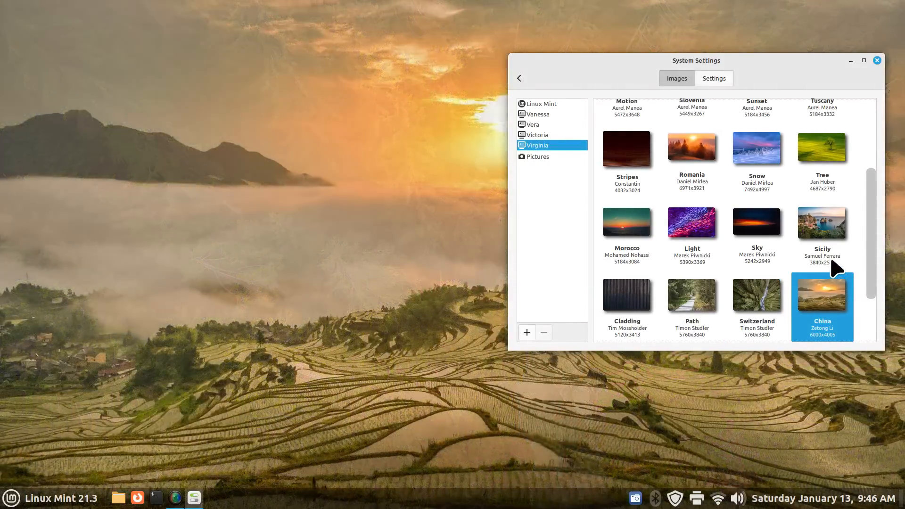
{"action": "scroll", "coordinate": [728, 131], "scroll_direction": "up", "scroll_amount": 5}
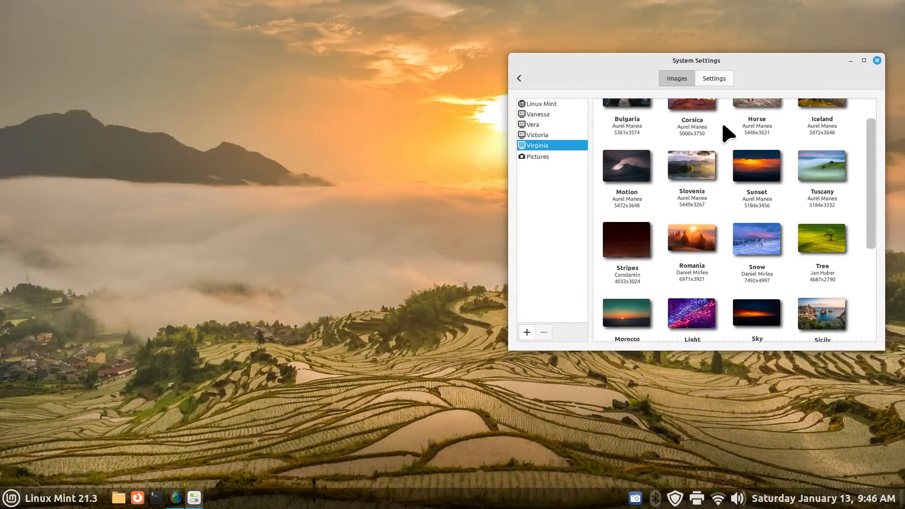
{"action": "left_click", "coordinate": [711, 139]}
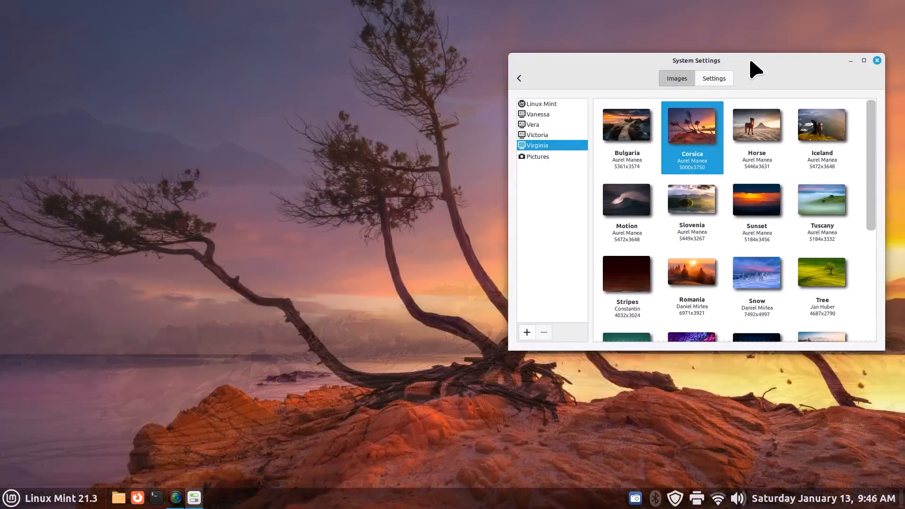
Try 1.jpg from the Pictures folder and the black 3840x2160 Linux Mint image with the round logo as desktop backgrounds.
{"action": "left_click_drag", "start_coordinate": [751, 66], "coordinate": [693, 80]}
{"action": "left_click", "coordinate": [480, 171]}
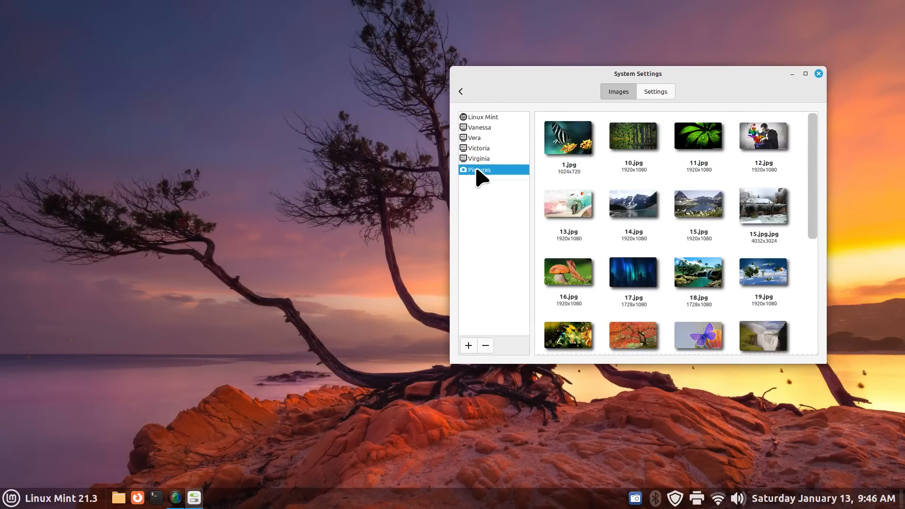
{"action": "left_click", "coordinate": [577, 147]}
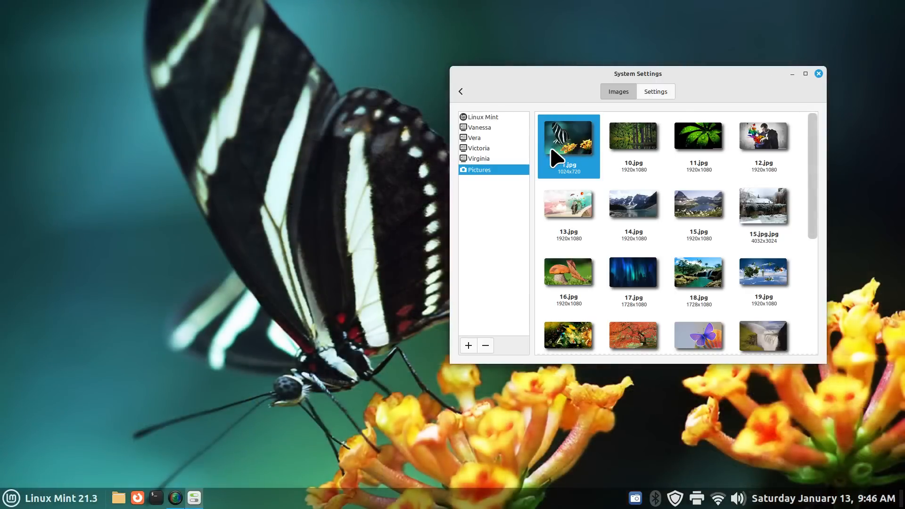
{"action": "left_click", "coordinate": [492, 118]}
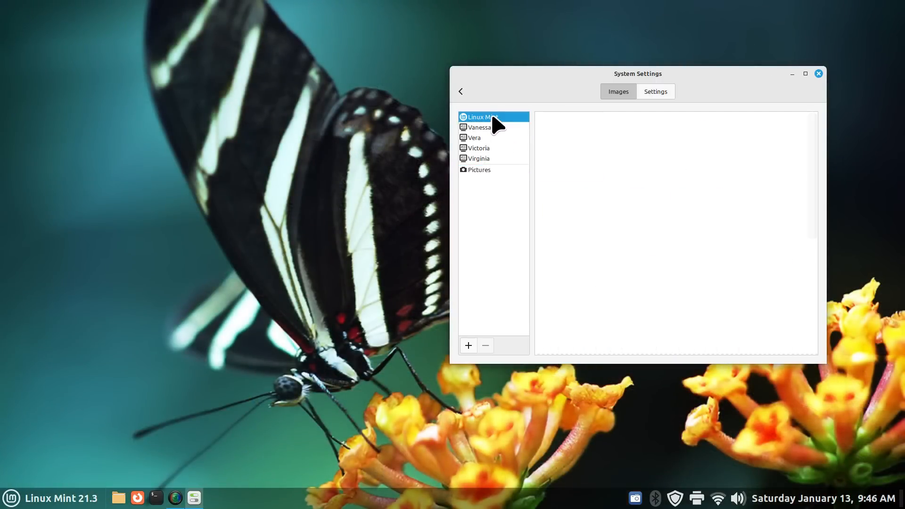
{"action": "left_click", "coordinate": [755, 135]}
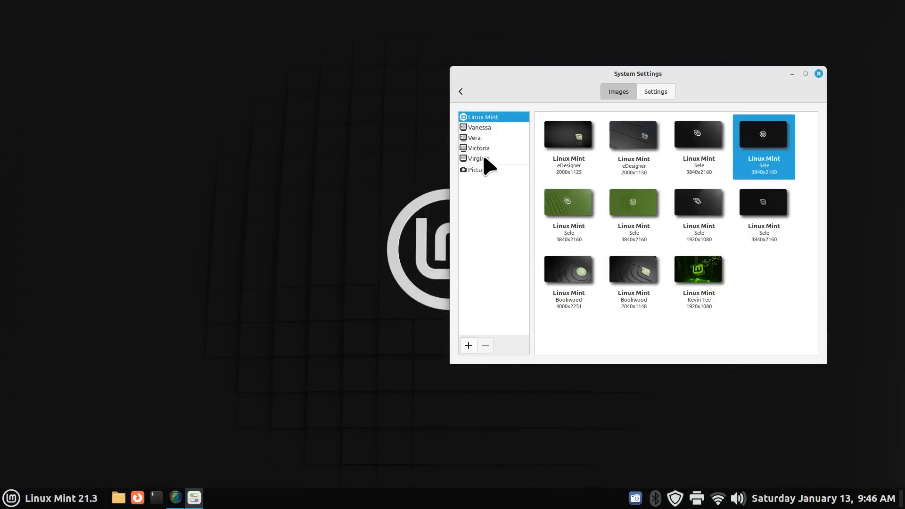
Select the Virginia background collection and turn on playing backgrounds as a slideshow.
{"action": "left_click", "coordinate": [485, 159]}
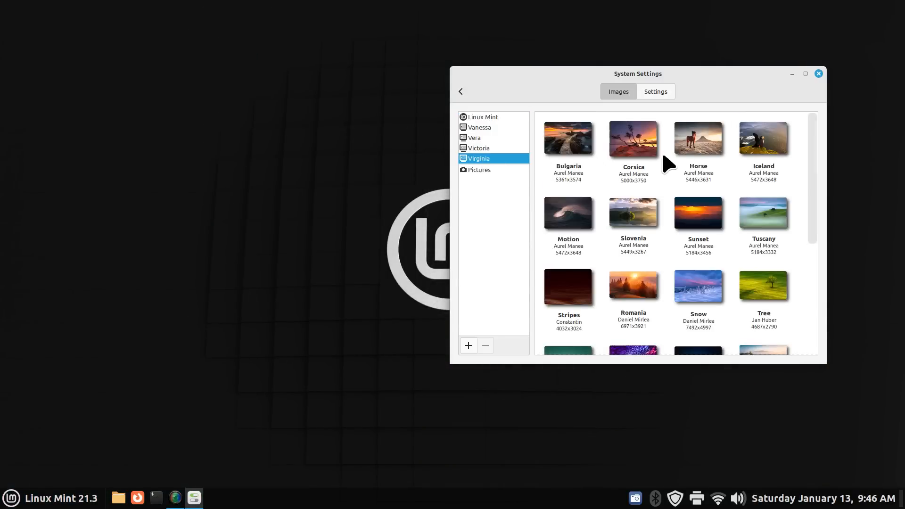
{"action": "left_click", "coordinate": [659, 94]}
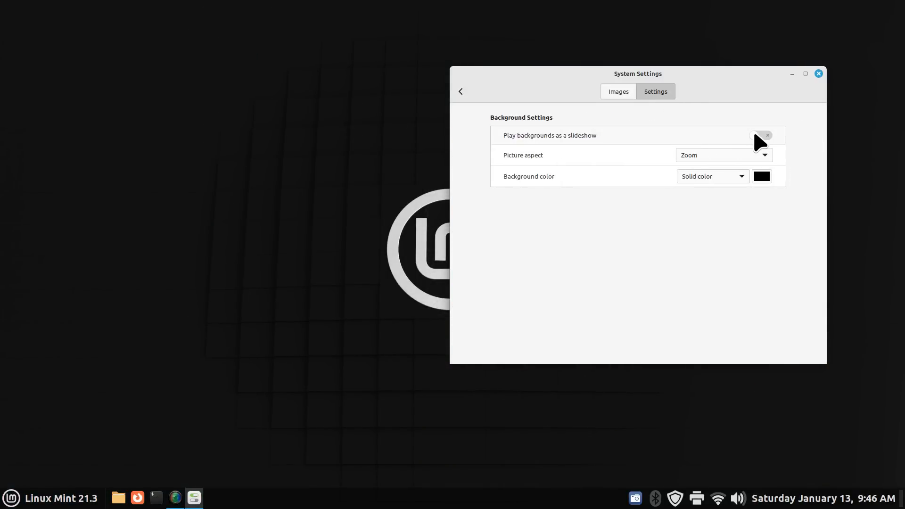
{"action": "left_click", "coordinate": [767, 135]}
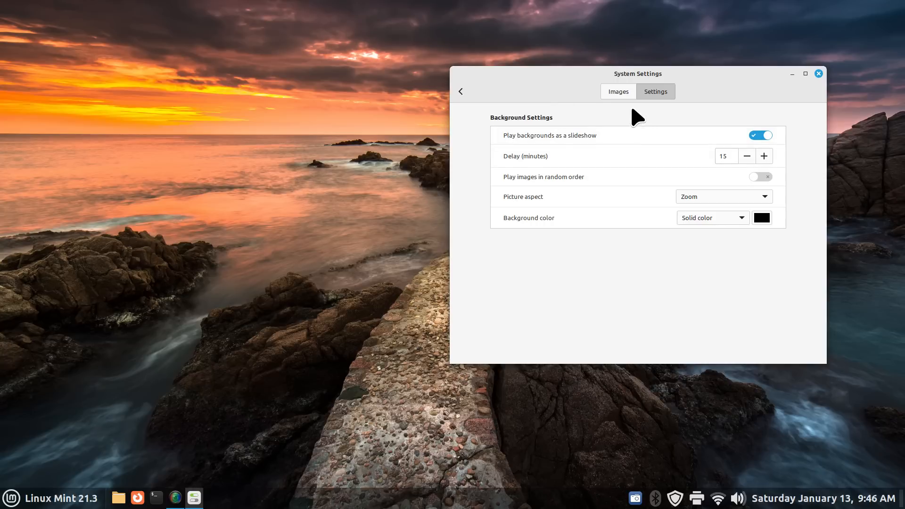
Switch the slideshow source through the Vanessa, Vera and Victoria collections and set it to the Pictures folder.
{"action": "left_click", "coordinate": [620, 93]}
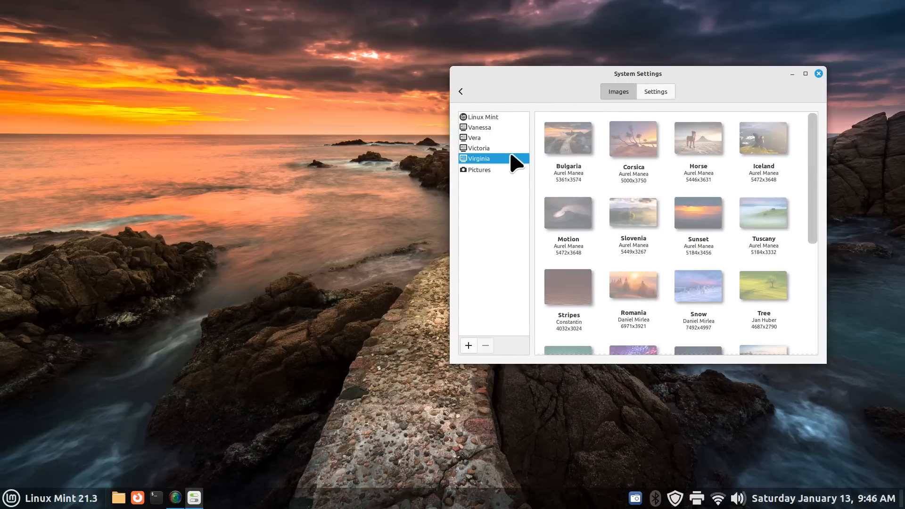
{"action": "left_click", "coordinate": [487, 128]}
{"action": "left_click", "coordinate": [486, 137]}
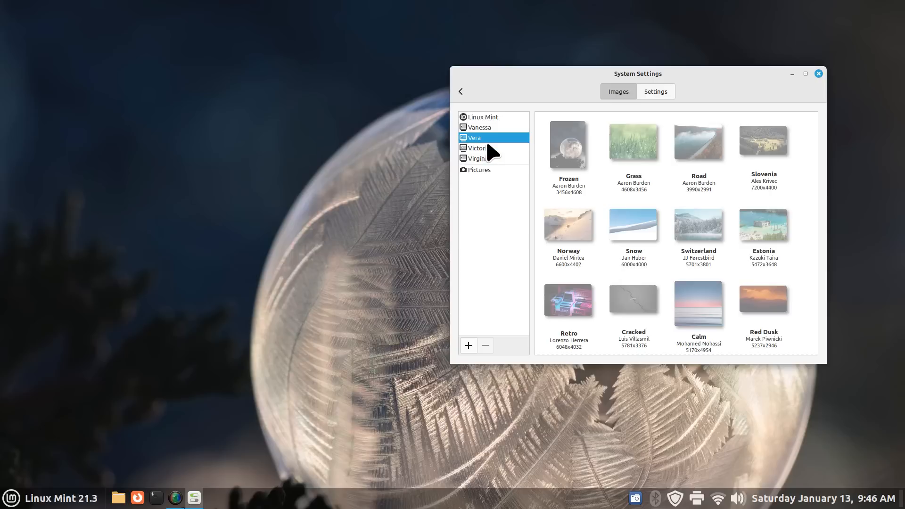
{"action": "left_click", "coordinate": [488, 150]}
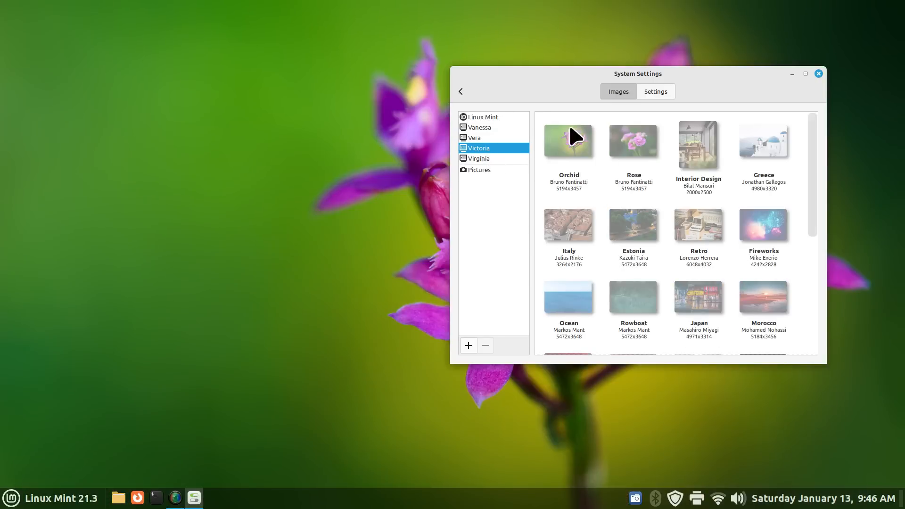
{"action": "left_click", "coordinate": [488, 171]}
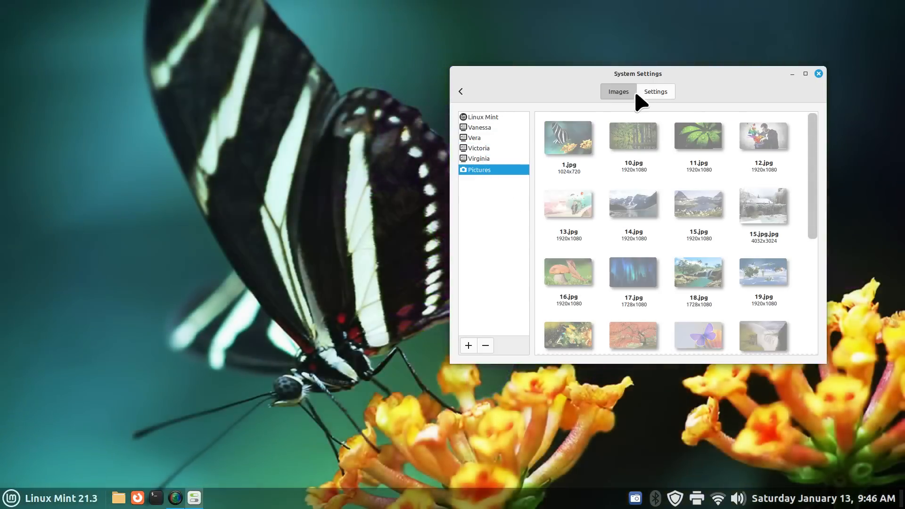
Turn off the background slideshow and set the Corsica image from the Virginia collection as the desktop background.
{"action": "left_click", "coordinate": [655, 95]}
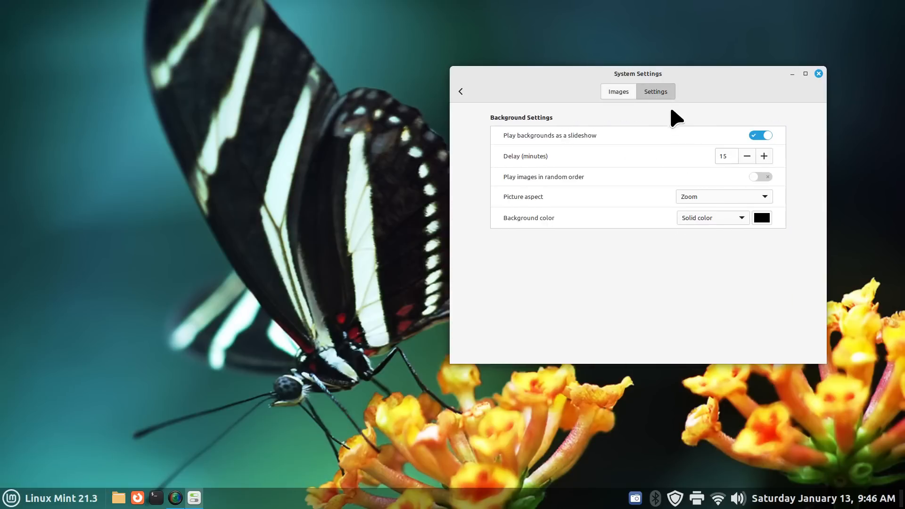
{"action": "left_click", "coordinate": [757, 137]}
{"action": "left_click", "coordinate": [619, 92]}
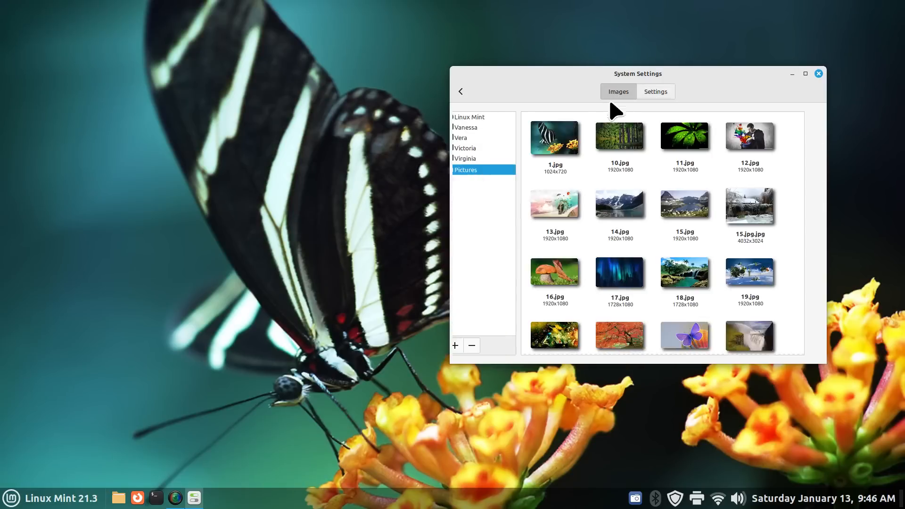
{"action": "left_click", "coordinate": [479, 159]}
{"action": "left_click", "coordinate": [632, 142]}
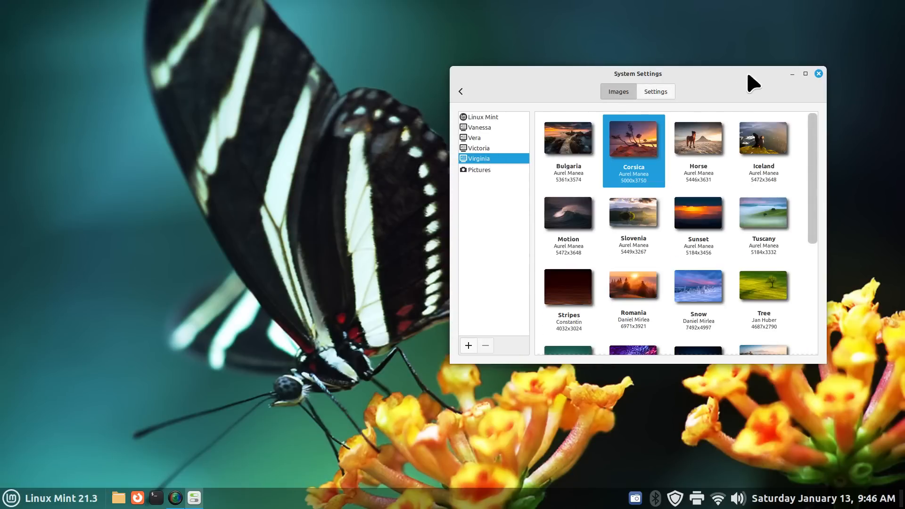
{"action": "left_click_drag", "start_coordinate": [745, 78], "coordinate": [563, 79]}
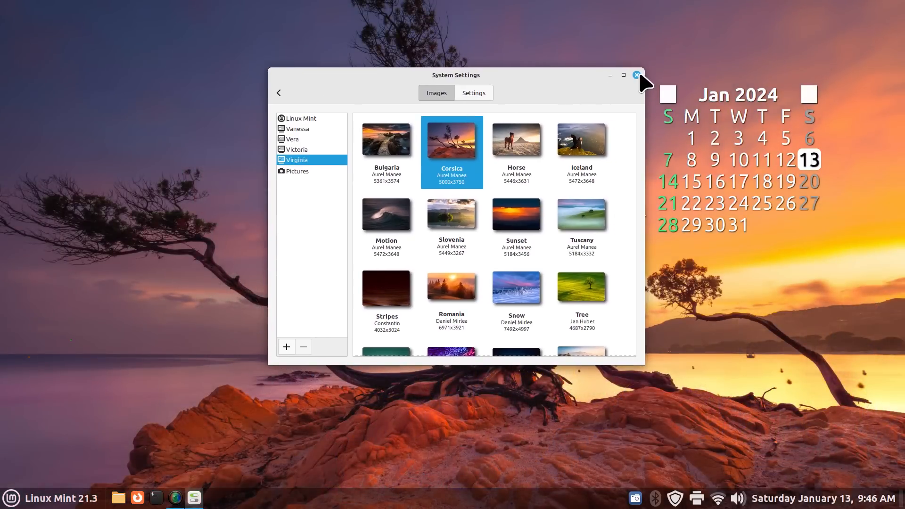
{"action": "left_click", "coordinate": [637, 76]}
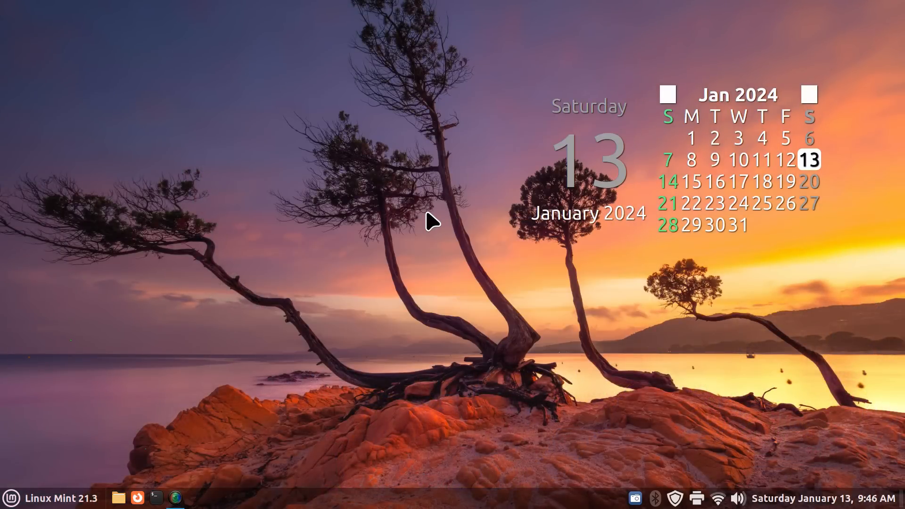
View the kernels available in the Update Manager and close it.
{"action": "left_click", "coordinate": [675, 498]}
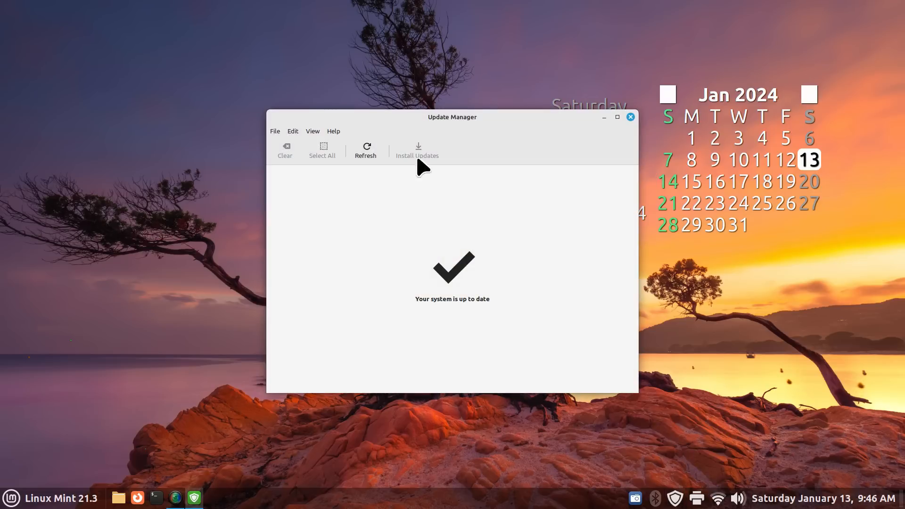
{"action": "left_click", "coordinate": [320, 133]}
{"action": "left_click", "coordinate": [336, 184]}
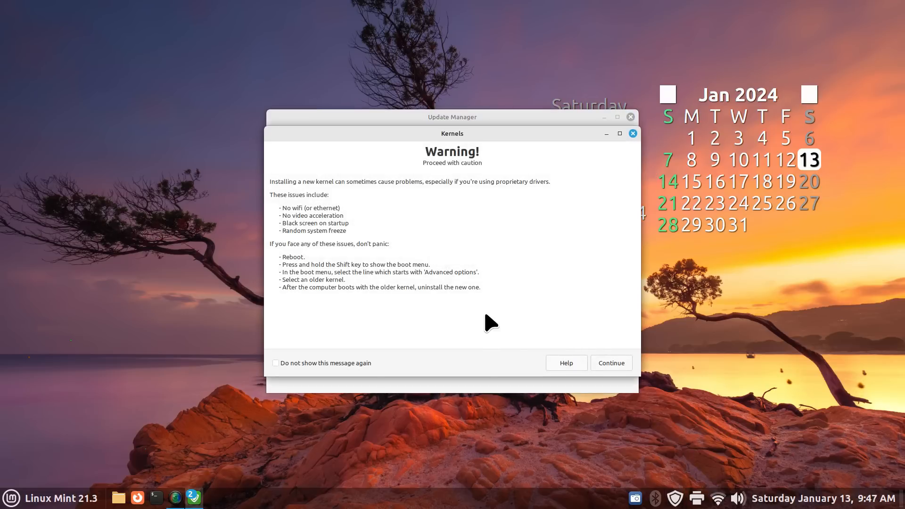
{"action": "left_click", "coordinate": [600, 363]}
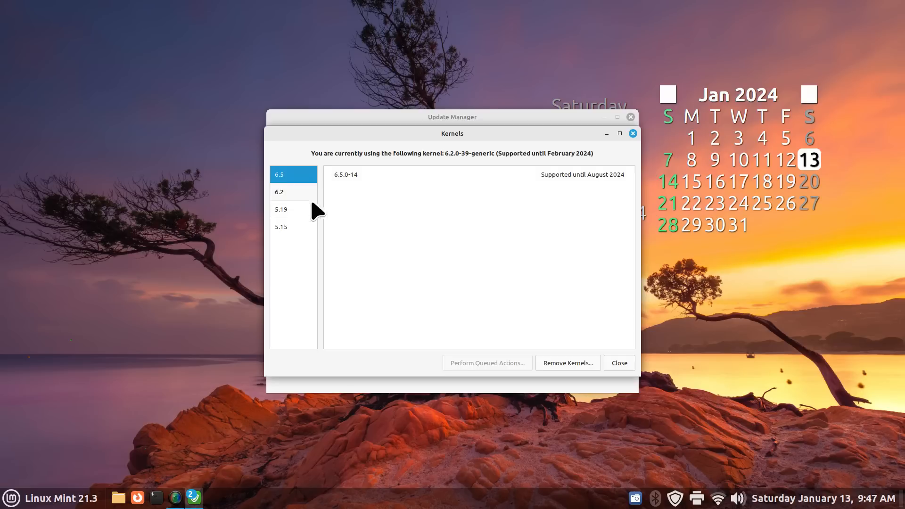
{"action": "left_click", "coordinate": [633, 133]}
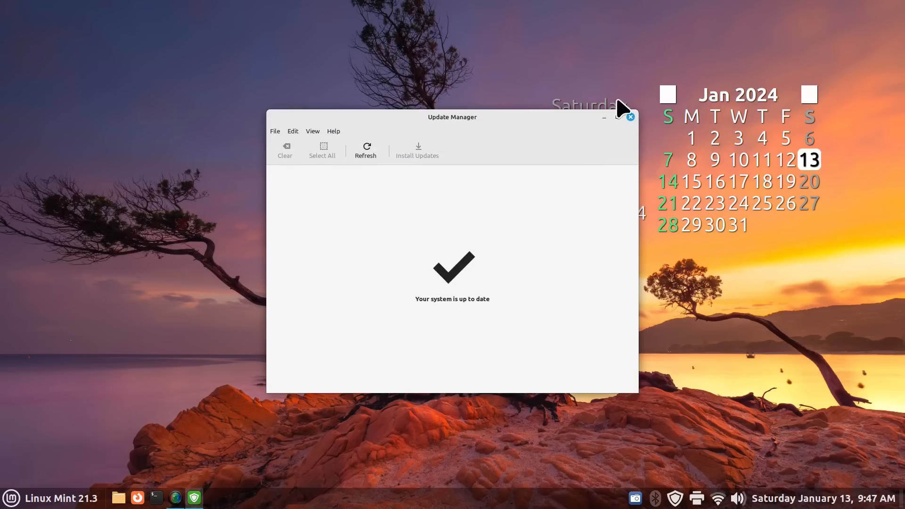
{"action": "left_click", "coordinate": [631, 118]}
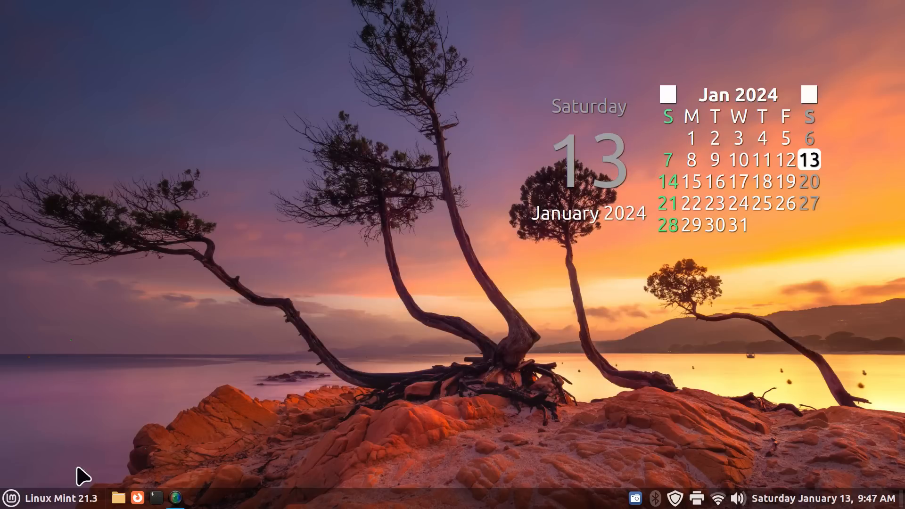
Shrink the application menu slightly and preview the applications in its Internet category.
{"action": "left_click", "coordinate": [43, 481]}
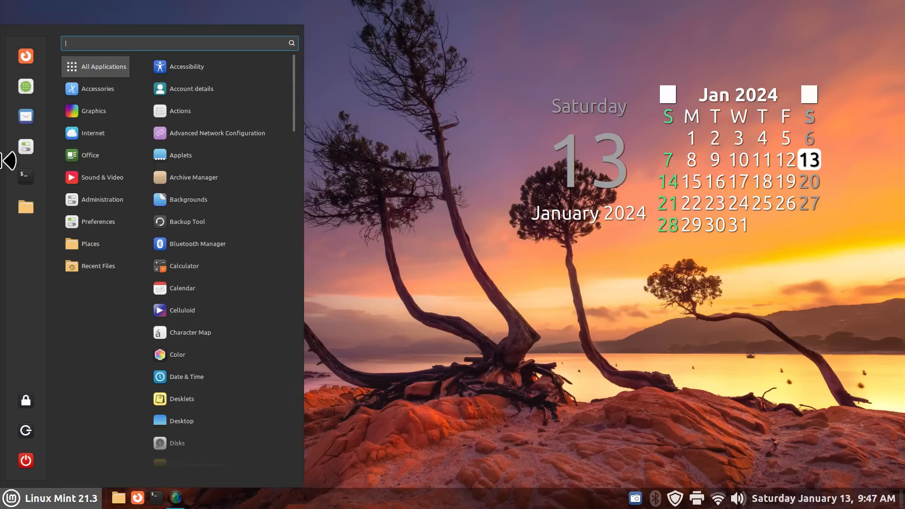
{"action": "left_click_drag", "start_coordinate": [293, 36], "coordinate": [285, 75]}
{"action": "mouse_move", "coordinate": [85, 132]}
{"action": "mouse_move", "coordinate": [121, 176]}
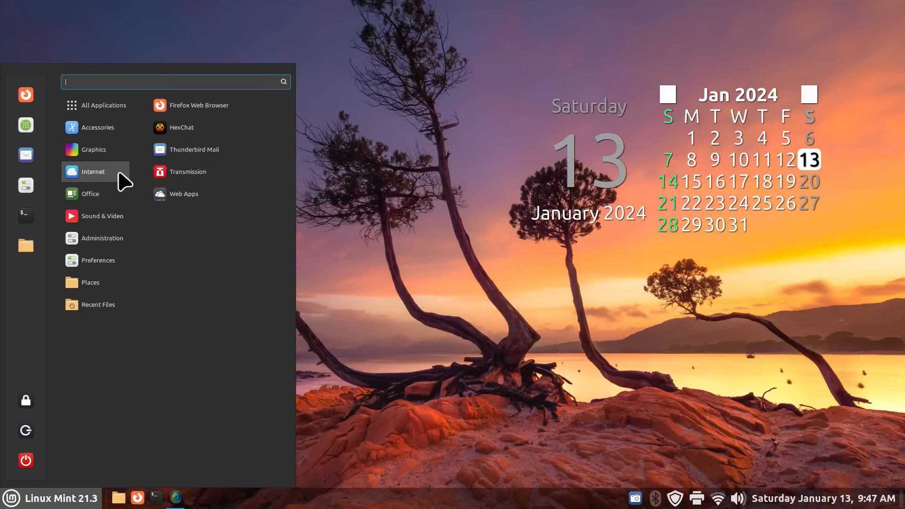
{"action": "left_click", "coordinate": [363, 248]}
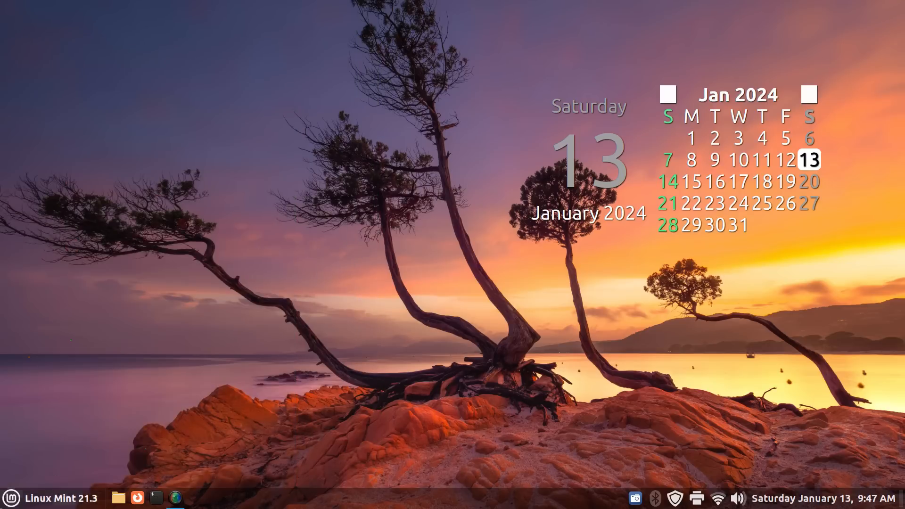
Open the application menu's configuration and review its layout, content and behavior options.
{"action": "right_click", "coordinate": [14, 498]}
{"action": "left_click", "coordinate": [32, 467]}
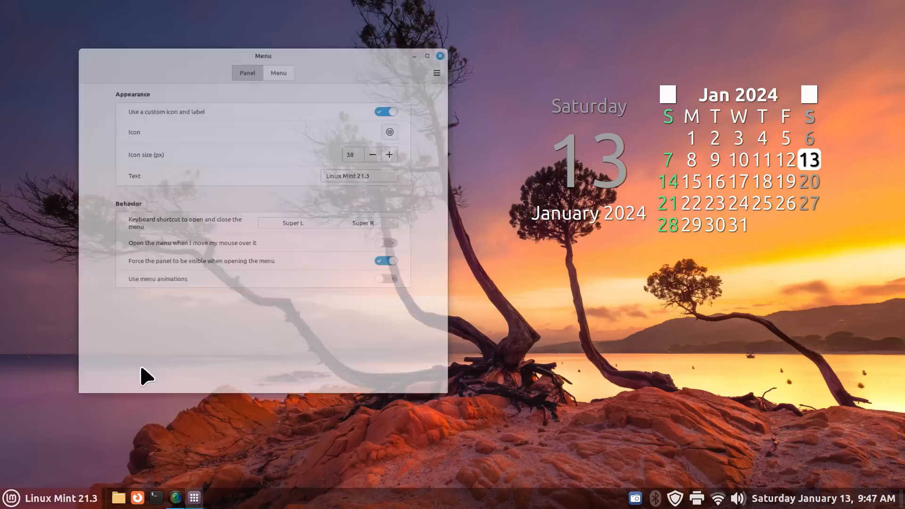
{"action": "left_click", "coordinate": [281, 70]}
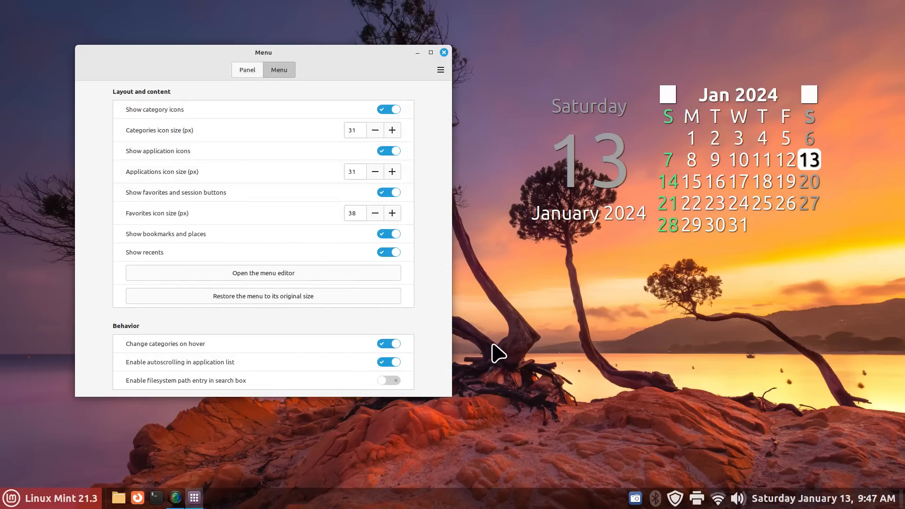
Search the application menu for the Screenshot tool and look through its Window, Selection and Screen capture areas.
{"action": "left_click", "coordinate": [16, 501]}
{"action": "type", "text": "sc"}
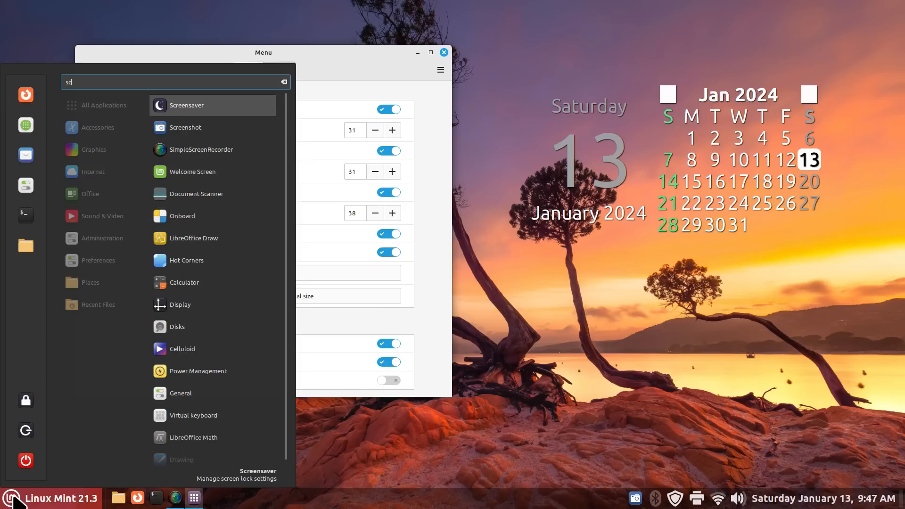
{"action": "left_click", "coordinate": [176, 130]}
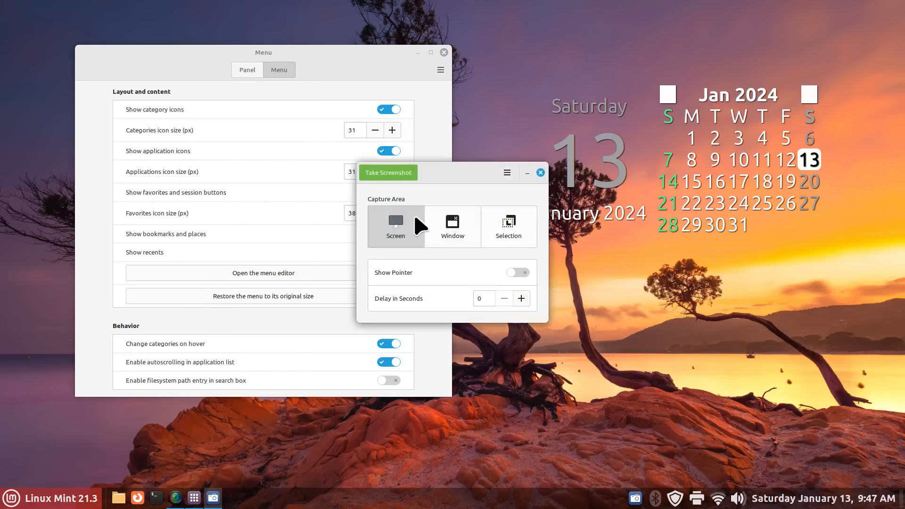
{"action": "left_click", "coordinate": [448, 227]}
{"action": "left_click", "coordinate": [500, 227]}
{"action": "left_click", "coordinate": [390, 231]}
{"action": "left_click", "coordinate": [541, 172]}
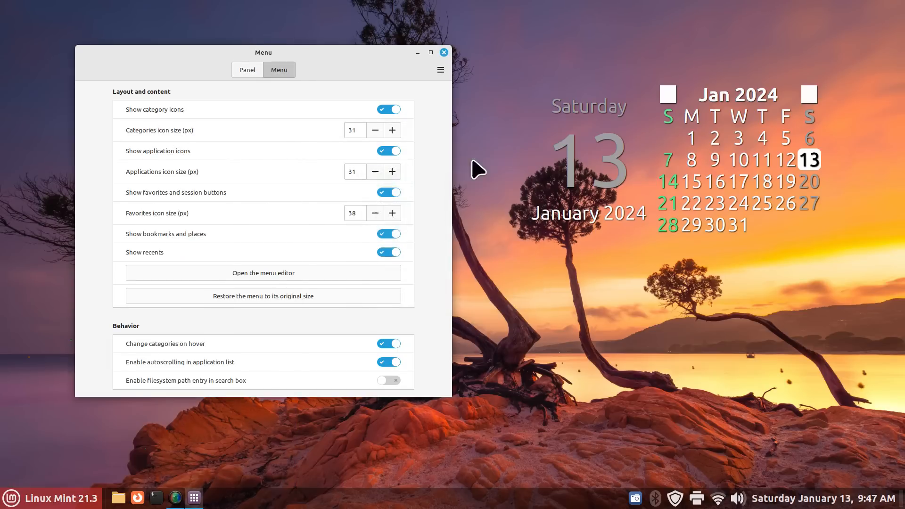
Browse the Linux Mint icons offered for the menu's custom panel icon without choosing a new one.
{"action": "left_click", "coordinate": [245, 71]}
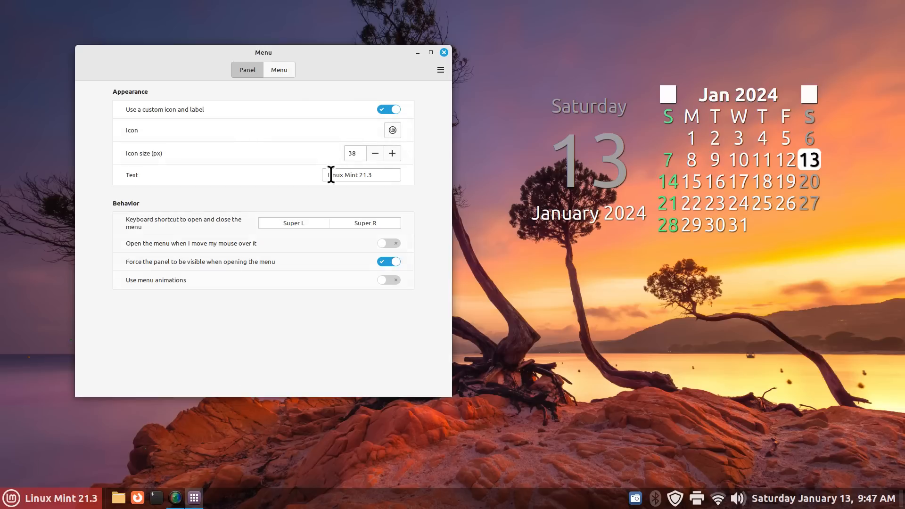
{"action": "left_click", "coordinate": [393, 130]}
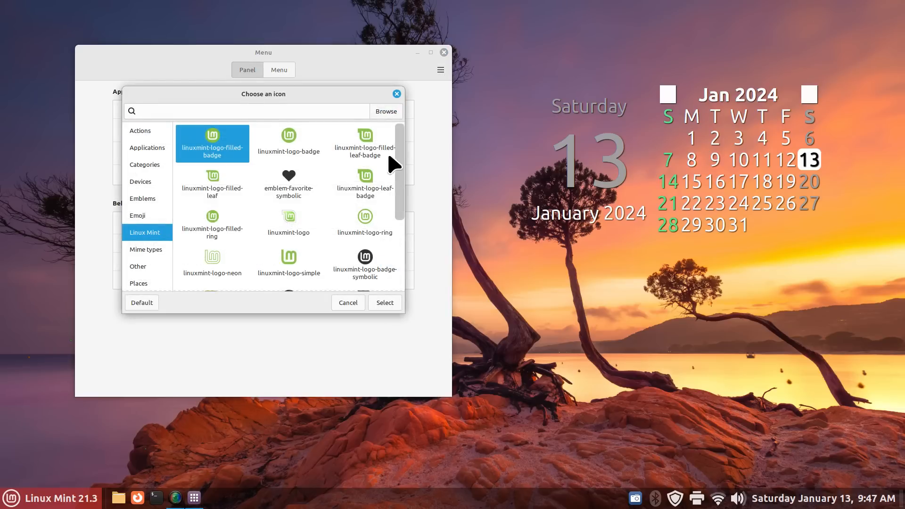
{"action": "left_click_drag", "start_coordinate": [402, 157], "coordinate": [395, 124]}
{"action": "left_click_drag", "start_coordinate": [397, 157], "coordinate": [396, 230]}
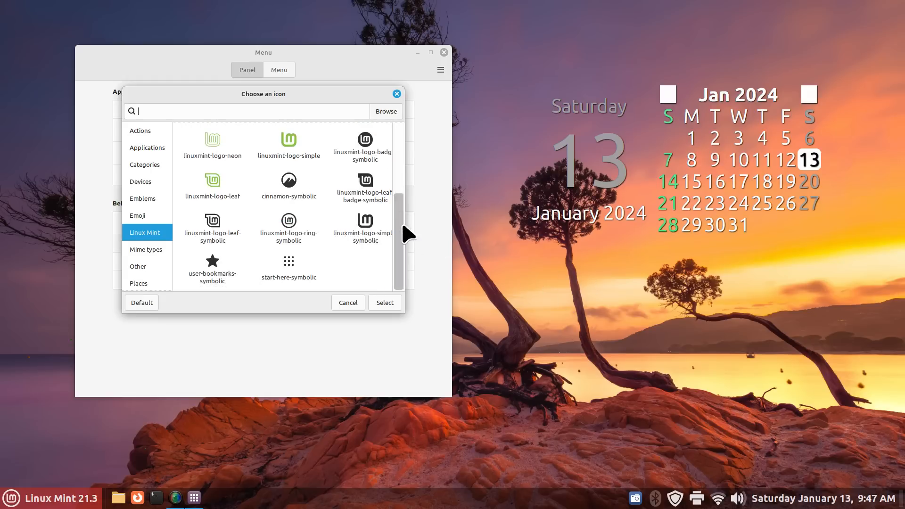
{"action": "left_click", "coordinate": [396, 94]}
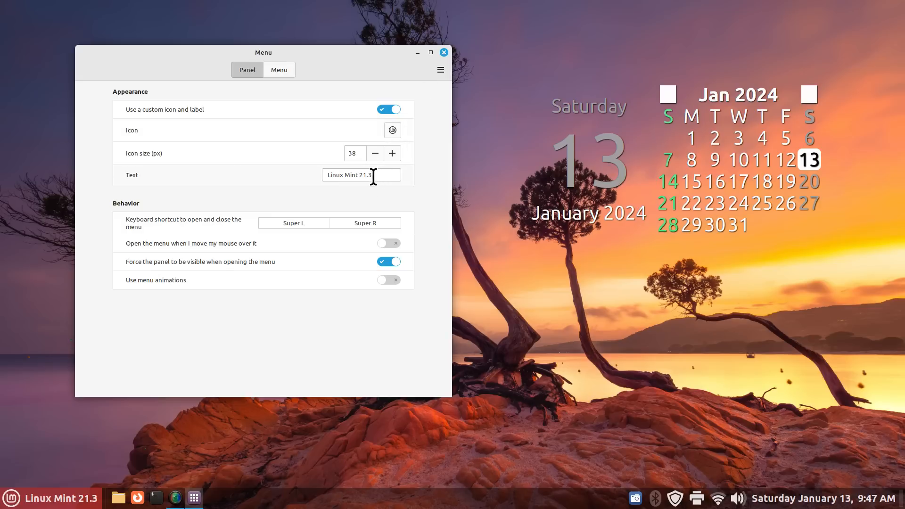
Examine the menu's panel text and Super key shortcut, test the shortcut, and close the menu configuration.
{"action": "left_click_drag", "start_coordinate": [372, 176], "coordinate": [316, 178]}
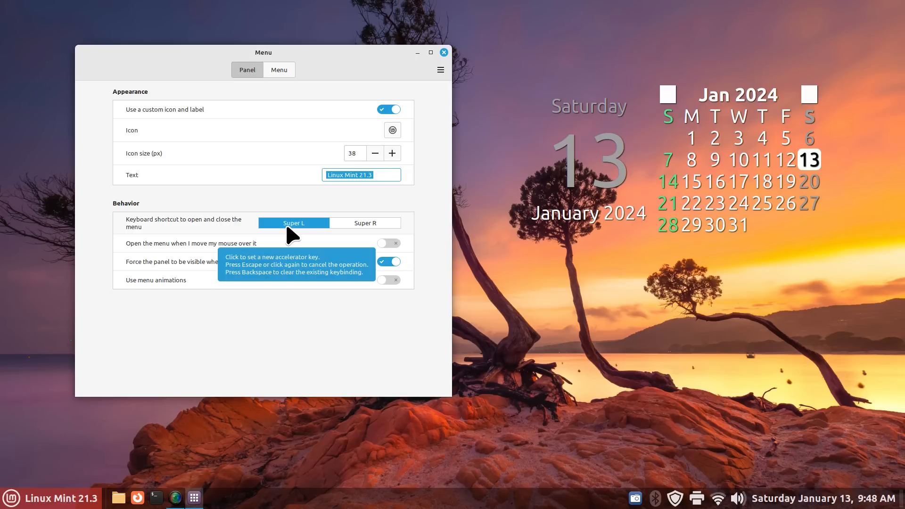
{"action": "key", "text": "super"}
{"action": "key", "text": "super"}
{"action": "left_click", "coordinate": [443, 52]}
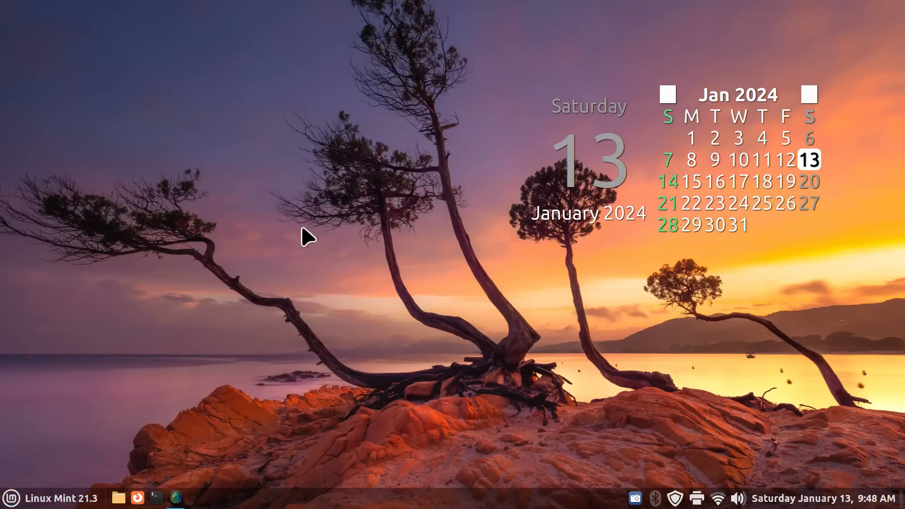
Widen the application menu slightly and add Pix from the Graphics category to the favorites and the panel.
{"action": "left_click", "coordinate": [40, 493]}
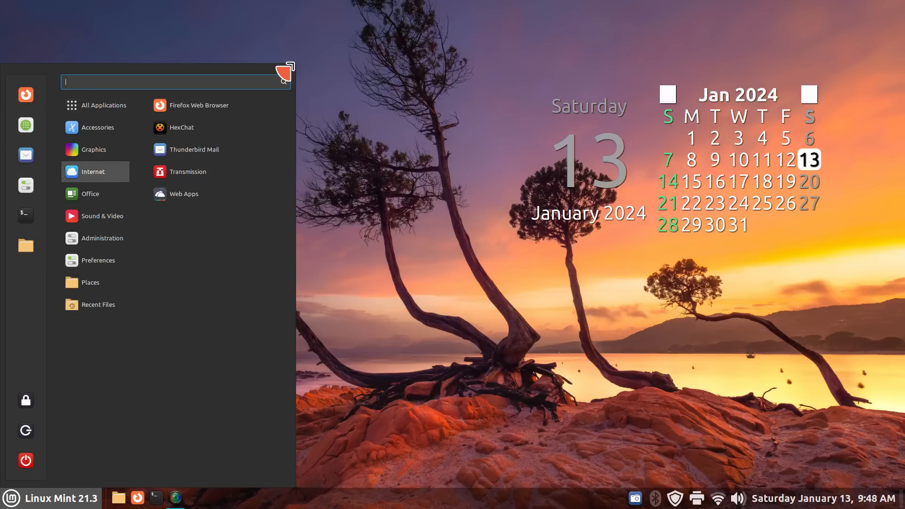
{"action": "mouse_move", "coordinate": [294, 63]}
{"action": "left_mouse_down"}
{"action": "mouse_move", "coordinate": [286, 105]}
{"action": "mouse_move", "coordinate": [306, 63]}
{"action": "left_mouse_up"}
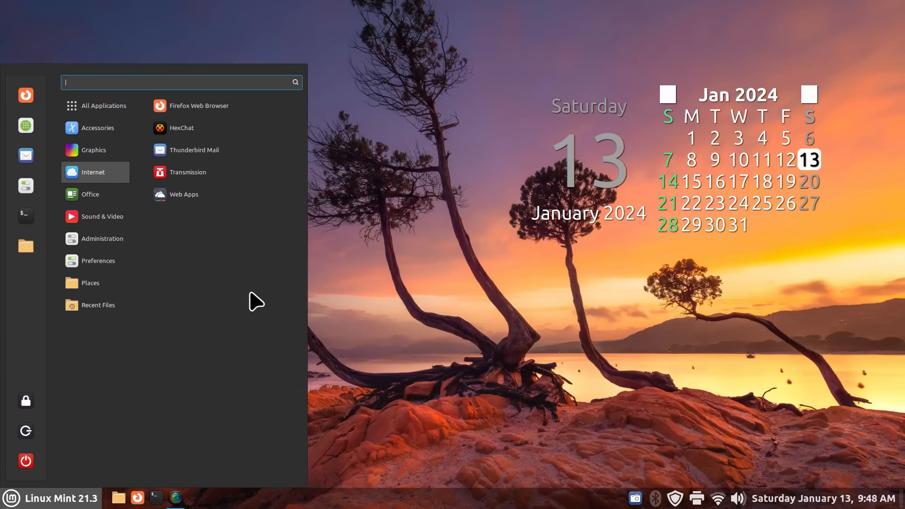
{"action": "mouse_move", "coordinate": [85, 152]}
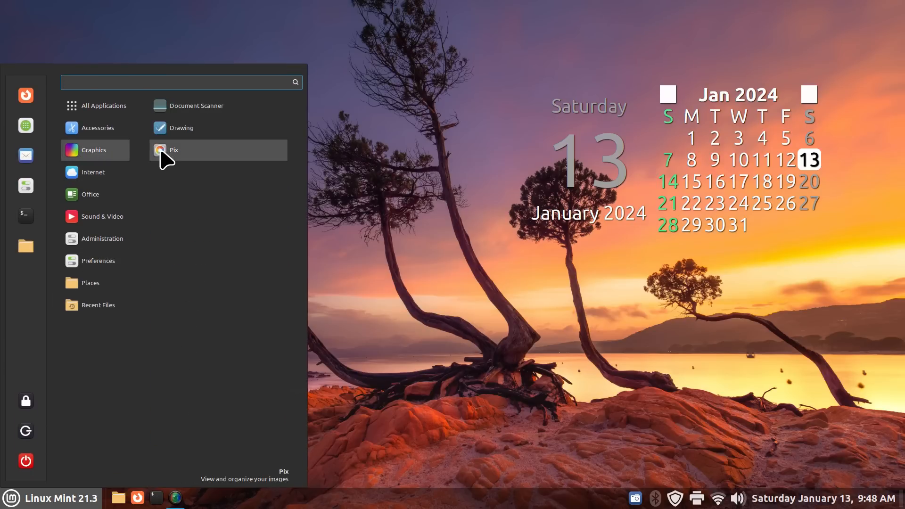
{"action": "left_click_drag", "start_coordinate": [163, 158], "coordinate": [119, 498]}
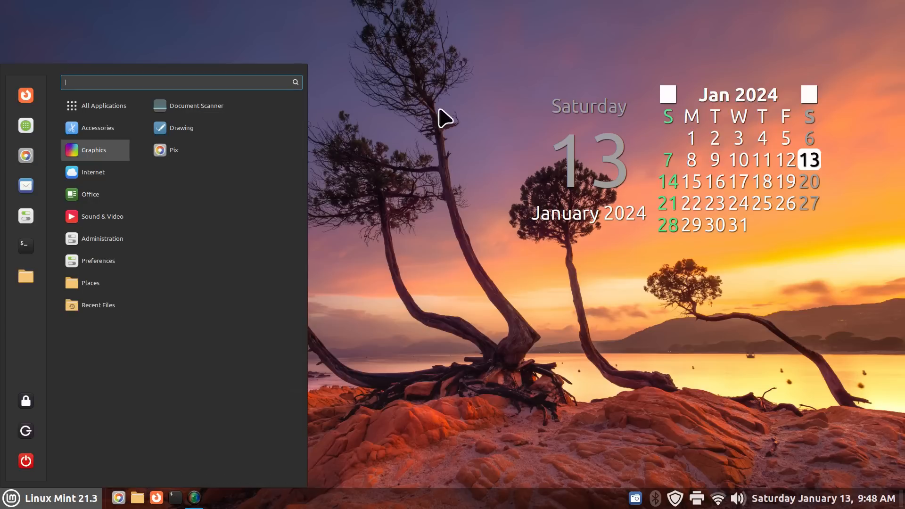
Add a Pix shortcut to the desktop from the application menu and delete it.
{"action": "left_click_drag", "start_coordinate": [158, 157], "coordinate": [418, 111]}
{"action": "right_click", "coordinate": [162, 159]}
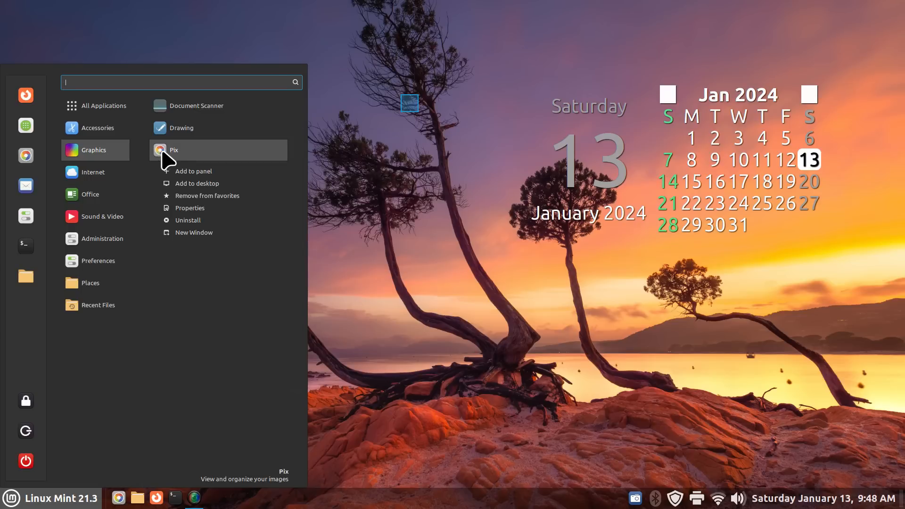
{"action": "left_click", "coordinate": [206, 186]}
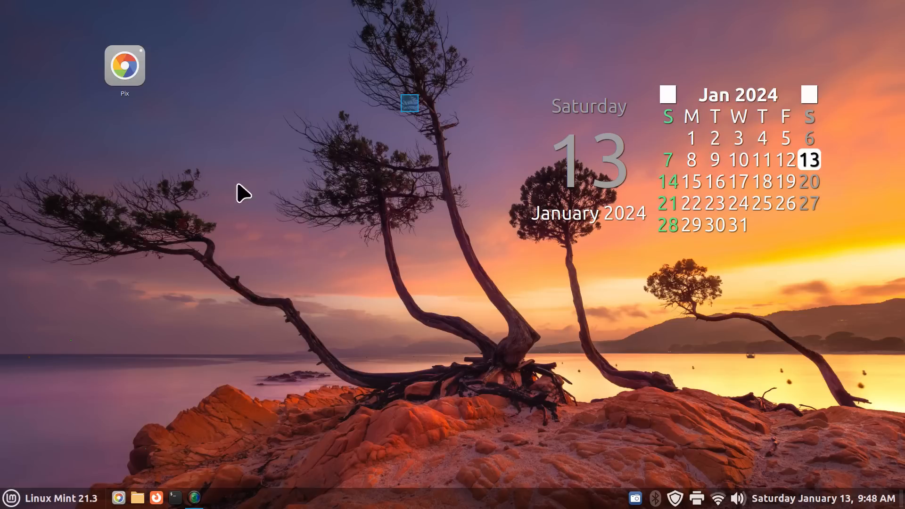
{"action": "left_click_drag", "start_coordinate": [189, 35], "coordinate": [114, 126]}
{"action": "key", "text": "Delete"}
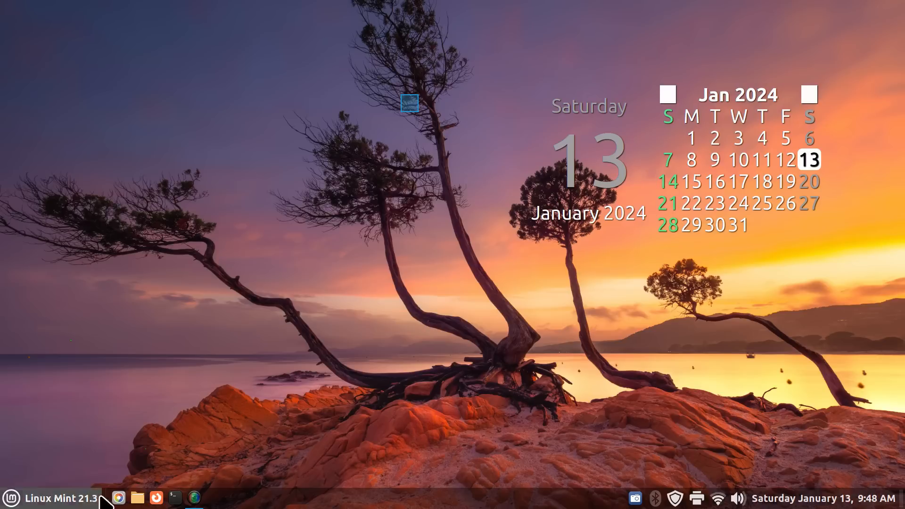
Open the Home folder, move its window beneath the stuck blue square on the desktop, and close it.
{"action": "left_click", "coordinate": [137, 499]}
{"action": "left_click_drag", "start_coordinate": [453, 86], "coordinate": [418, 84]}
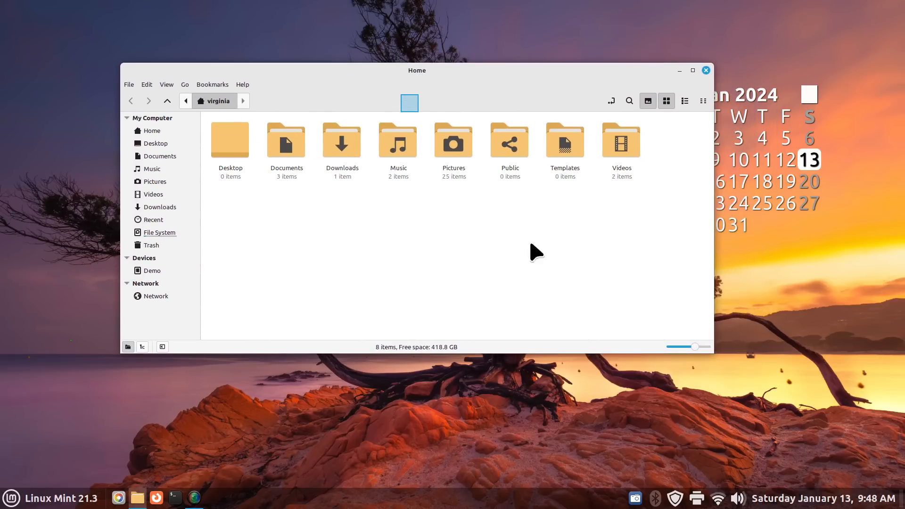
{"action": "left_click", "coordinate": [706, 70]}
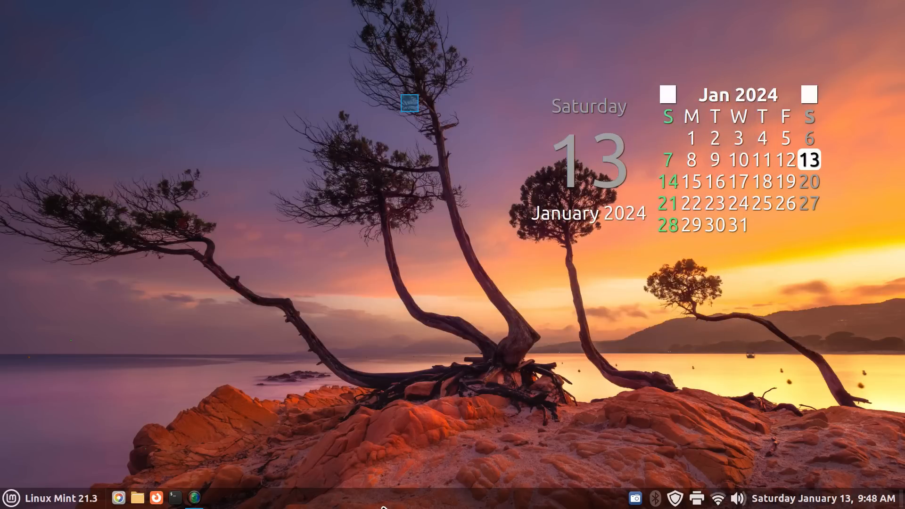
Restart Cinnamon from the panel's Troubleshoot options.
{"action": "right_click", "coordinate": [383, 506]}
{"action": "left_click", "coordinate": [405, 465]}
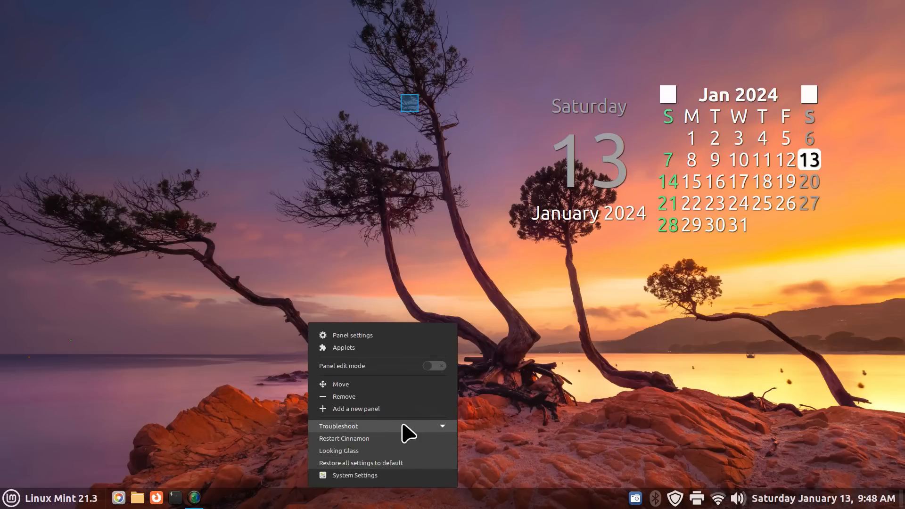
{"action": "left_click", "coordinate": [376, 439]}
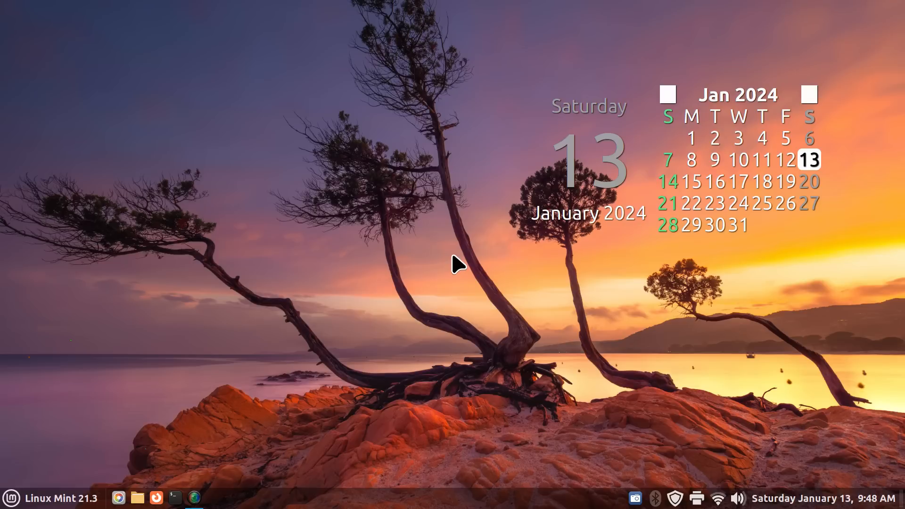
Open the application menu and stretch it upward to the full height of the screen.
{"action": "left_click", "coordinate": [29, 501]}
{"action": "mouse_move", "coordinate": [90, 131]}
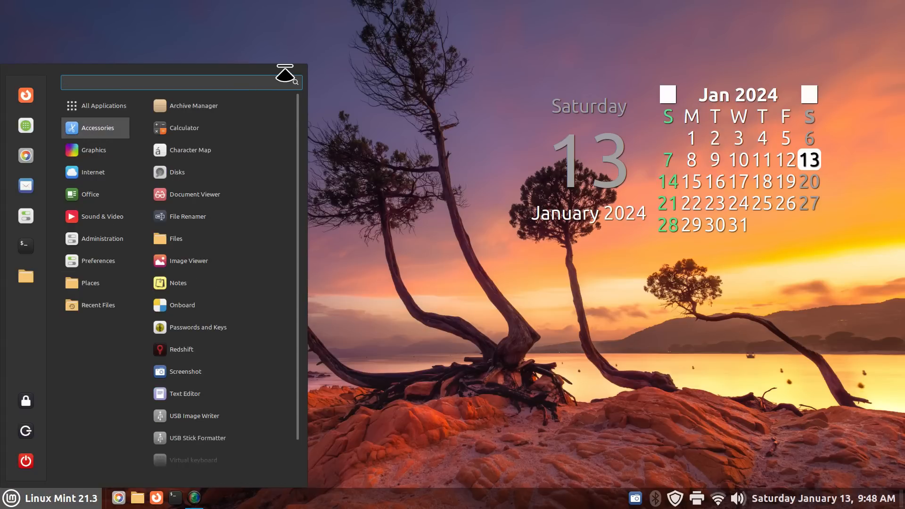
{"action": "left_click_drag", "start_coordinate": [285, 74], "coordinate": [302, 3]}
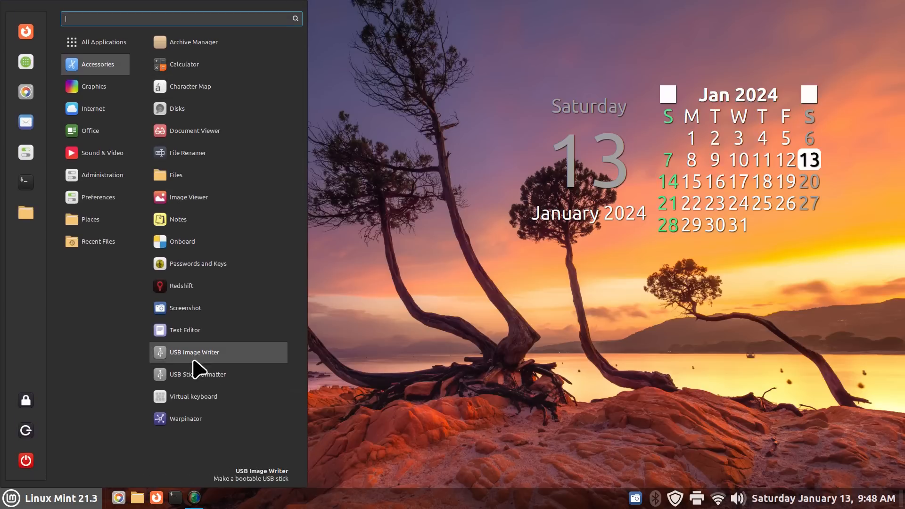
Browse the Graphics, Internet and Office application categories, and open the Calendar app in a maximized window.
{"action": "mouse_move", "coordinate": [92, 83]}
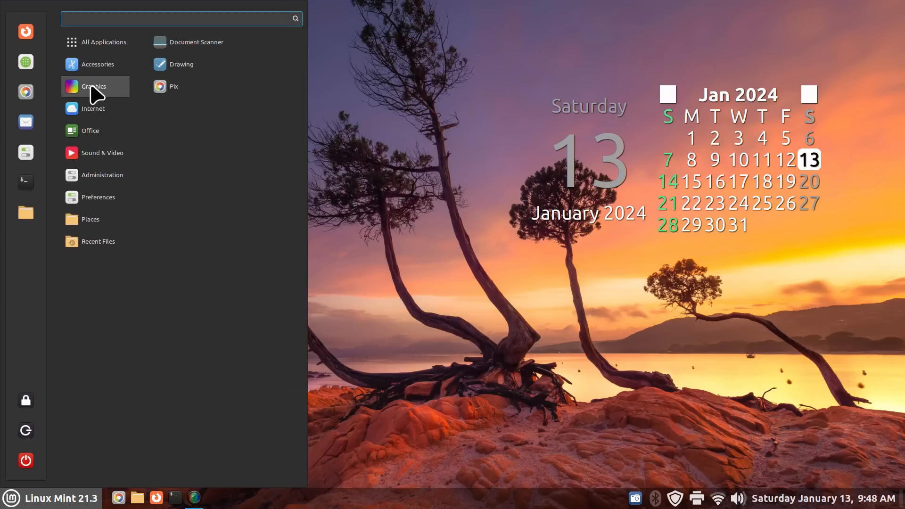
{"action": "mouse_move", "coordinate": [89, 103]}
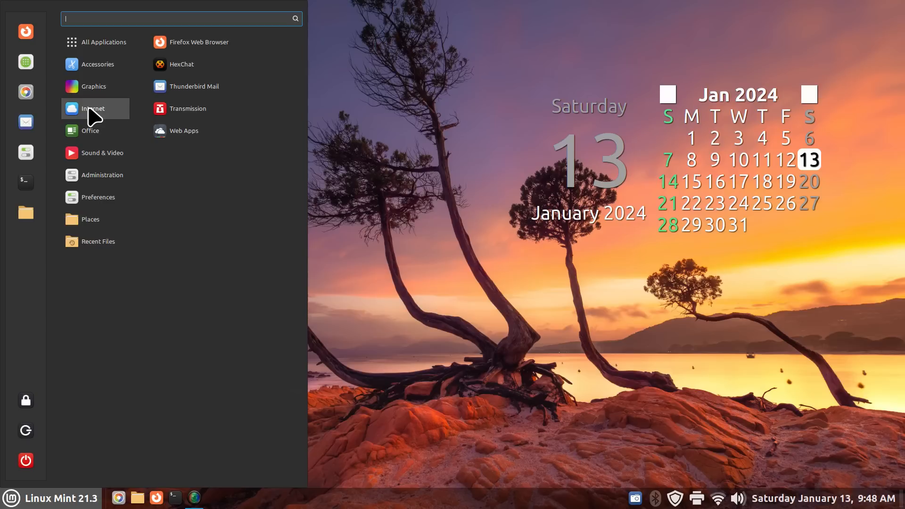
{"action": "mouse_move", "coordinate": [85, 128]}
{"action": "mouse_move", "coordinate": [119, 109]}
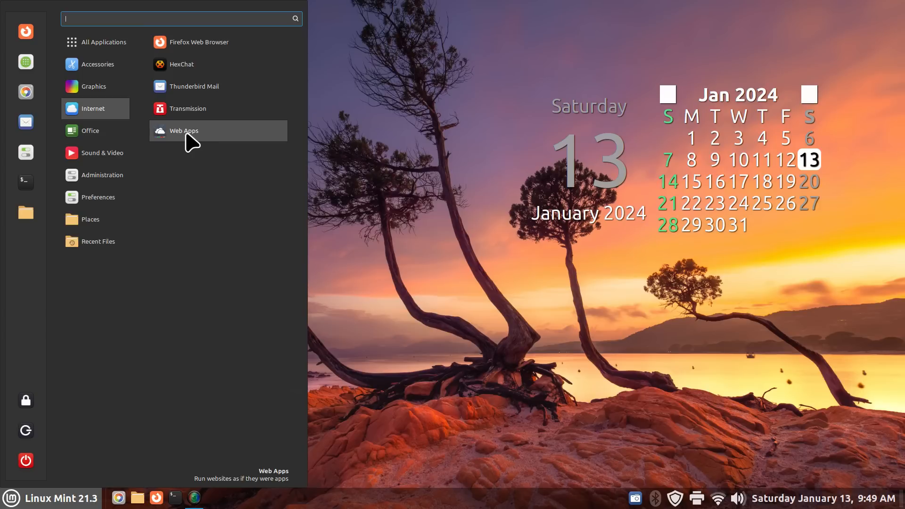
{"action": "mouse_move", "coordinate": [118, 136]}
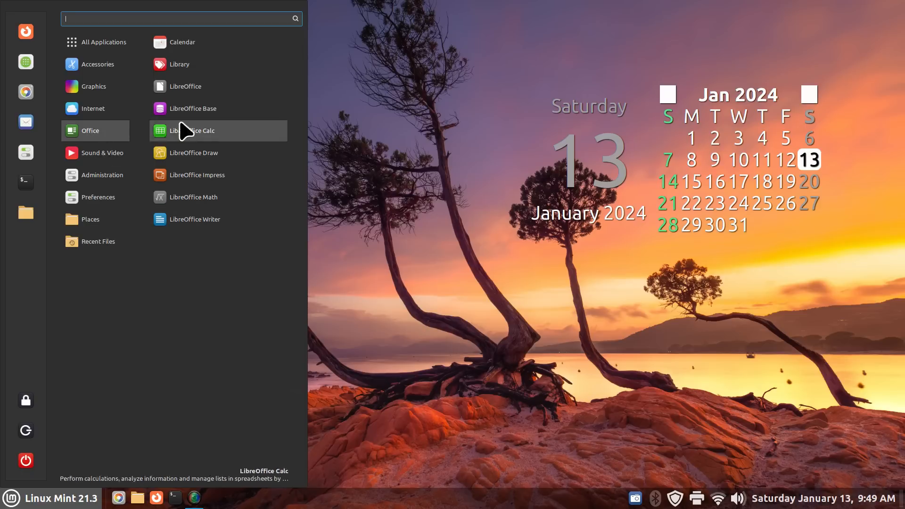
{"action": "left_click", "coordinate": [197, 42]}
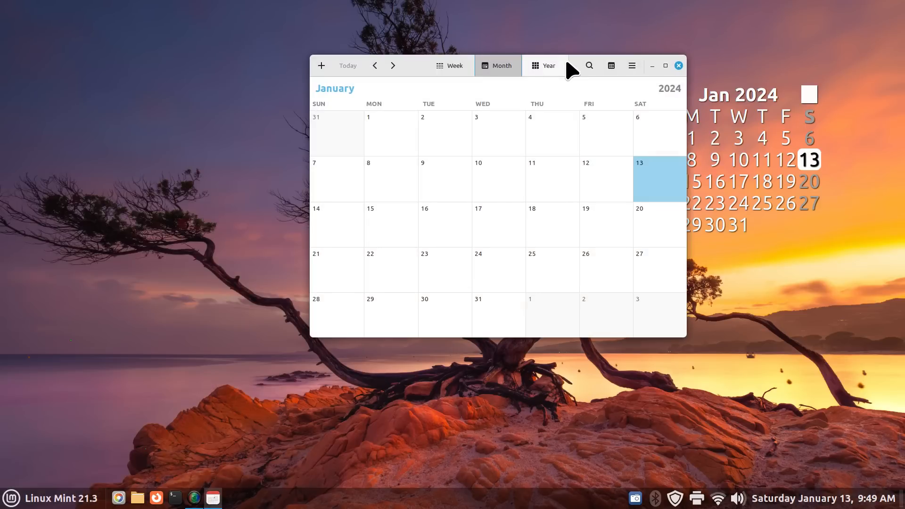
{"action": "double_click", "coordinate": [430, 66]}
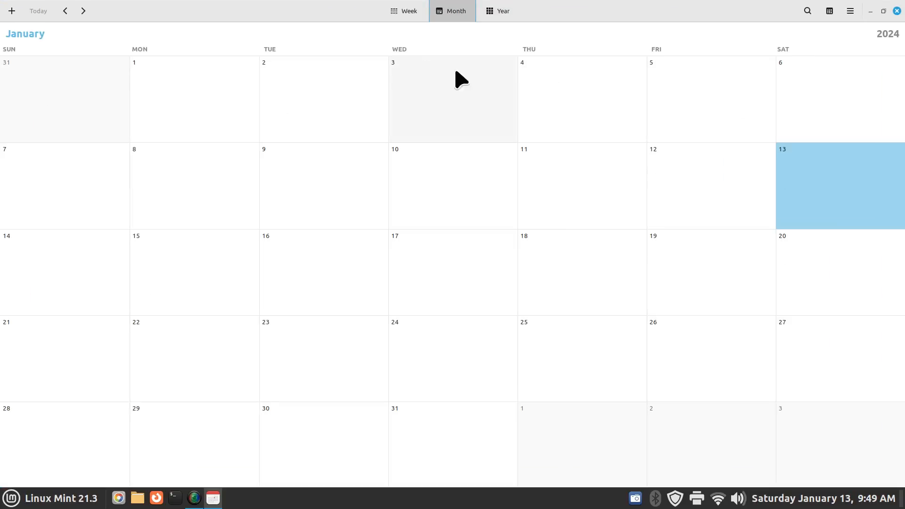
View the Online Accounts providers available for Calendar, close that window, and restore Calendar to a smaller window.
{"action": "left_click", "coordinate": [855, 13]}
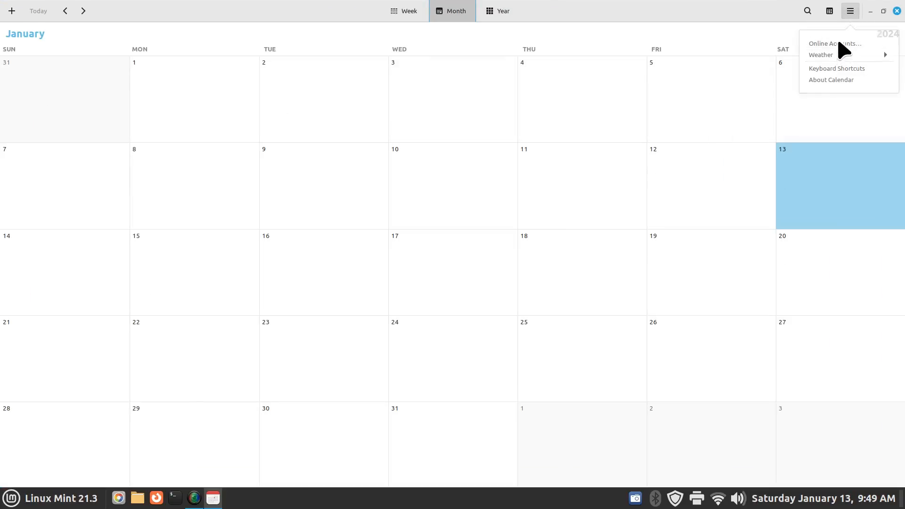
{"action": "left_click", "coordinate": [837, 41]}
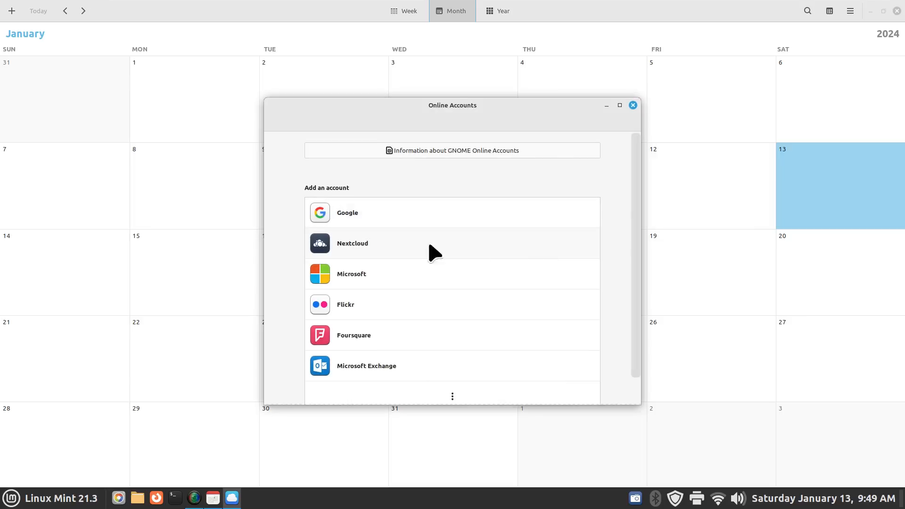
{"action": "left_click", "coordinate": [633, 105]}
{"action": "left_click_drag", "start_coordinate": [655, 27], "coordinate": [643, 38]}
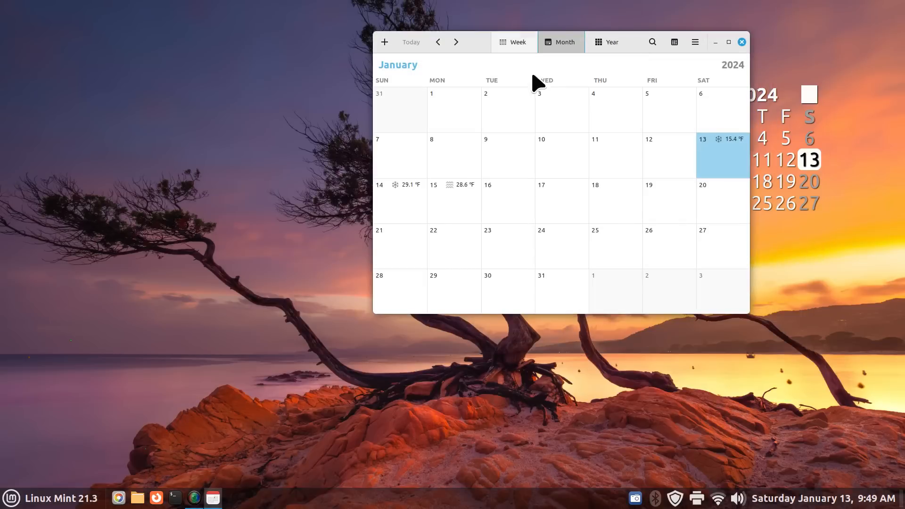
View the panel clock's pop-up calendar beside the Calendar app, and close both.
{"action": "left_click", "coordinate": [825, 501]}
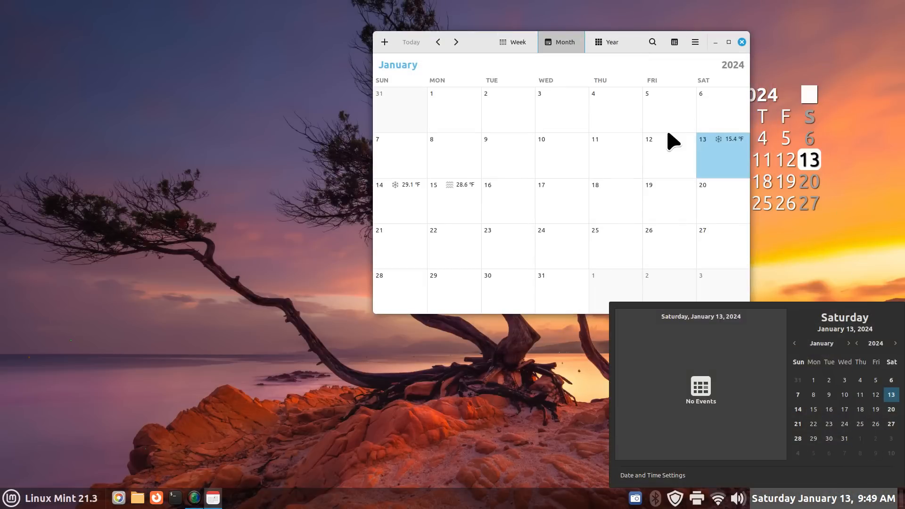
{"action": "left_click", "coordinate": [742, 43]}
{"action": "left_click", "coordinate": [741, 42]}
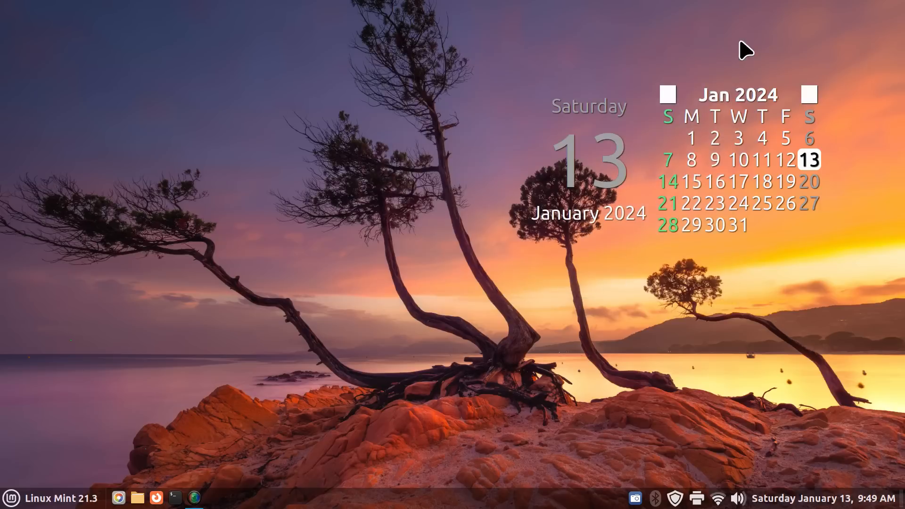
Browse the Sound & Video and Administration categories, and launch Synaptic Package Manager, authenticating with the account password.
{"action": "left_click", "coordinate": [78, 498]}
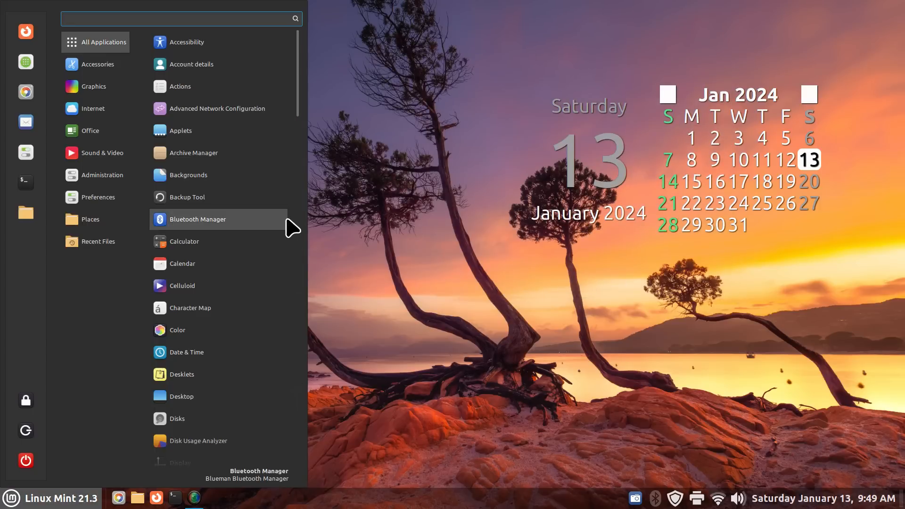
{"action": "mouse_move", "coordinate": [115, 154]}
{"action": "mouse_move", "coordinate": [91, 135]}
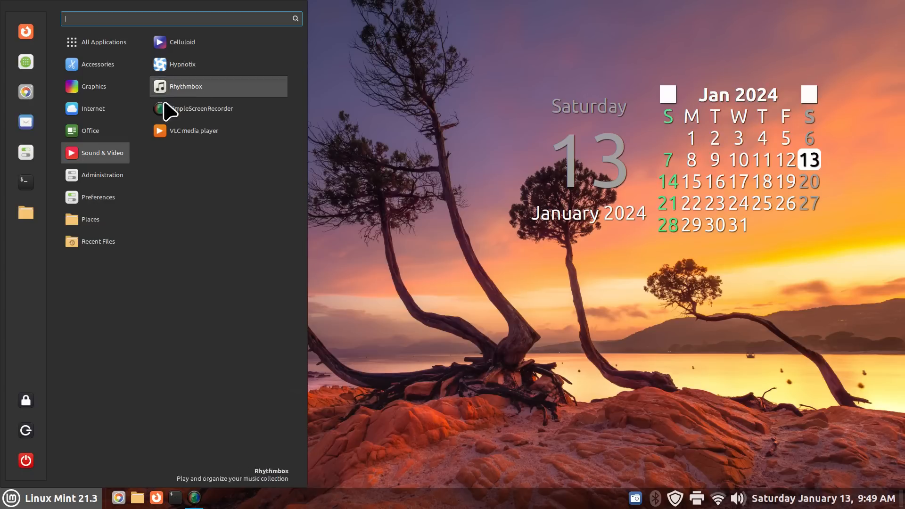
{"action": "mouse_move", "coordinate": [103, 178]}
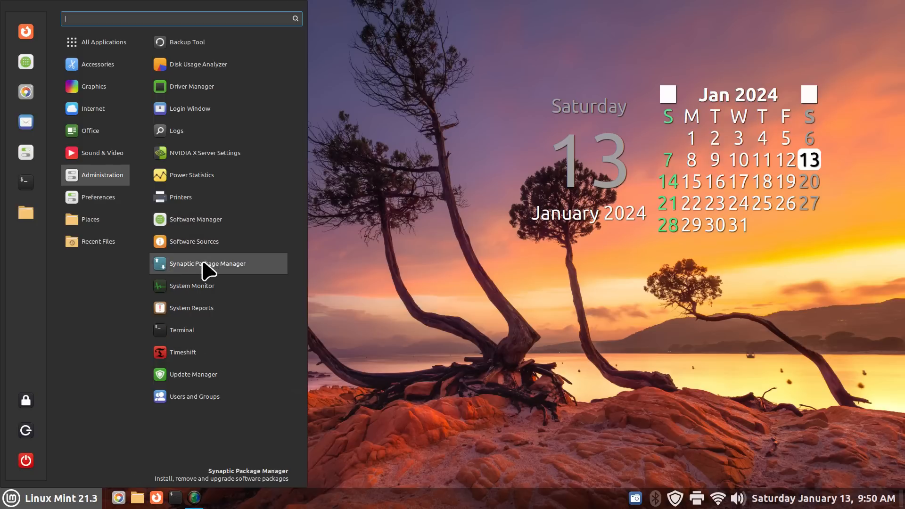
{"action": "left_click", "coordinate": [182, 267]}
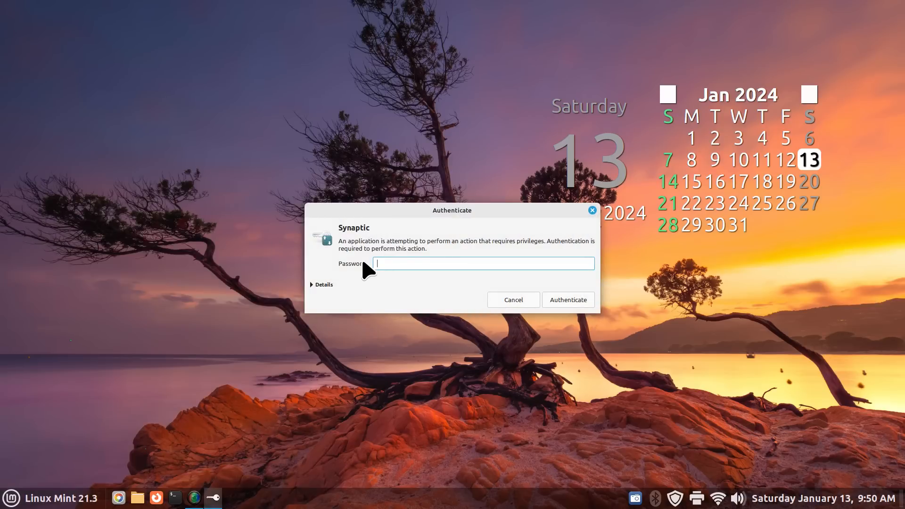
{"action": "key", "text": "Return"}
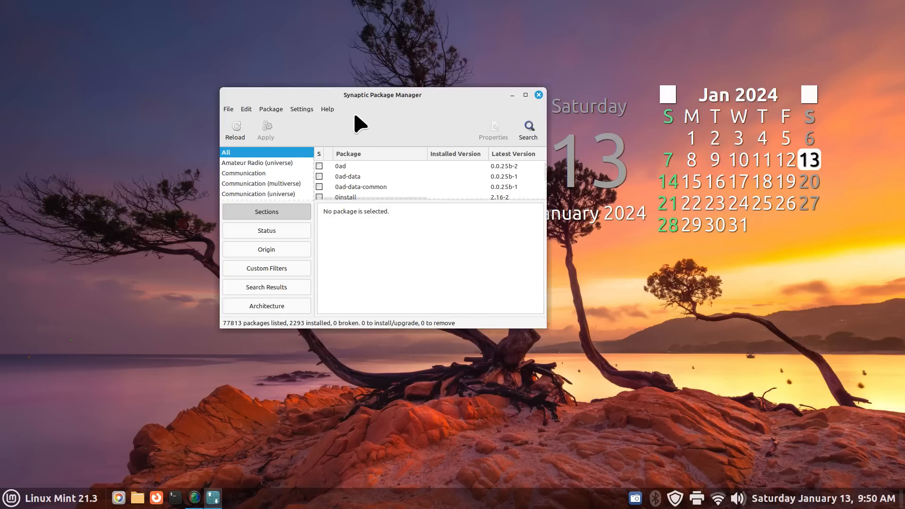
View the official repositories from Synaptic's settings, and close both Software Sources and Synaptic.
{"action": "left_click", "coordinate": [309, 112]}
{"action": "left_click", "coordinate": [317, 135]}
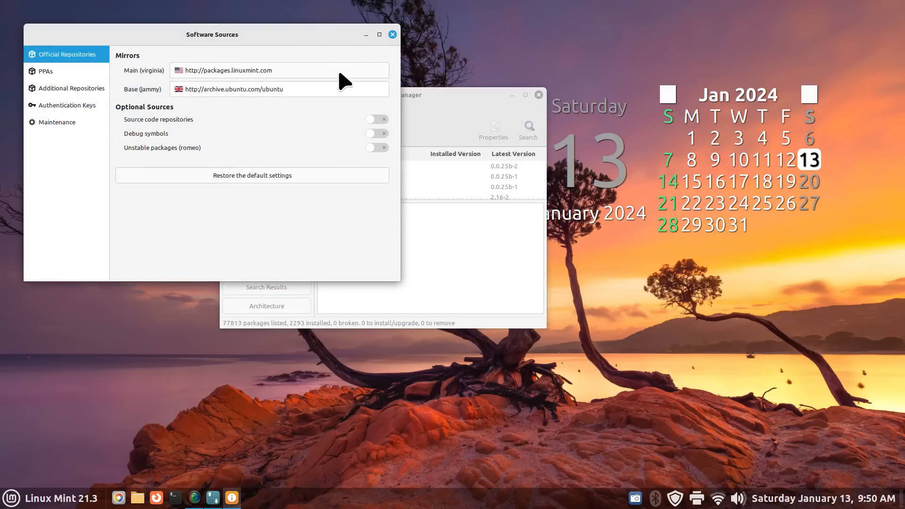
{"action": "left_click", "coordinate": [393, 35]}
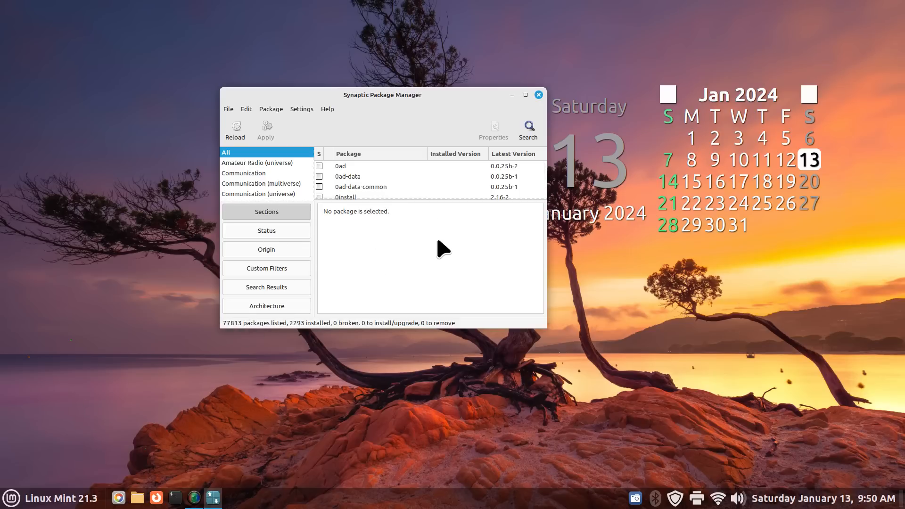
{"action": "left_click", "coordinate": [539, 96]}
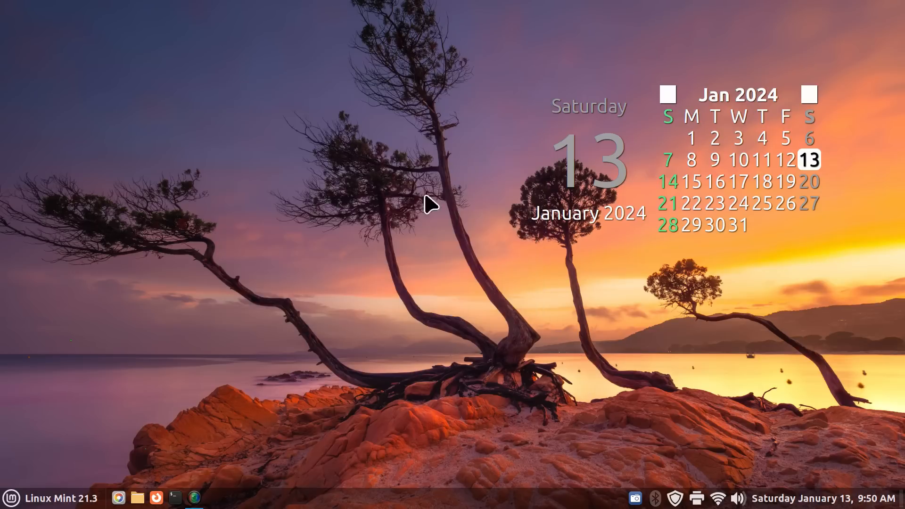
Open Software Manager from the menu favorites and check its version in the About dialog.
{"action": "left_click", "coordinate": [16, 505]}
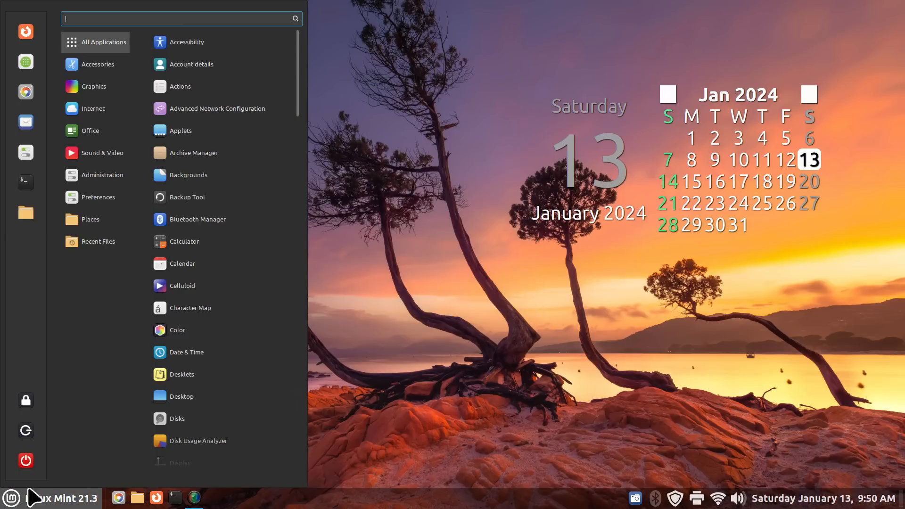
{"action": "left_click", "coordinate": [26, 62]}
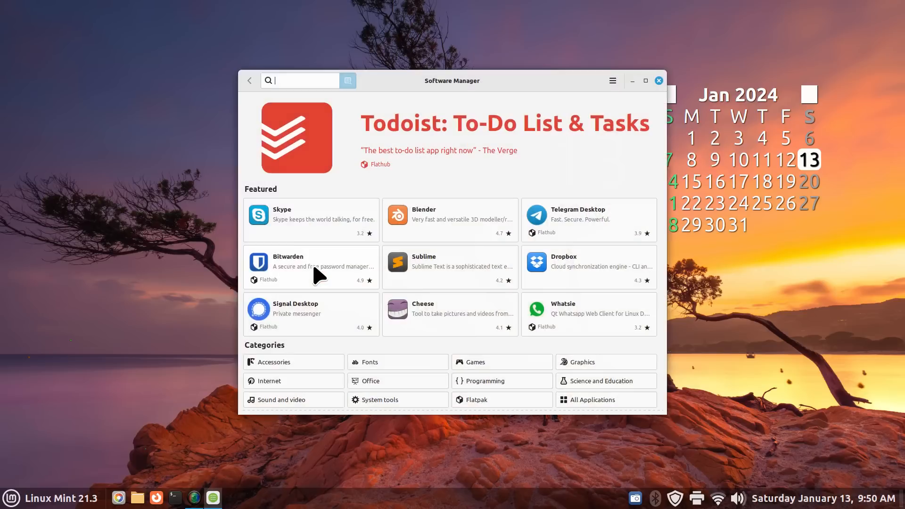
{"action": "left_click", "coordinate": [612, 81]}
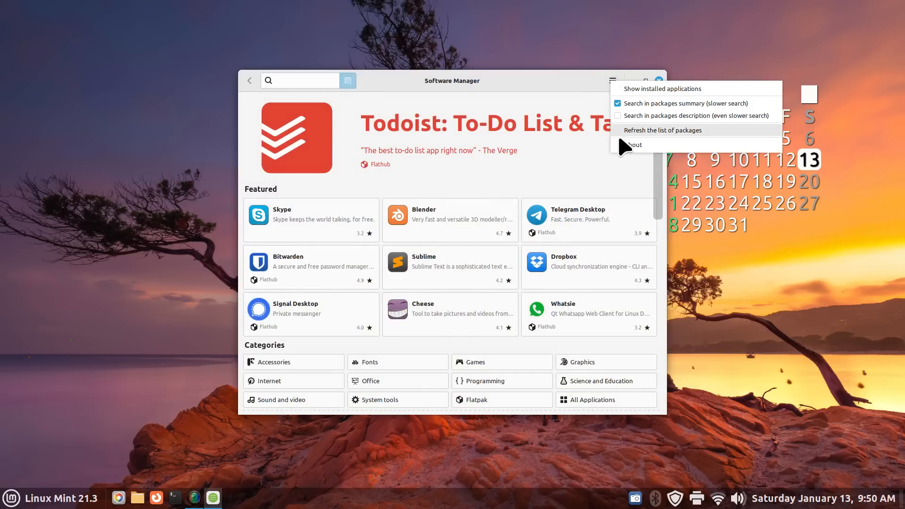
{"action": "left_click", "coordinate": [627, 150]}
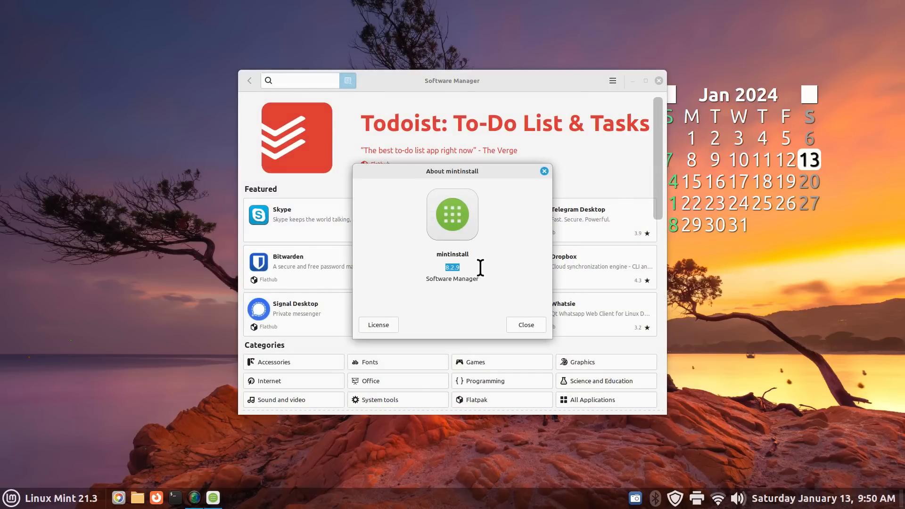
{"action": "left_click", "coordinate": [522, 325]}
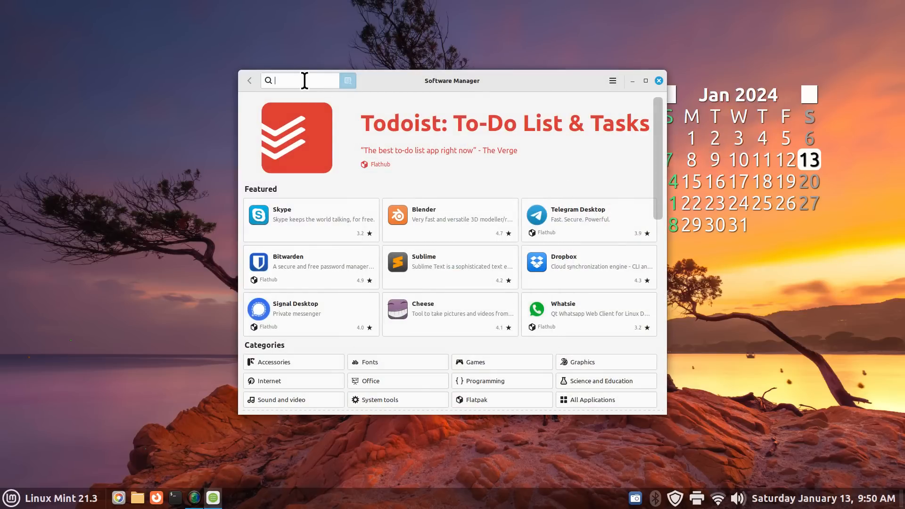
Search Software Manager for gimp, open the Gimp system package page, and view its screenshot enlarged.
{"action": "type", "text": "gimp"}
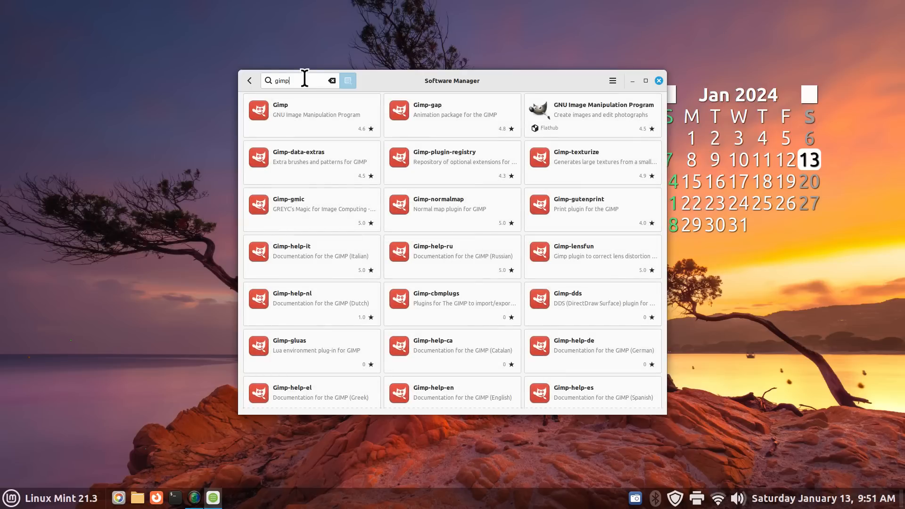
{"action": "left_click", "coordinate": [307, 118]}
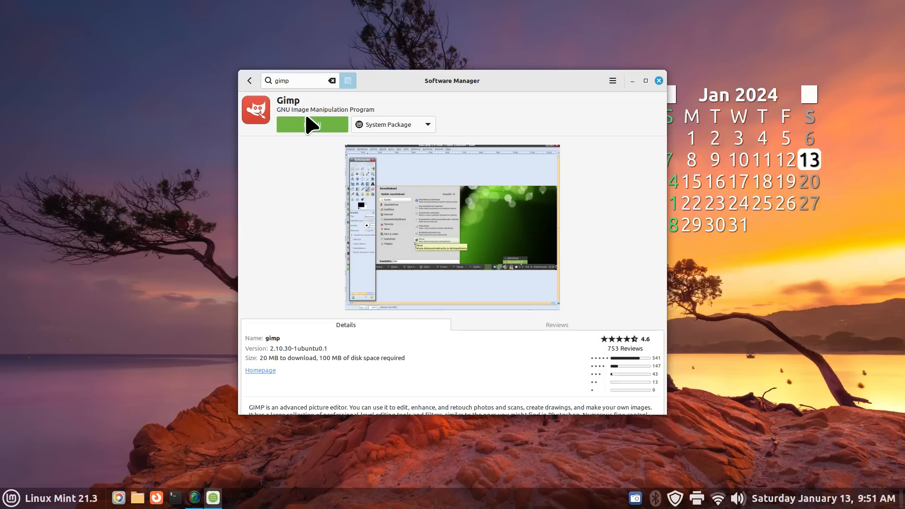
{"action": "left_click", "coordinate": [415, 209]}
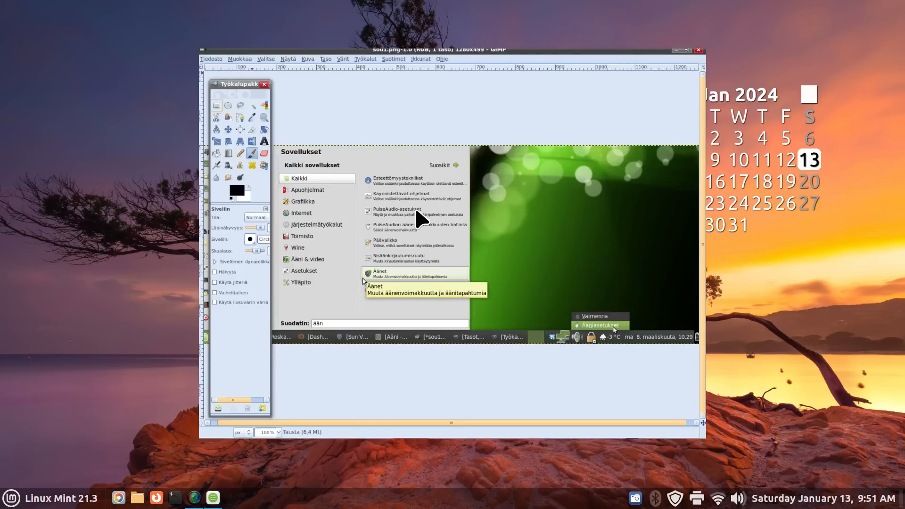
{"action": "left_click", "coordinate": [413, 129]}
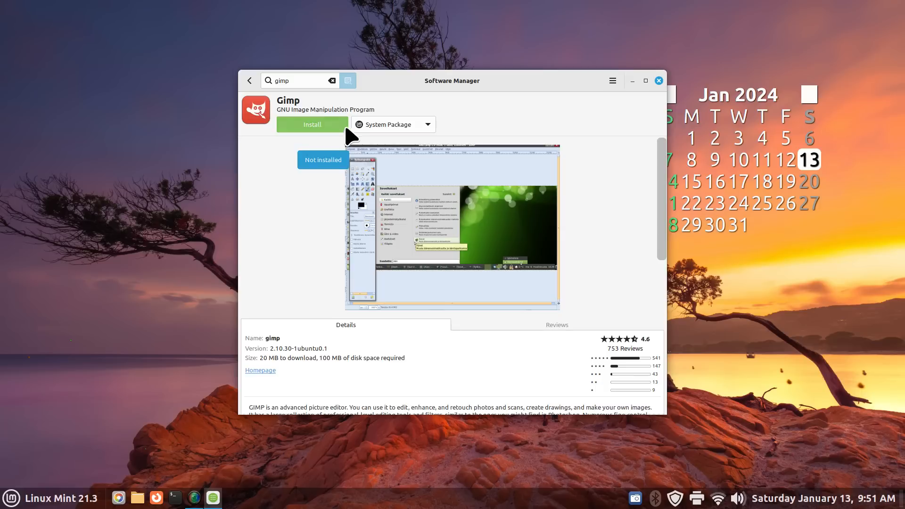
Compare Gimp's Flatpak (Flathub) version with its System Package, and return to the Software Manager home page.
{"action": "left_click", "coordinate": [406, 131]}
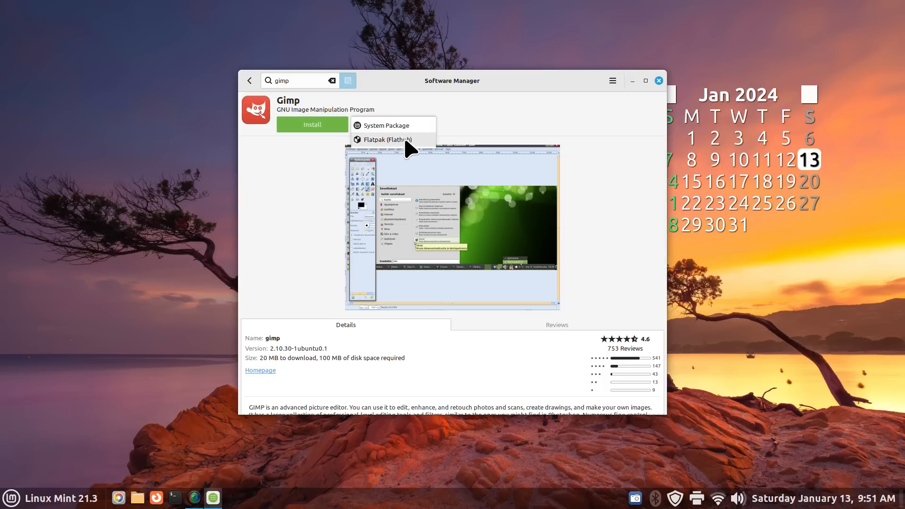
{"action": "left_click", "coordinate": [406, 140]}
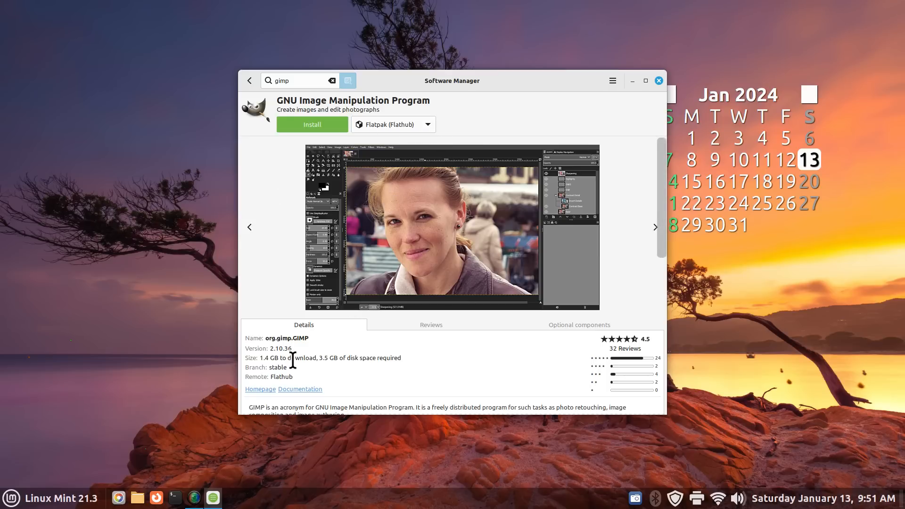
{"action": "left_click", "coordinate": [397, 125]}
{"action": "left_click", "coordinate": [404, 113]}
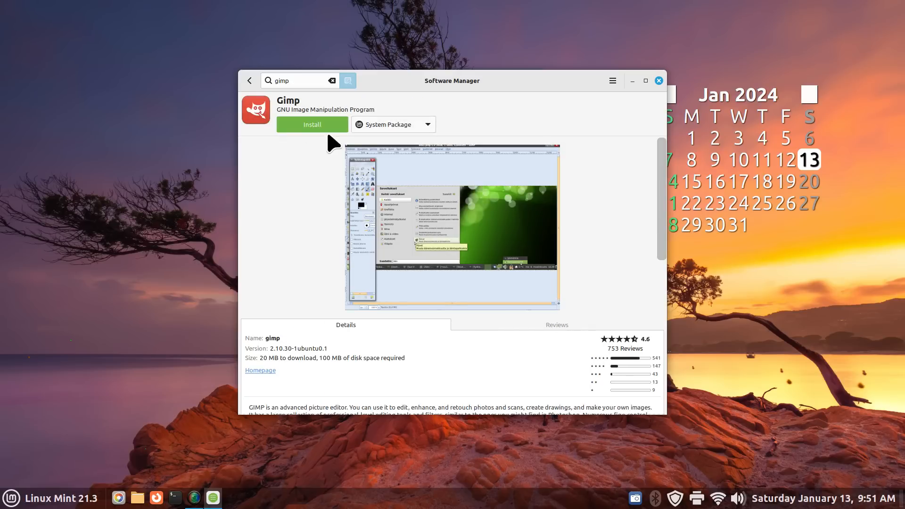
{"action": "left_click", "coordinate": [250, 81]}
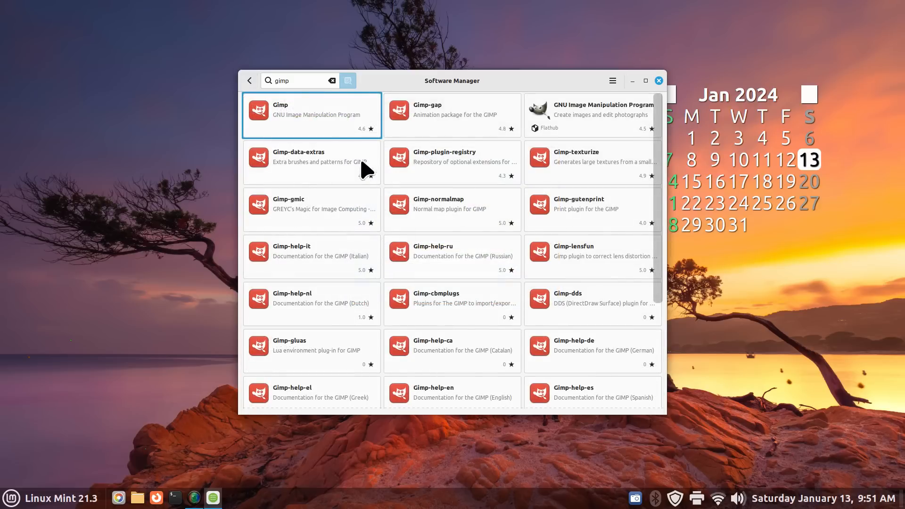
{"action": "left_click", "coordinate": [250, 80]}
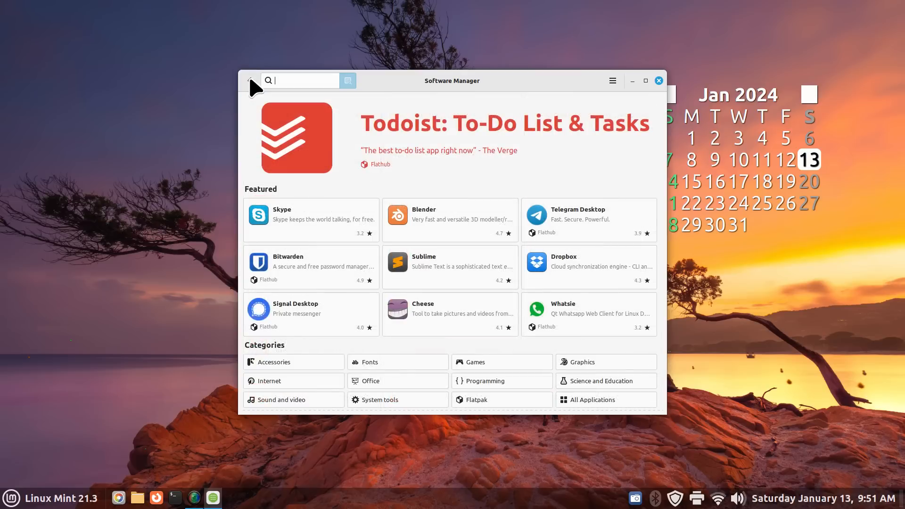
Browse Software Manager's featured and top-rated applications in a maximized window, then restore and close it.
{"action": "left_click_drag", "start_coordinate": [496, 81], "coordinate": [357, 60]}
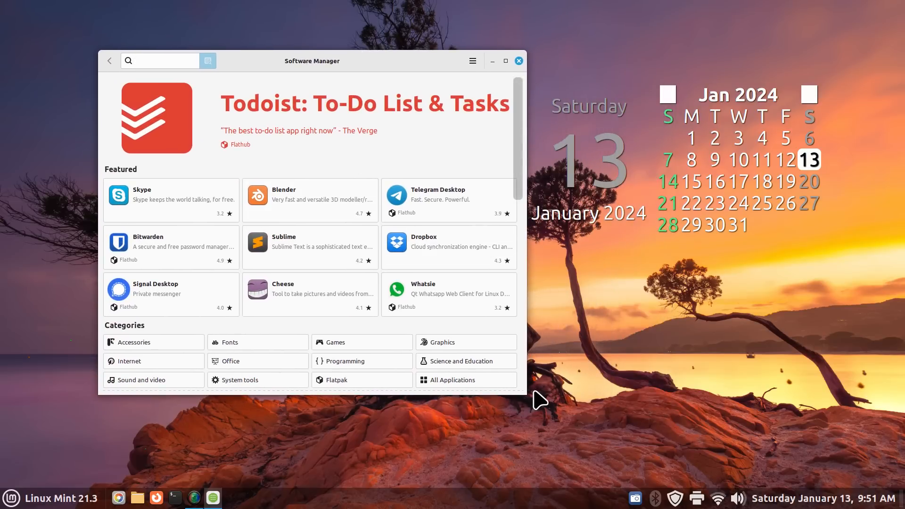
{"action": "double_click", "coordinate": [428, 58]}
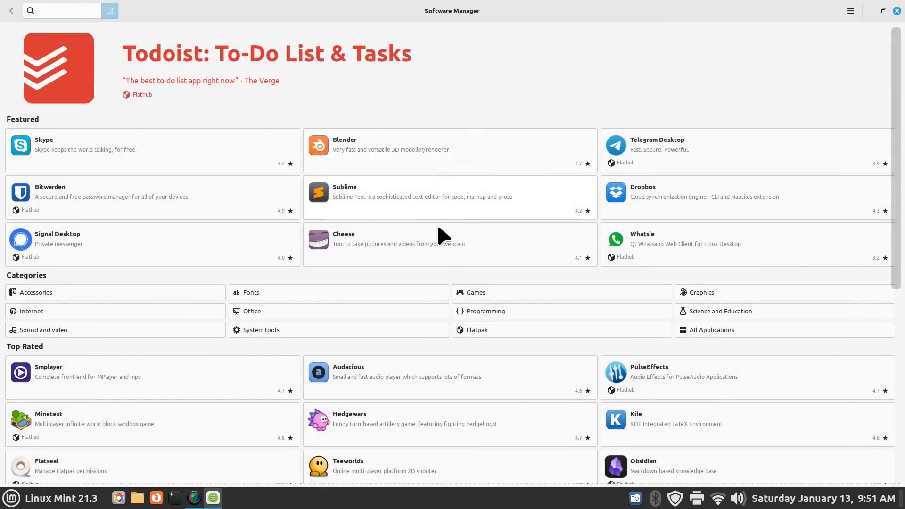
{"action": "scroll", "coordinate": [461, 238], "scroll_direction": "down", "scroll_amount": 5}
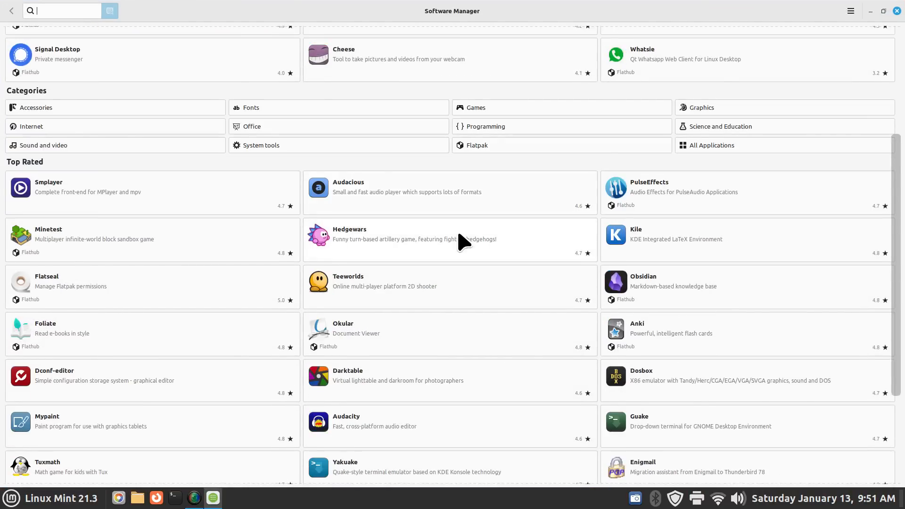
{"action": "scroll", "coordinate": [461, 241], "scroll_direction": "down", "scroll_amount": 4}
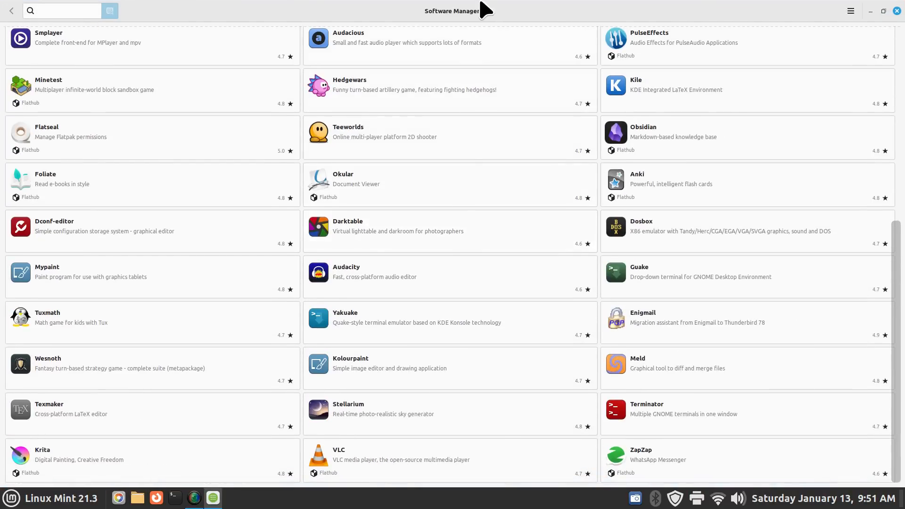
{"action": "double_click", "coordinate": [497, 15]}
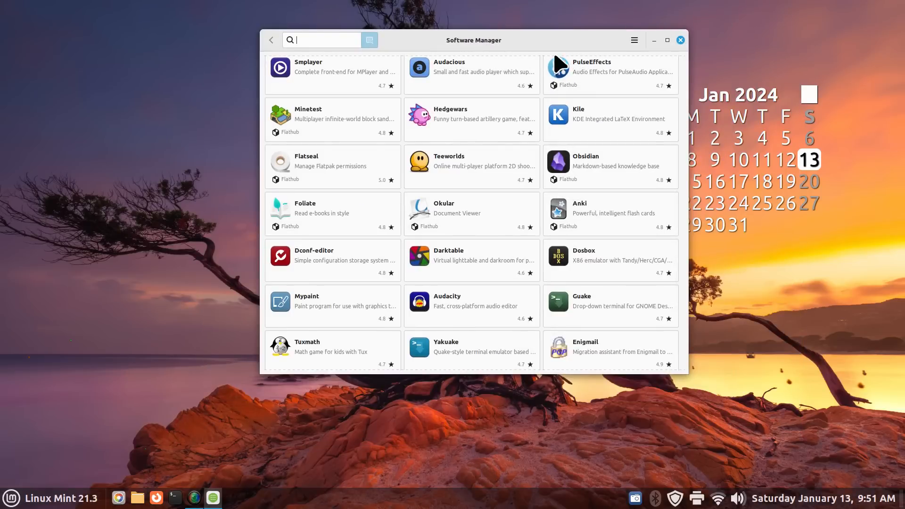
{"action": "left_click", "coordinate": [680, 41]}
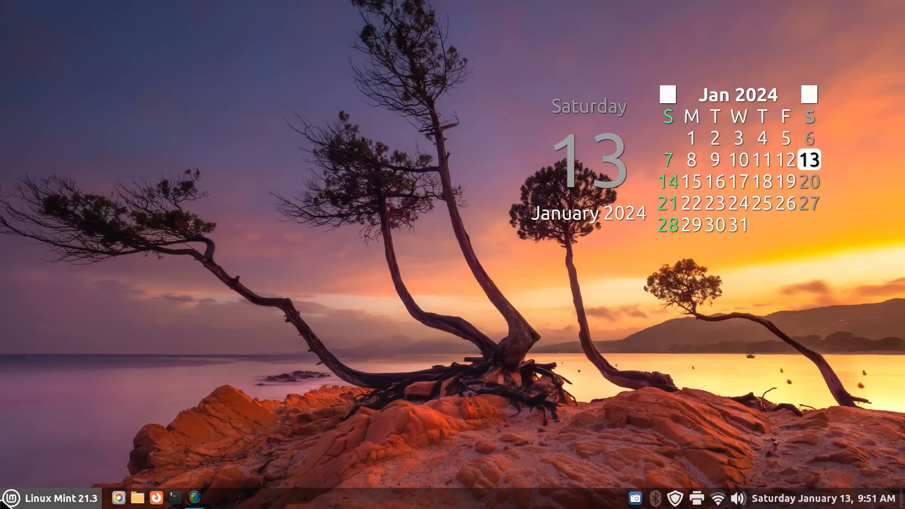
Open System Settings, view the Virginia images under Backgrounds, and check the desktop's context menu for the background option.
{"action": "left_click", "coordinate": [12, 498]}
{"action": "mouse_move", "coordinate": [103, 193]}
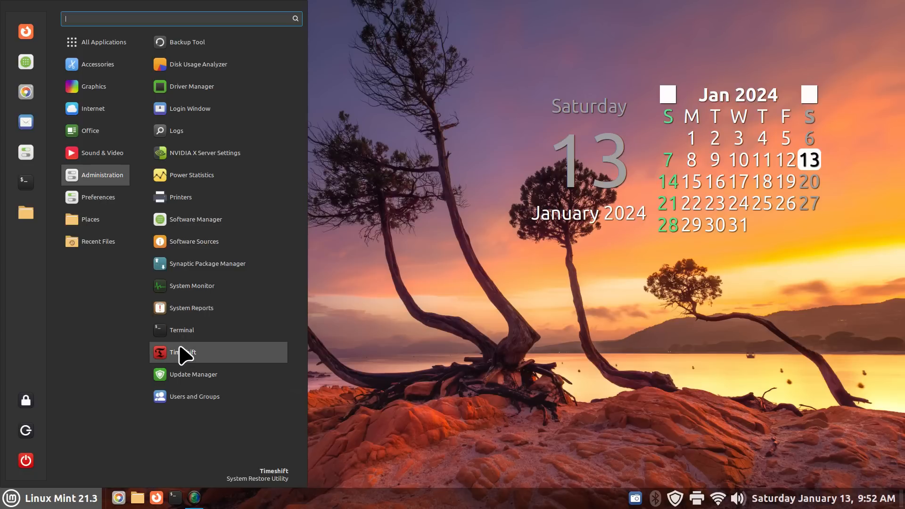
{"action": "left_click", "coordinate": [27, 153]}
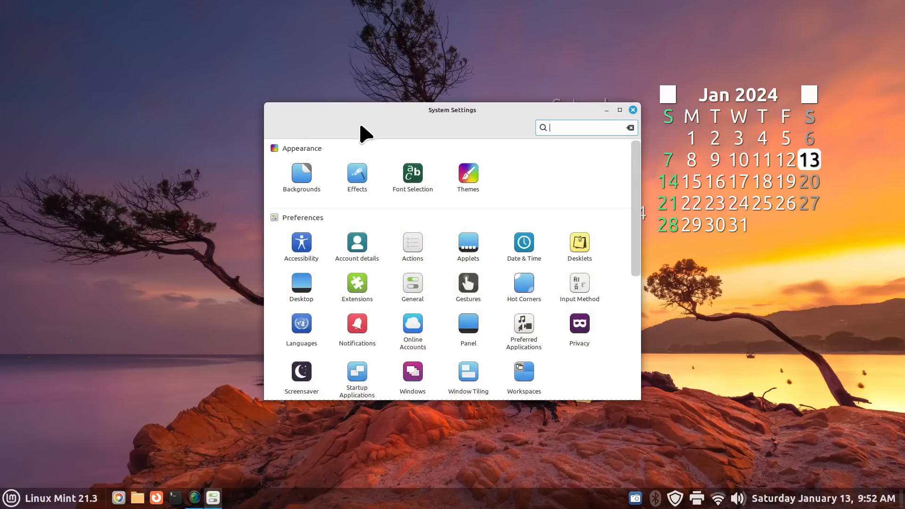
{"action": "left_click_drag", "start_coordinate": [368, 115], "coordinate": [290, 52]}
{"action": "left_click", "coordinate": [224, 113]}
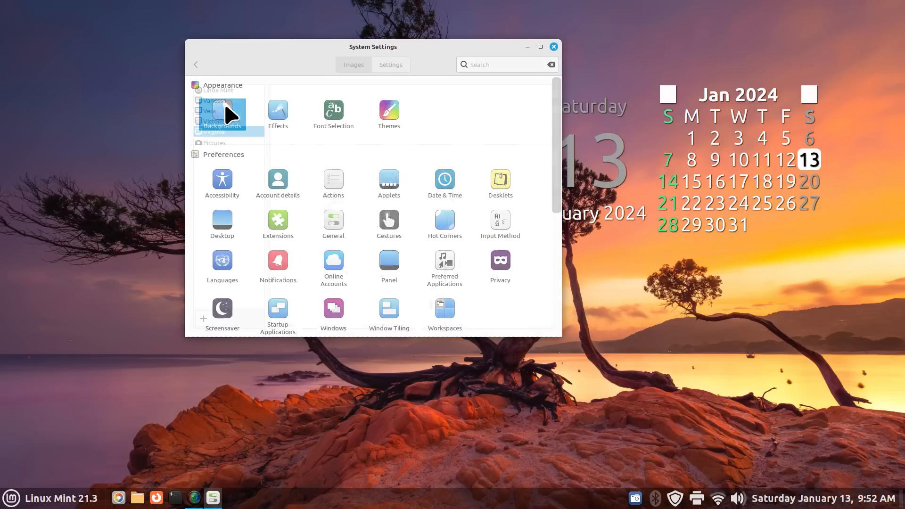
{"action": "right_click", "coordinate": [99, 114]}
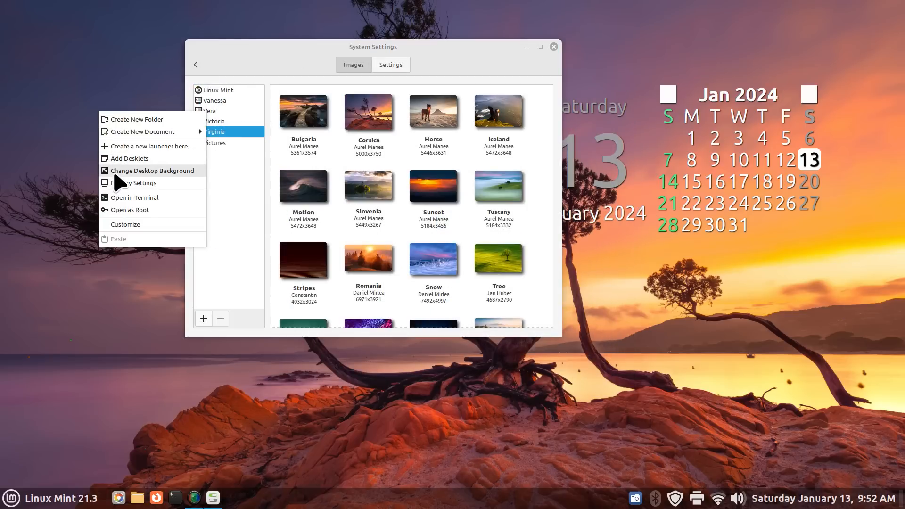
{"action": "left_click", "coordinate": [299, 48]}
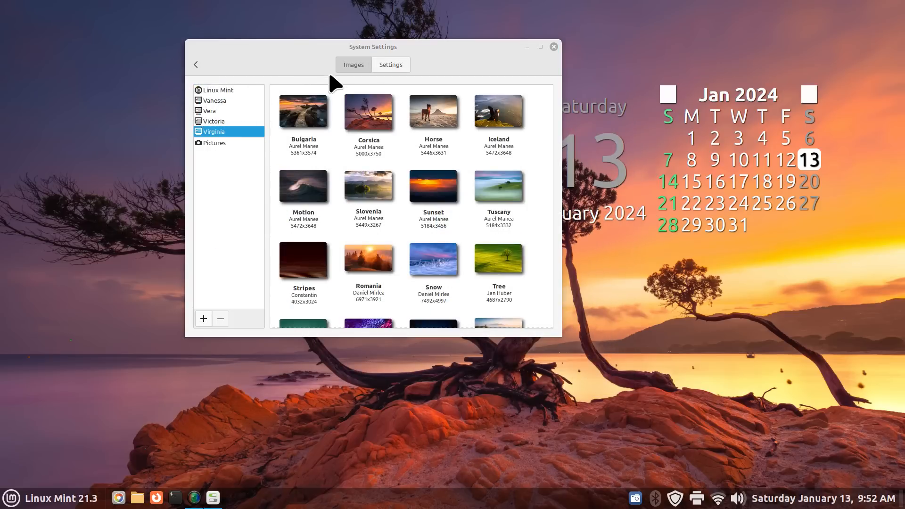
Review the desktop and window Effects settings and the Font Selection settings.
{"action": "left_click", "coordinate": [197, 65]}
{"action": "left_click", "coordinate": [286, 114]}
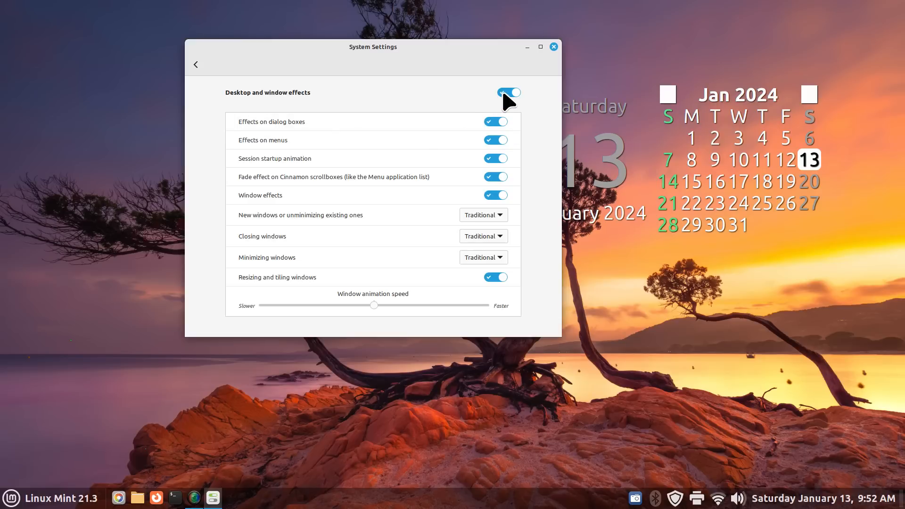
{"action": "left_click", "coordinate": [197, 65]}
{"action": "left_click", "coordinate": [333, 113]}
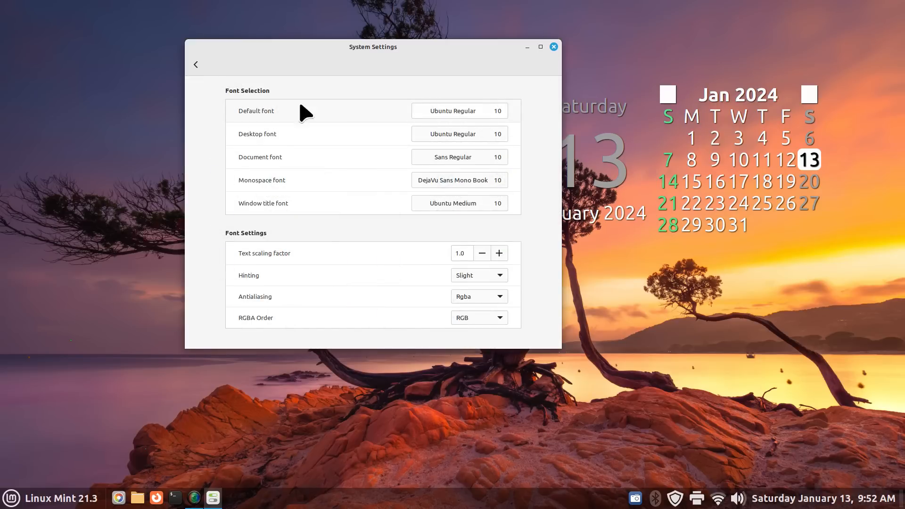
Open the advanced Themes settings and look through the available Applications and Desktop themes without changing them.
{"action": "left_click", "coordinate": [196, 65]}
{"action": "left_click", "coordinate": [391, 114]}
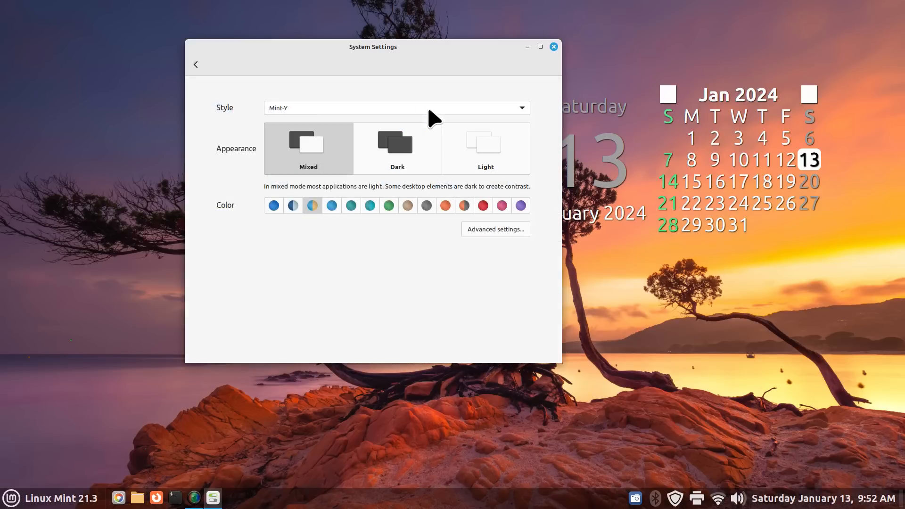
{"action": "left_click", "coordinate": [485, 230]}
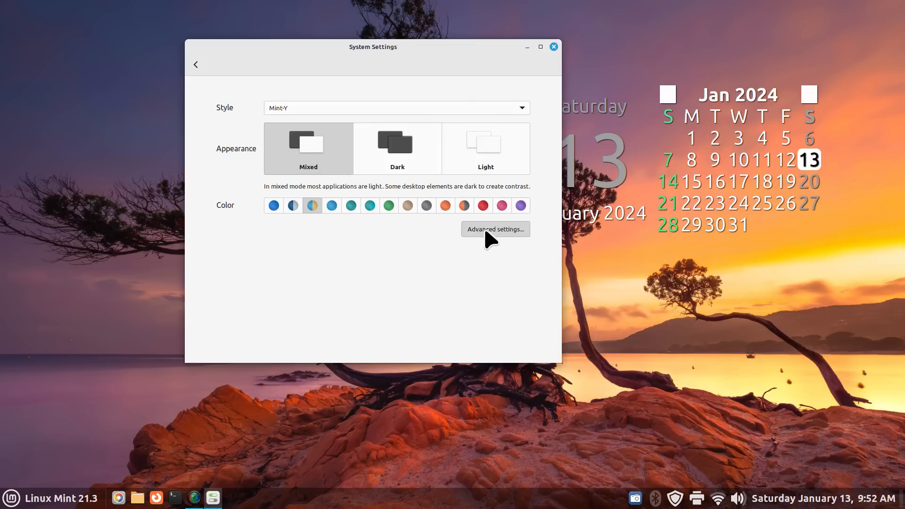
{"action": "left_click", "coordinate": [479, 141]}
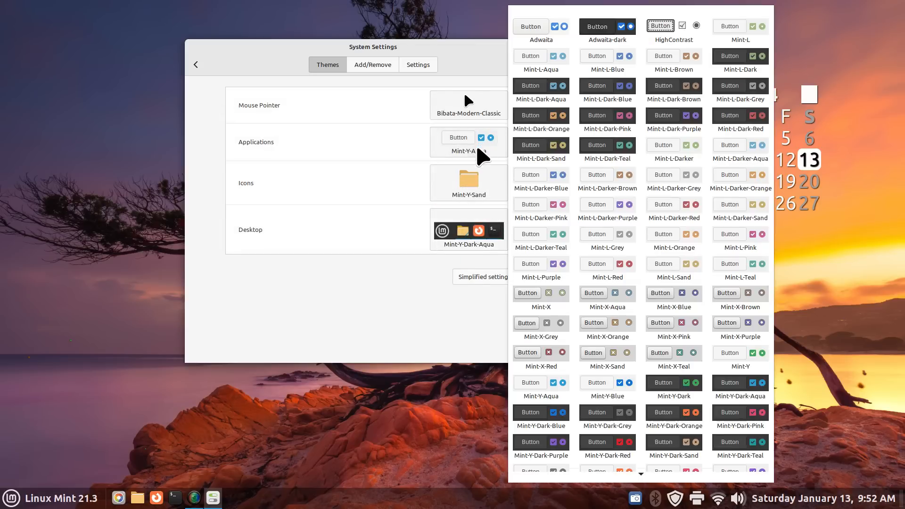
{"action": "left_click", "coordinate": [466, 175]}
{"action": "left_click", "coordinate": [461, 220]}
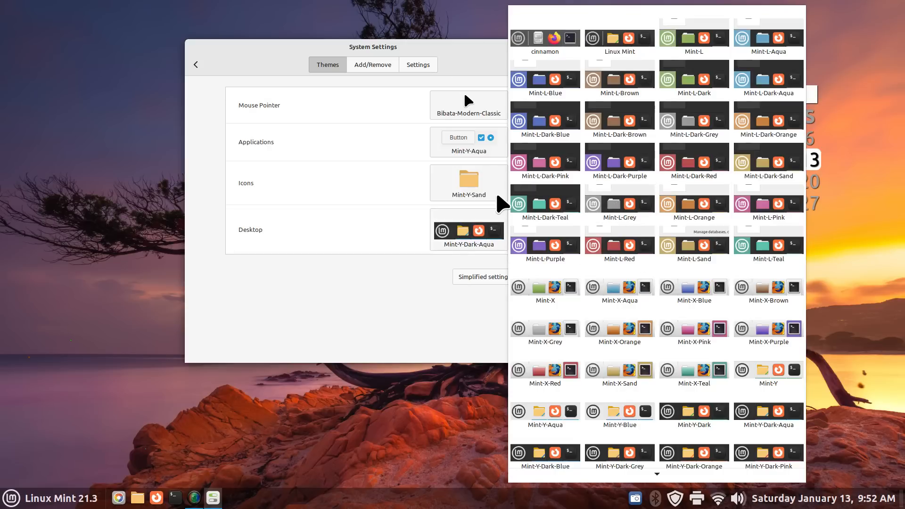
{"action": "left_click", "coordinate": [396, 282]}
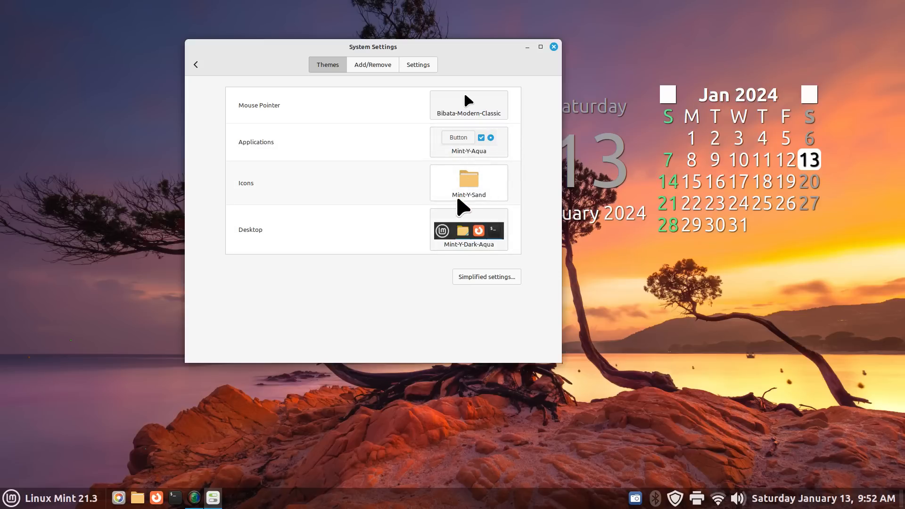
Browse the downloadable themes sorted by popularity, and open the theme settings for miscellaneous options and scrollbar behavior.
{"action": "left_click", "coordinate": [362, 66]}
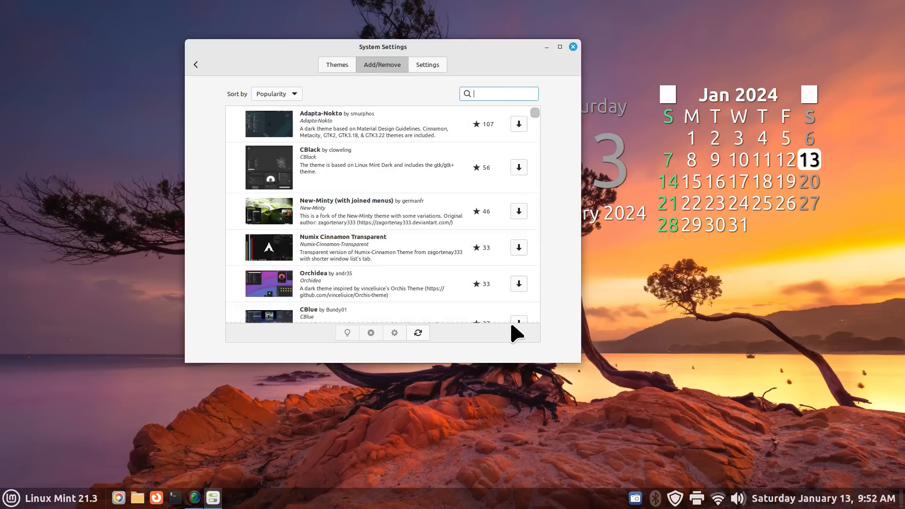
{"action": "left_click_drag", "start_coordinate": [535, 115], "coordinate": [550, 103]}
{"action": "left_click", "coordinate": [430, 66]}
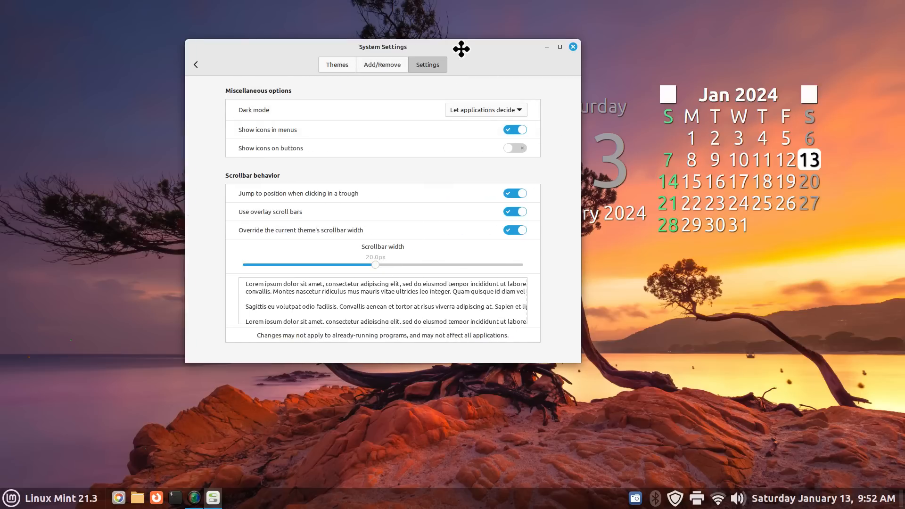
{"action": "left_click_drag", "start_coordinate": [461, 48], "coordinate": [569, 22]}
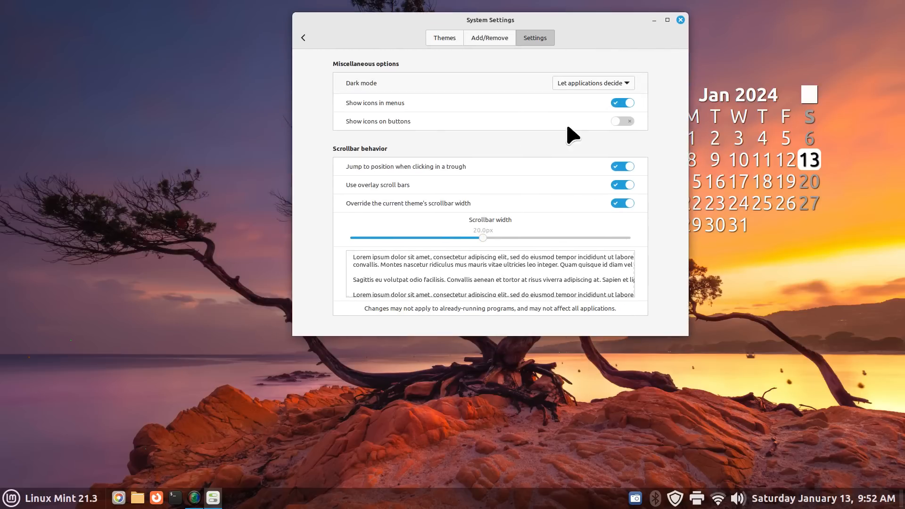
Try turning off the theme's scrollbar width override, and check the scrollbar in the file manager's Pictures folder.
{"action": "left_click", "coordinate": [617, 204]}
{"action": "left_click", "coordinate": [137, 497]}
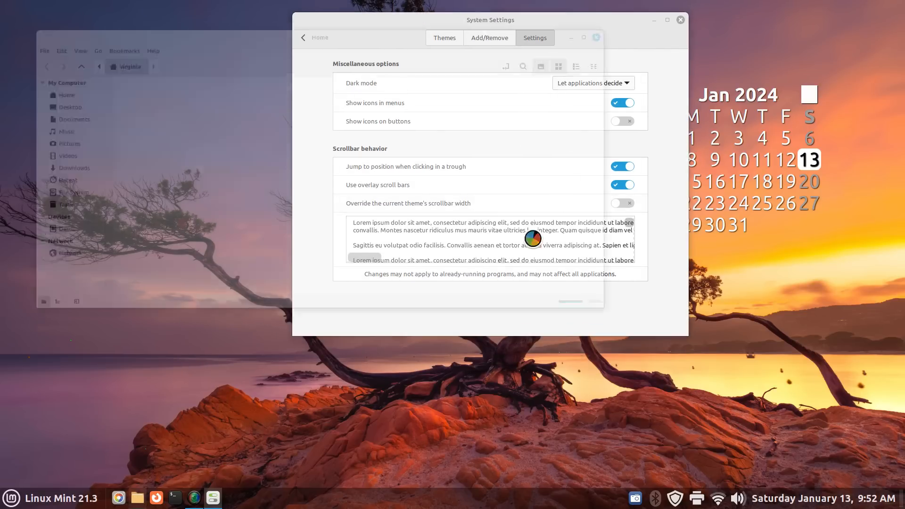
{"action": "double_click", "coordinate": [367, 111]}
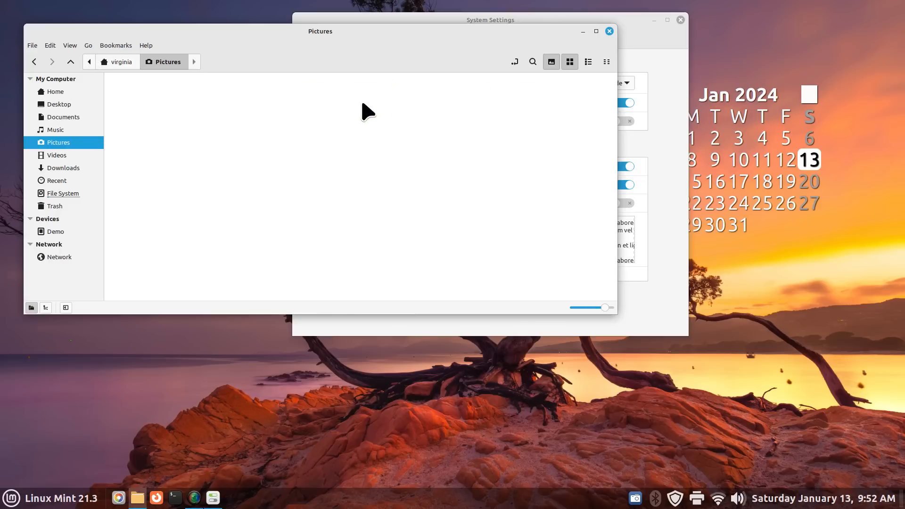
{"action": "left_click_drag", "start_coordinate": [617, 147], "coordinate": [637, 49]}
{"action": "left_click", "coordinate": [610, 31]}
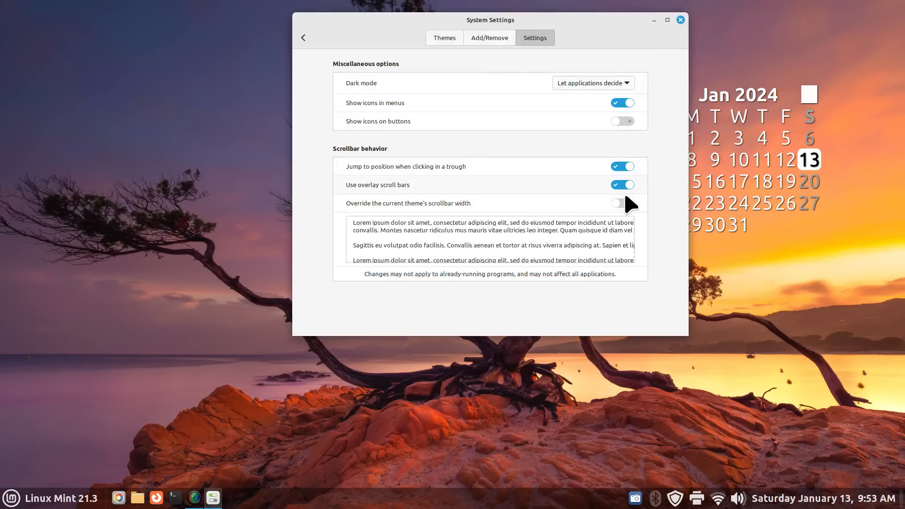
Enable the scrollbar width override at 19 px, and check the scrollbar in the file manager's Pictures folder.
{"action": "left_click", "coordinate": [627, 208]}
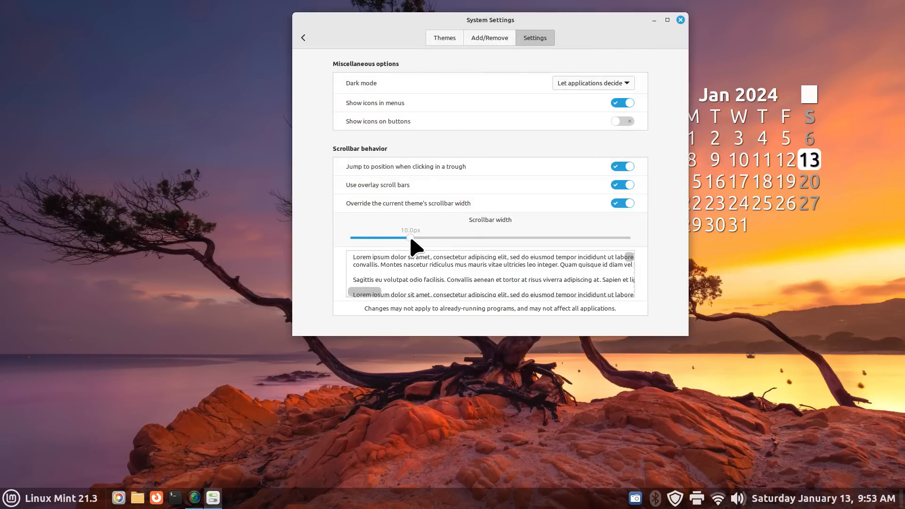
{"action": "left_click_drag", "start_coordinate": [411, 239], "coordinate": [476, 239]}
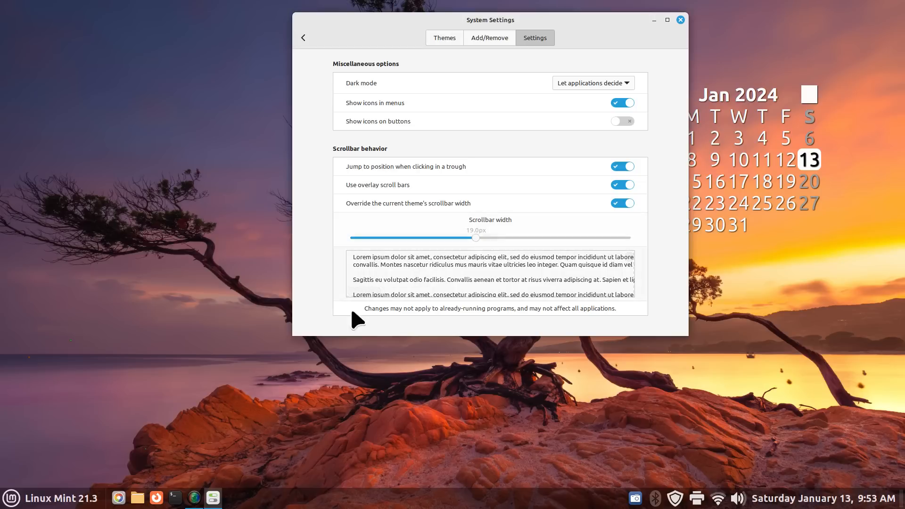
{"action": "left_click", "coordinate": [137, 498]}
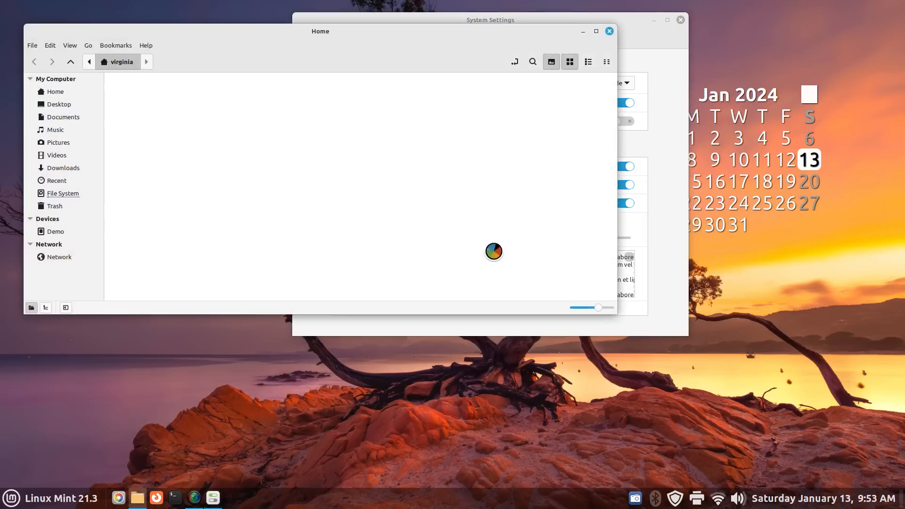
{"action": "double_click", "coordinate": [363, 106]}
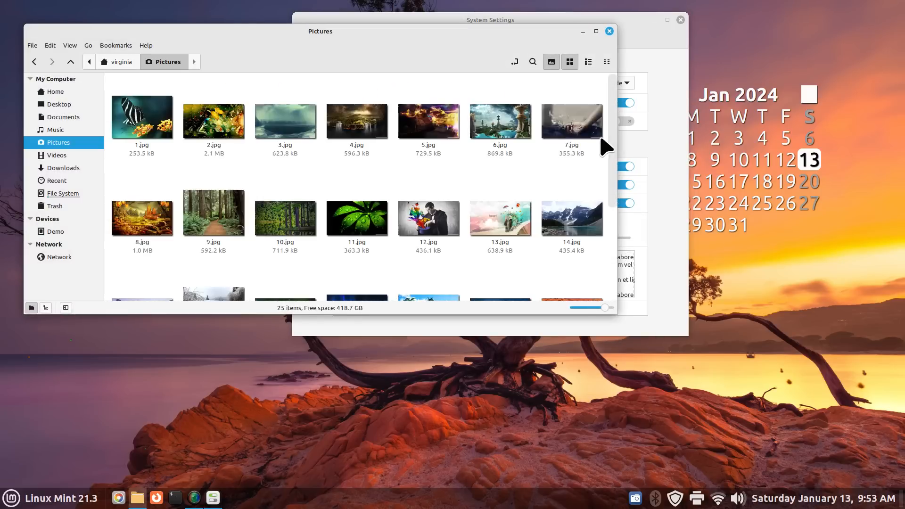
{"action": "scroll", "coordinate": [615, 118], "scroll_direction": "down", "scroll_amount": 3}
{"action": "scroll", "coordinate": [615, 118], "scroll_direction": "up", "scroll_amount": 3}
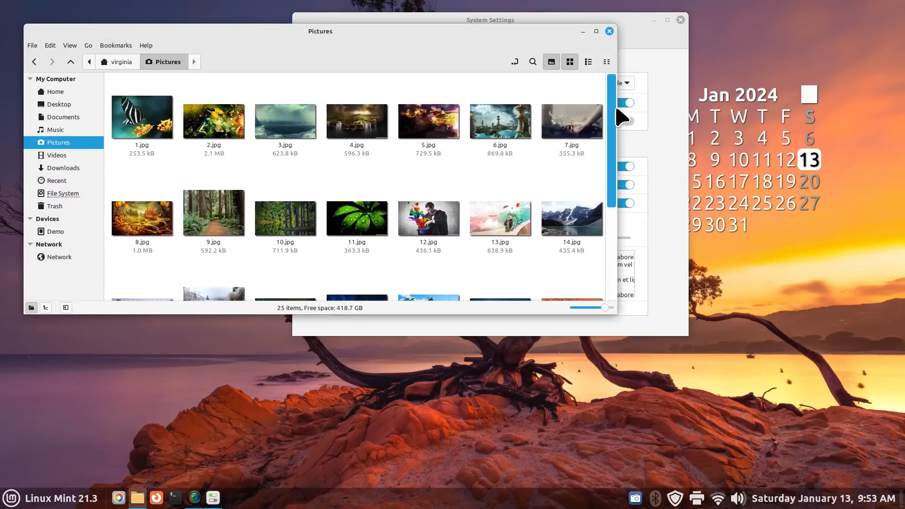
{"action": "left_click", "coordinate": [611, 31]}
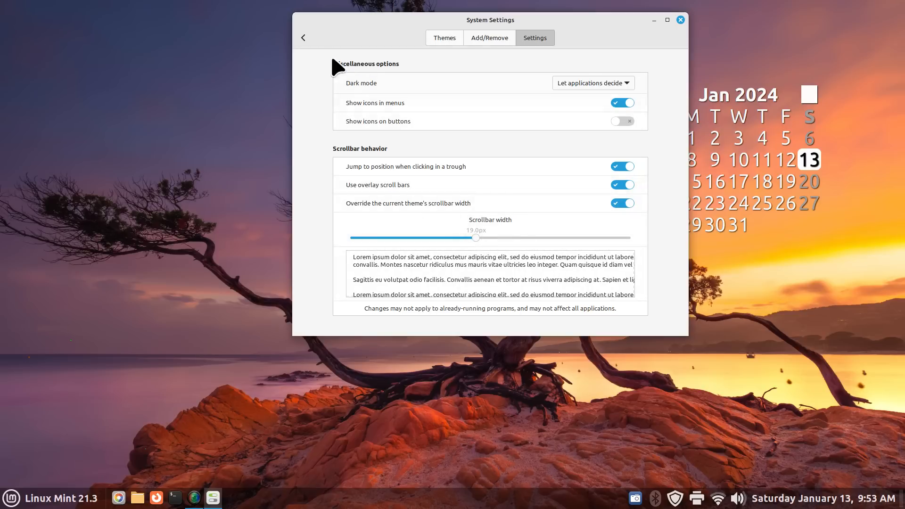
Enable the visual indicator on Caps and Num Lock in the Accessibility keyboard settings.
{"action": "left_click", "coordinate": [304, 38]}
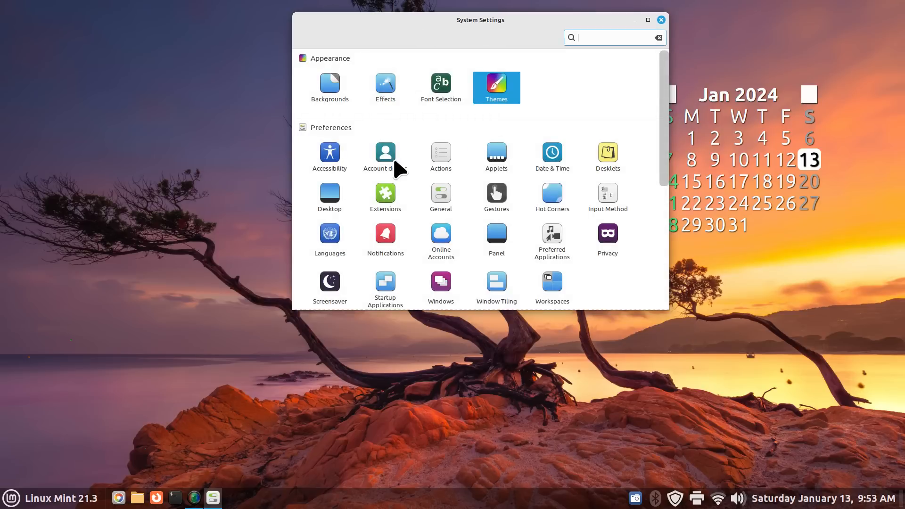
{"action": "left_click", "coordinate": [330, 156]}
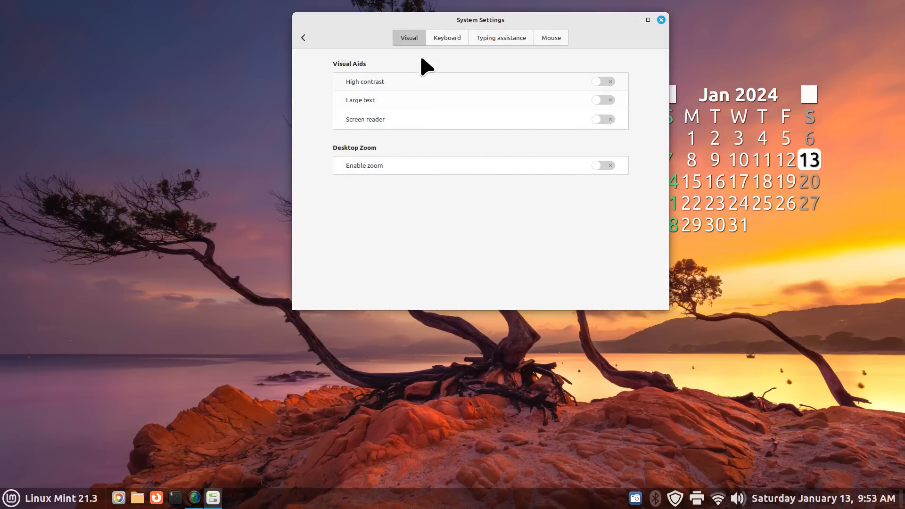
{"action": "left_click", "coordinate": [447, 38]}
{"action": "left_click", "coordinate": [601, 127]}
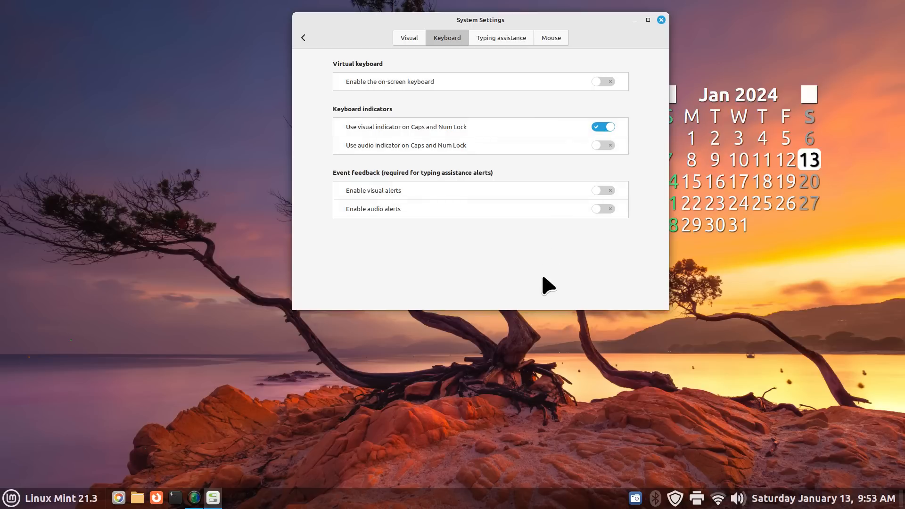
Test the visual indicator by toggling Num Lock and Caps Lock twice each.
{"action": "key", "text": "Num_Lock"}
{"action": "key", "text": "Num_Lock"}
{"action": "key", "text": "Caps_Lock"}
{"action": "key", "text": "Caps_Lock"}
Leave the Accessibility settings and view the Account details page.
{"action": "left_click", "coordinate": [304, 38]}
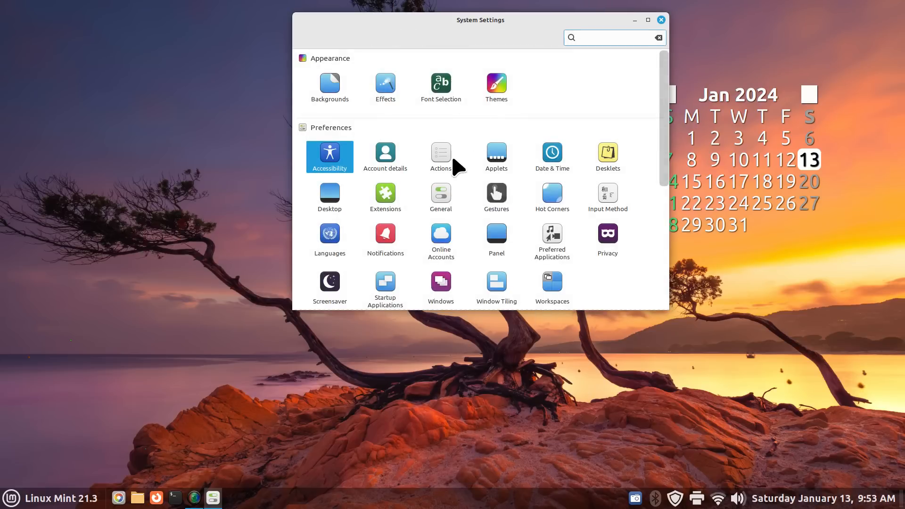
{"action": "left_click", "coordinate": [370, 160]}
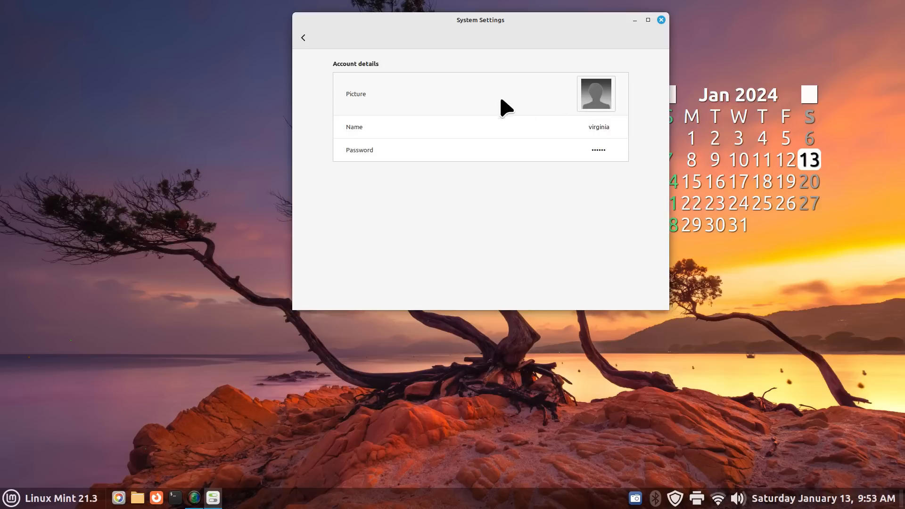
Leave the Account details page and browse the installed and downloadable actions in the Actions settings.
{"action": "left_click", "coordinate": [598, 95]}
{"action": "left_click", "coordinate": [304, 38]}
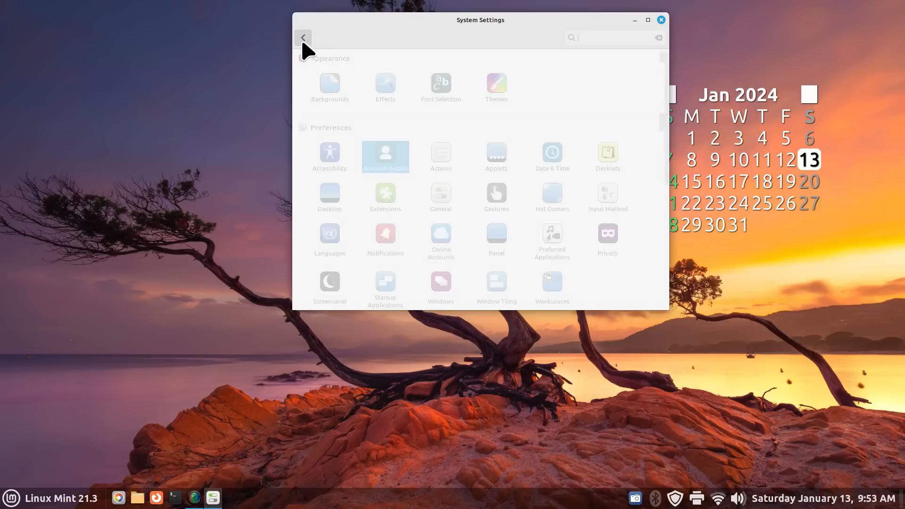
{"action": "left_click", "coordinate": [442, 158]}
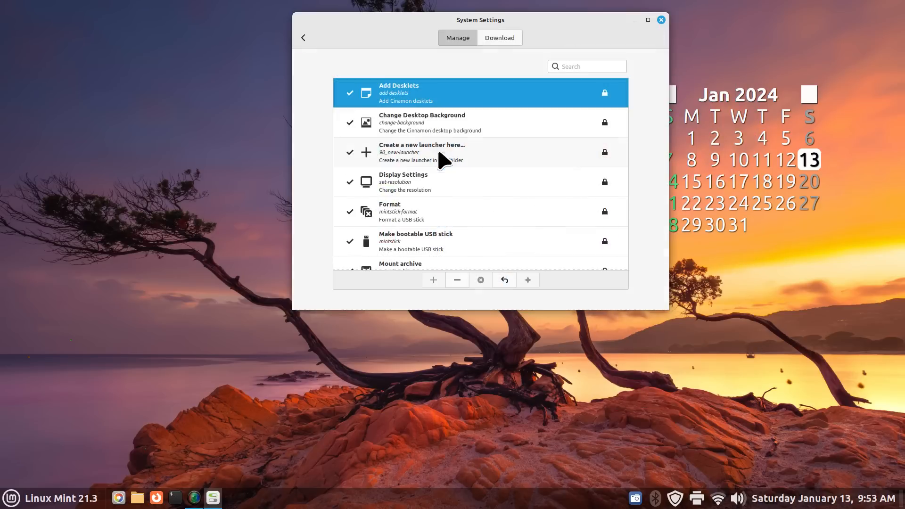
{"action": "scroll", "coordinate": [624, 139], "scroll_direction": "down", "scroll_amount": 2}
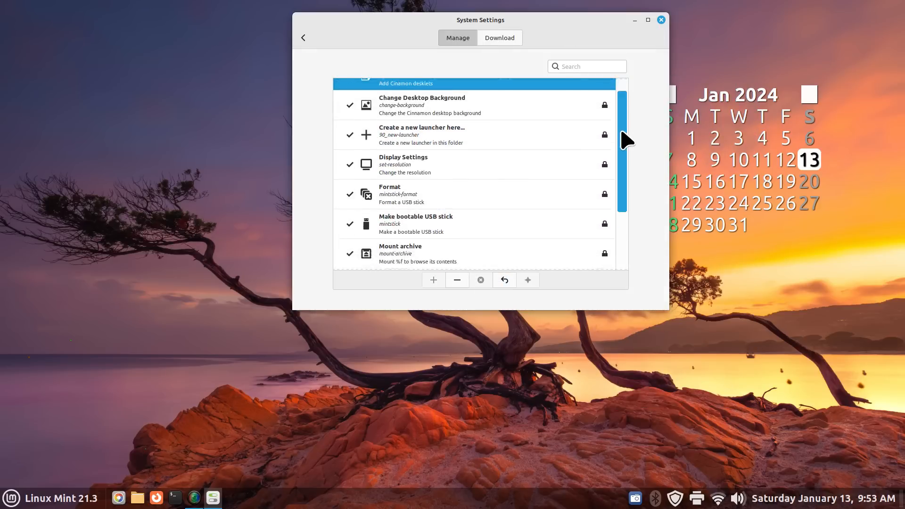
{"action": "left_click_drag", "start_coordinate": [622, 132], "coordinate": [633, 90]}
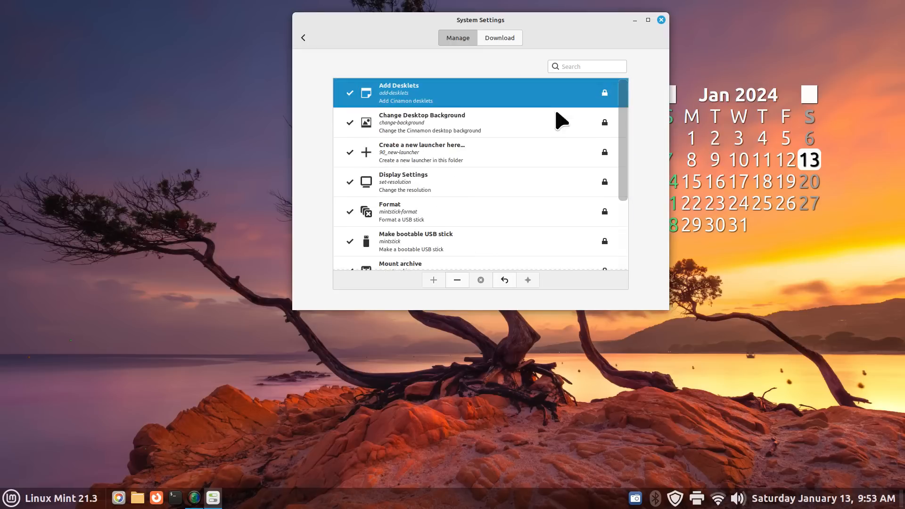
{"action": "left_click", "coordinate": [505, 39]}
{"action": "mouse_move", "coordinate": [627, 112]}
{"action": "left_mouse_down"}
{"action": "mouse_move", "coordinate": [627, 225]}
{"action": "mouse_move", "coordinate": [631, 95]}
{"action": "left_mouse_up"}
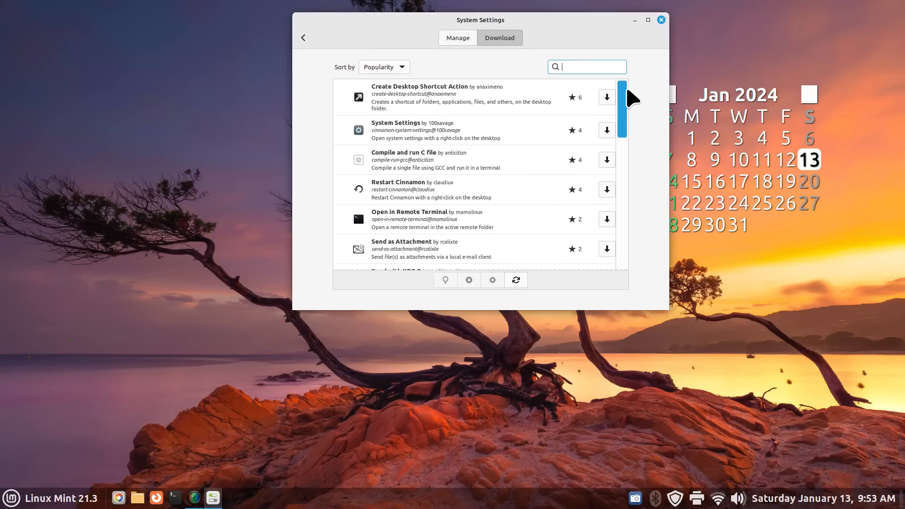
{"action": "left_click", "coordinate": [304, 38]}
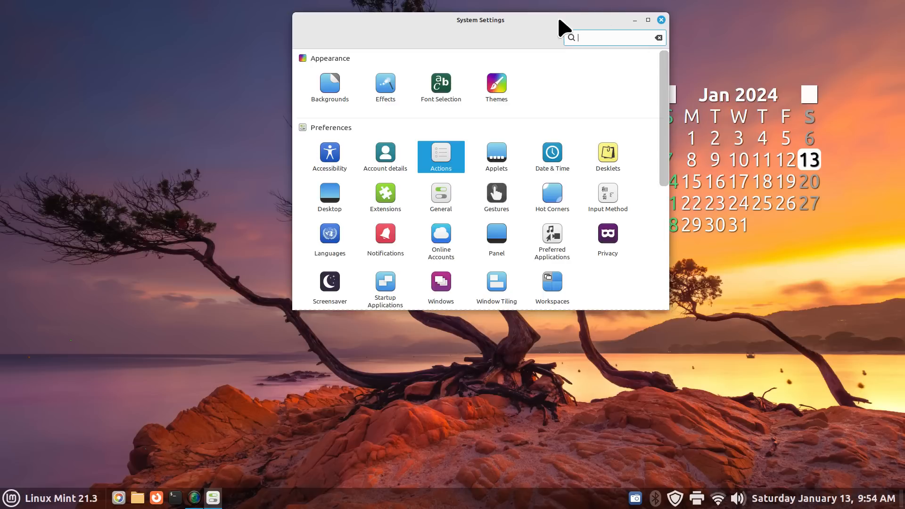
Move the System Settings window aside and view the panel's context menu.
{"action": "left_click_drag", "start_coordinate": [535, 17], "coordinate": [423, 12]}
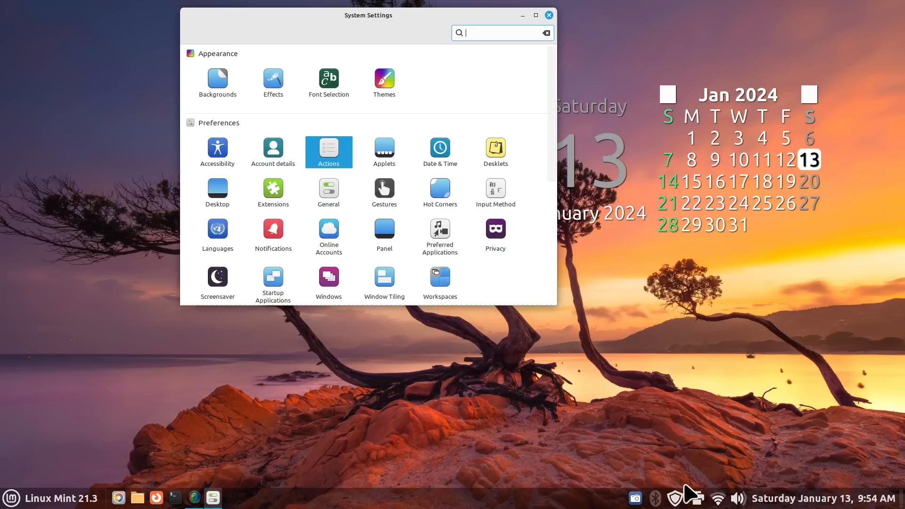
{"action": "right_click", "coordinate": [583, 504]}
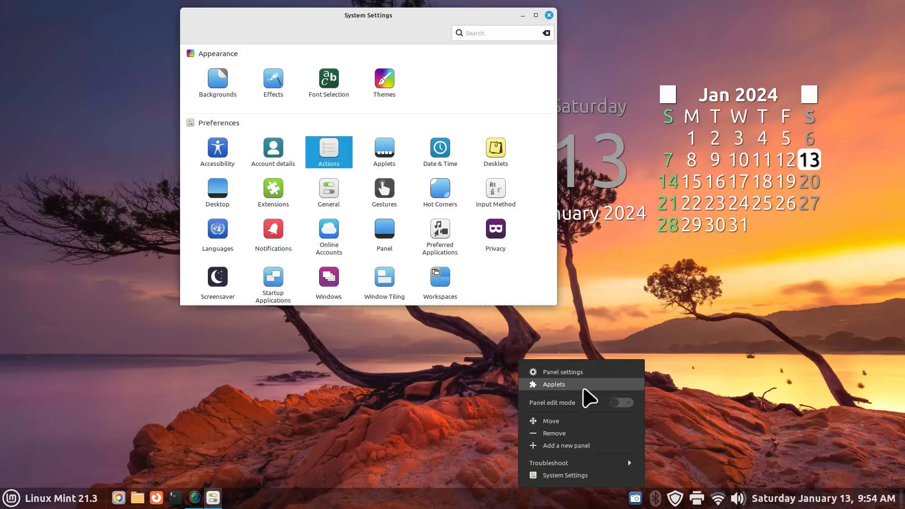
{"action": "left_click", "coordinate": [433, 114]}
In the Transparent panels extension's settings, try the Fully transparent type, switch back to Semi-transparent, and close the settings.
{"action": "left_click", "coordinate": [278, 194]}
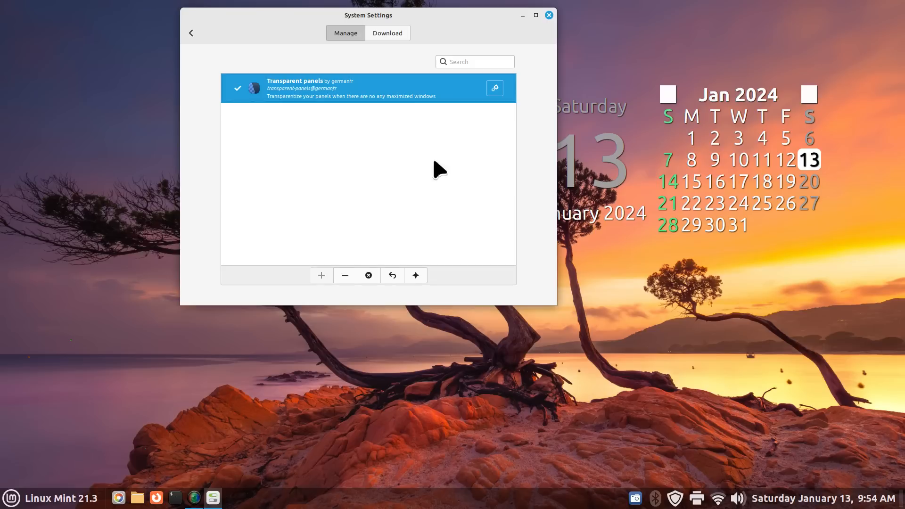
{"action": "left_click", "coordinate": [496, 88]}
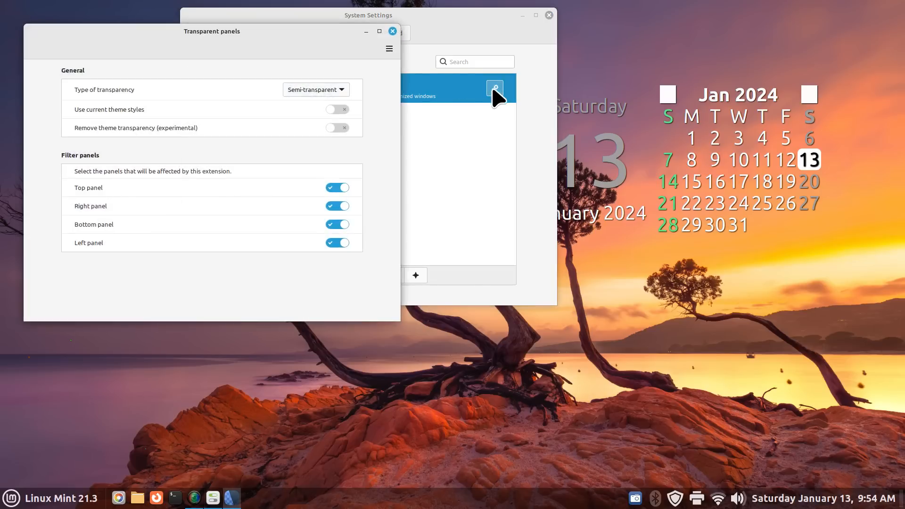
{"action": "left_click", "coordinate": [334, 90]}
{"action": "left_click", "coordinate": [333, 74]}
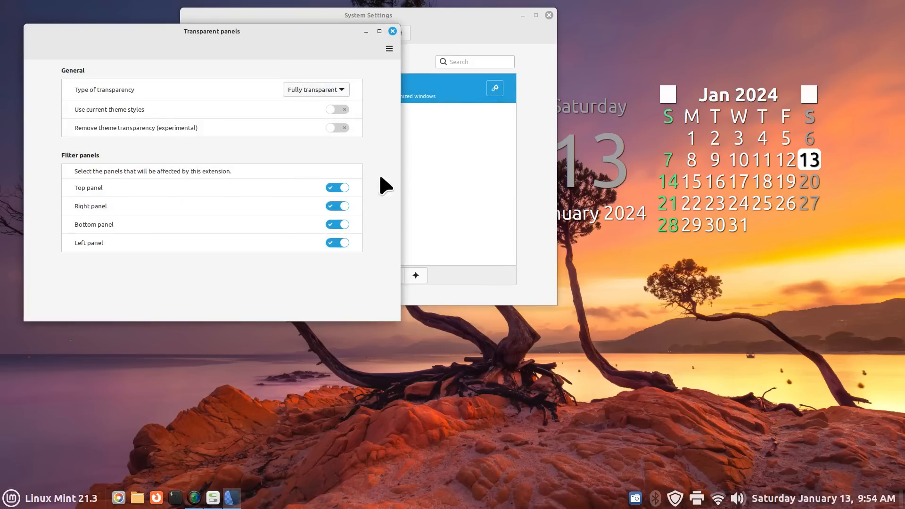
{"action": "left_click", "coordinate": [340, 89]}
{"action": "left_click", "coordinate": [330, 106]}
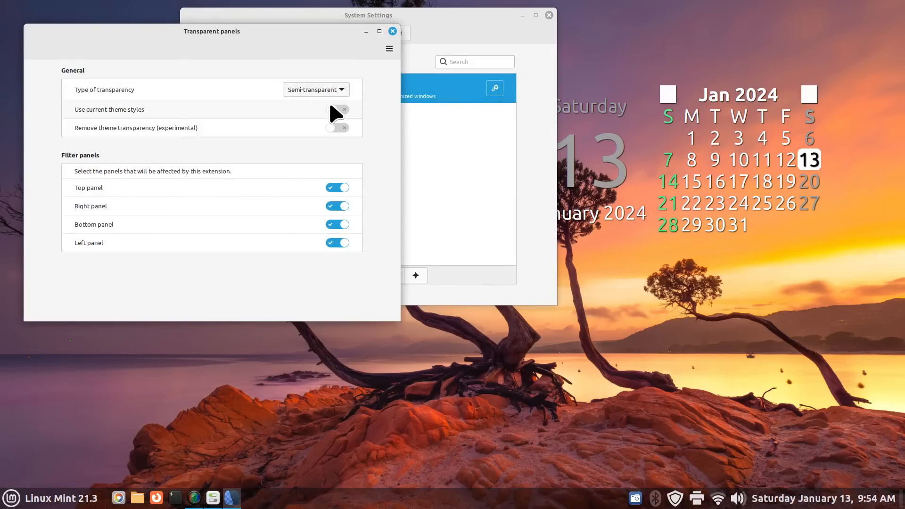
{"action": "left_click", "coordinate": [392, 31]}
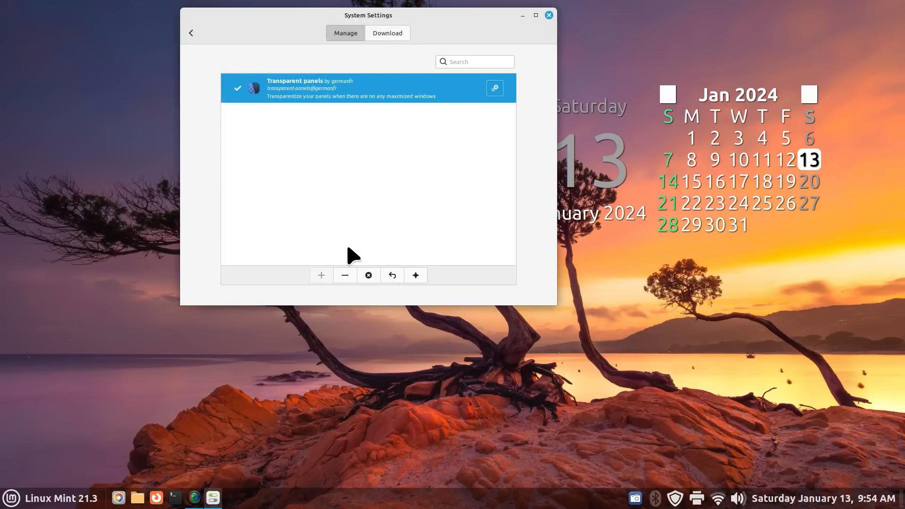
Disable the Transparent panels extension to compare the panel, enable it again, and leave the Extensions page.
{"action": "left_click", "coordinate": [345, 275]}
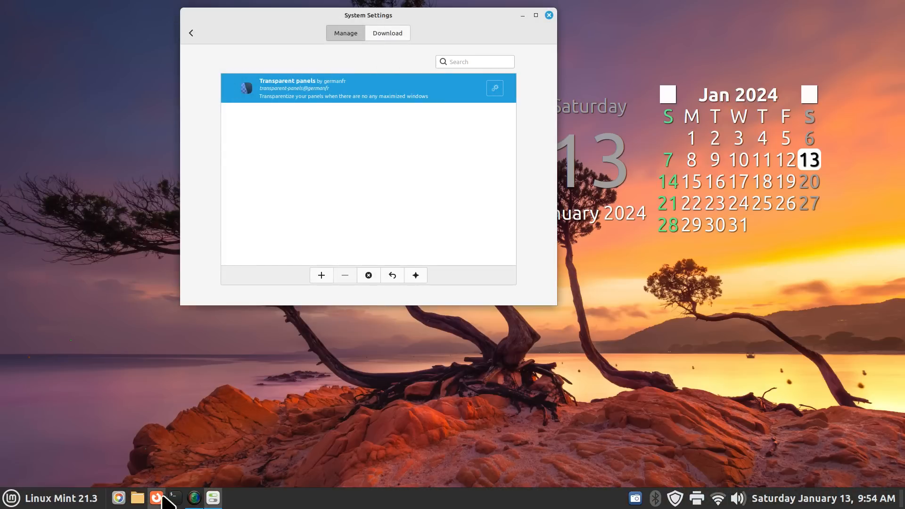
{"action": "left_click", "coordinate": [321, 275]}
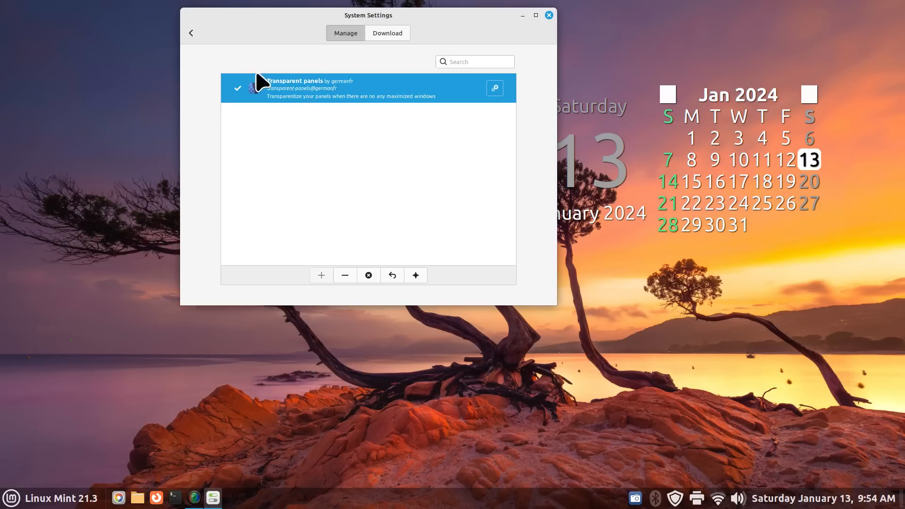
{"action": "left_click", "coordinate": [191, 32]}
In the General settings, turn off the timer when logging out or shutting down, and check the shutdown dialog without confirming it.
{"action": "left_click", "coordinate": [332, 194]}
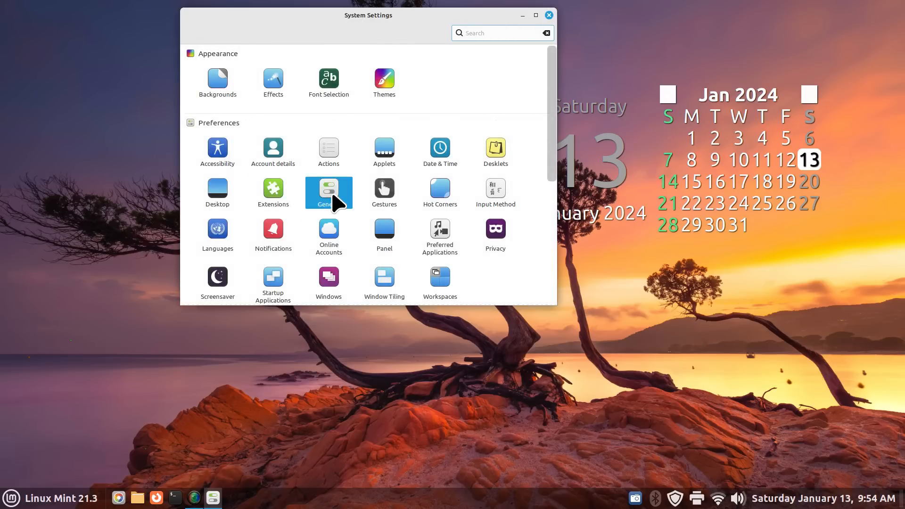
{"action": "left_click", "coordinate": [490, 124]}
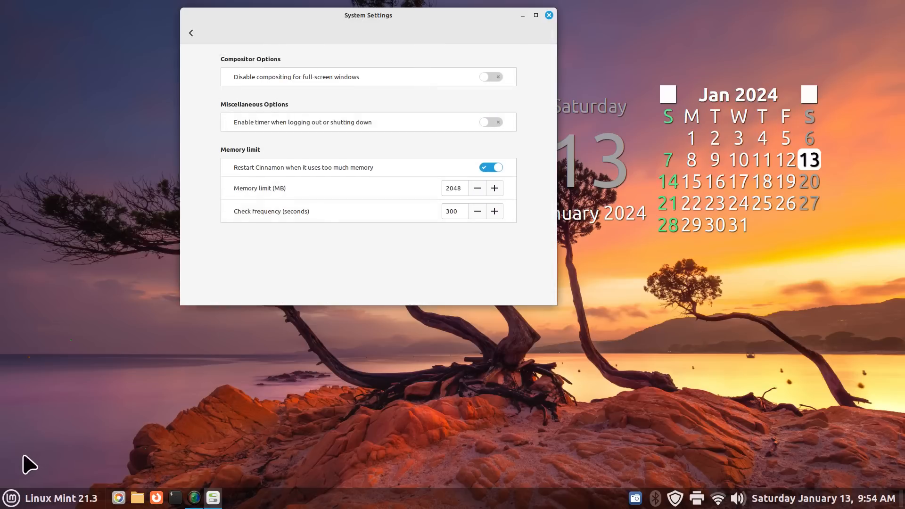
{"action": "left_click", "coordinate": [28, 497]}
{"action": "left_click", "coordinate": [25, 460]}
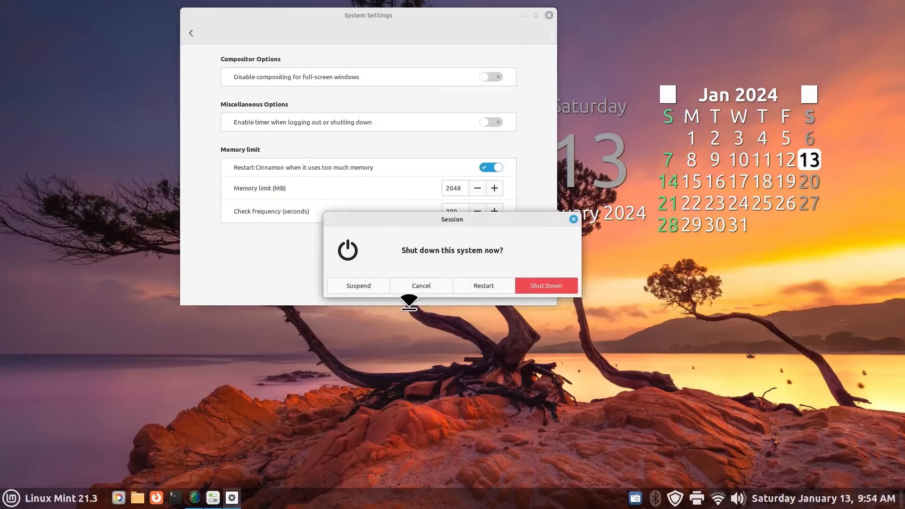
{"action": "left_click_drag", "start_coordinate": [523, 226], "coordinate": [457, 353]}
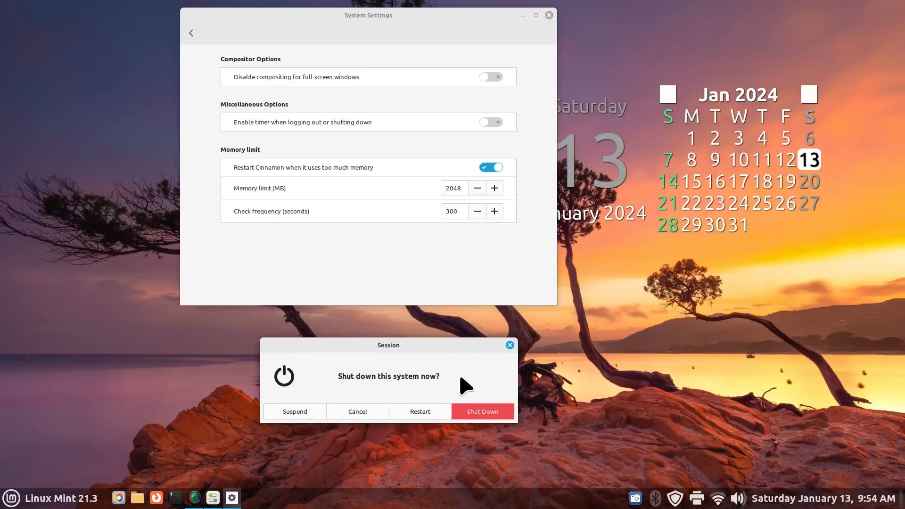
{"action": "left_click", "coordinate": [510, 346]}
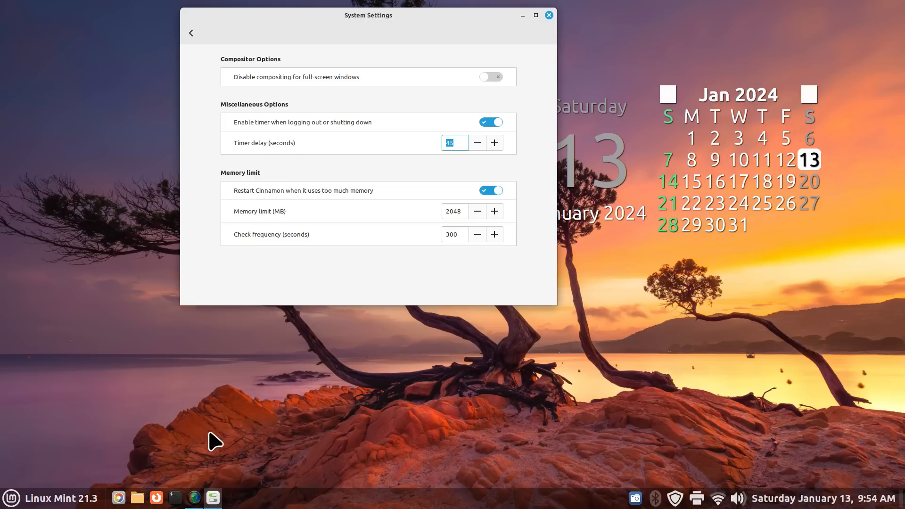
Check the shutdown dialog with the 45-second timer enabled, cancel it, and leave the General settings.
{"action": "left_click", "coordinate": [10, 499]}
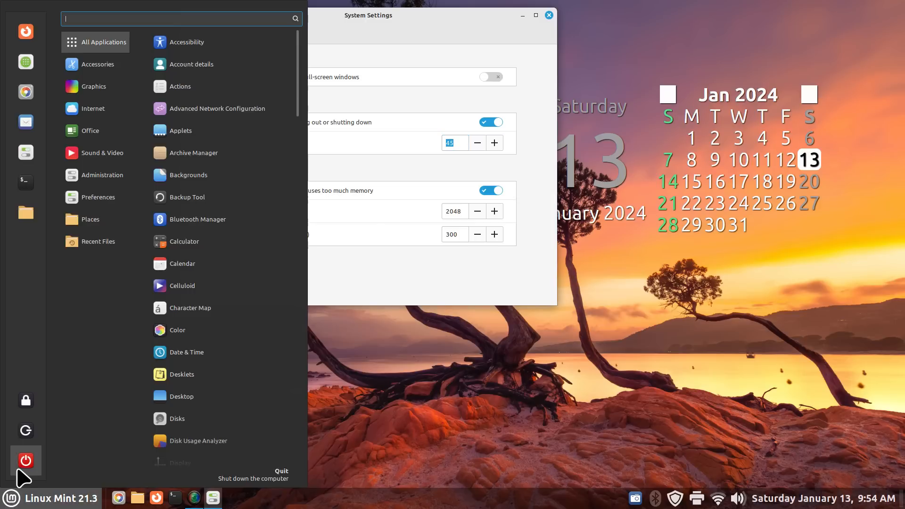
{"action": "left_click", "coordinate": [24, 461]}
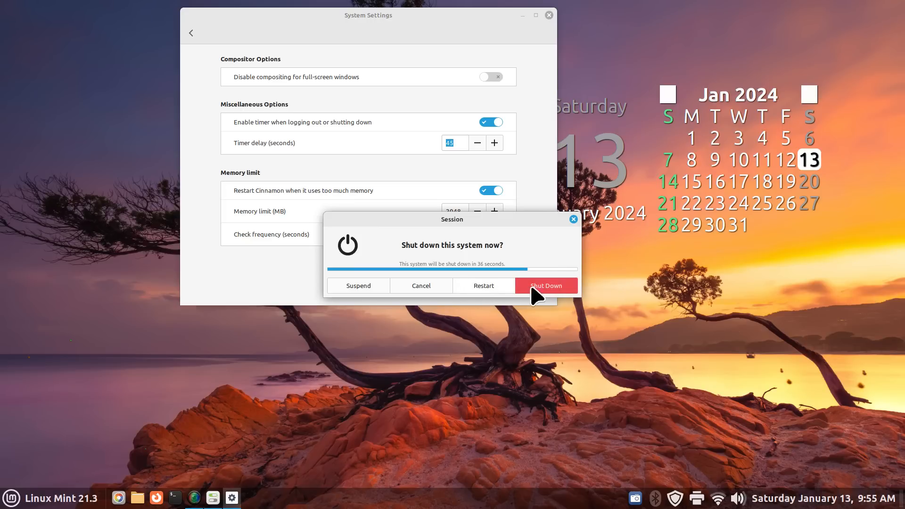
{"action": "left_click", "coordinate": [574, 219]}
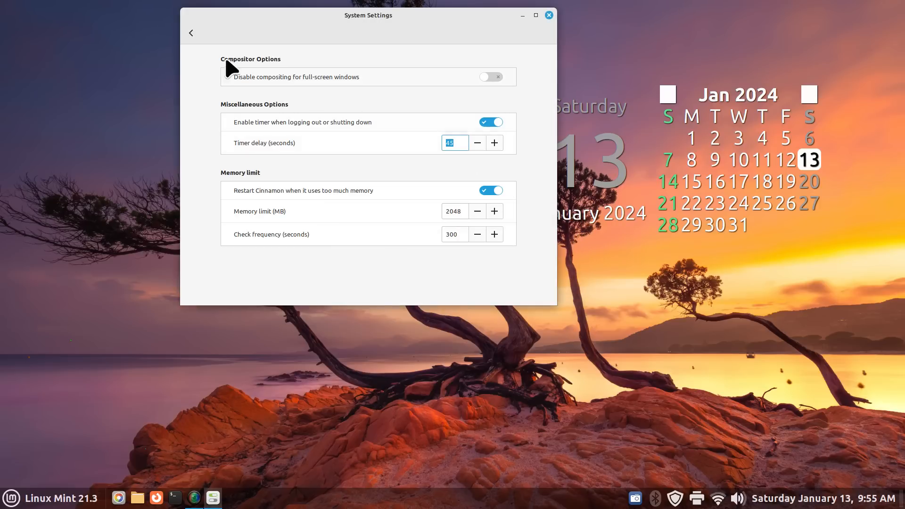
{"action": "left_click", "coordinate": [190, 33]}
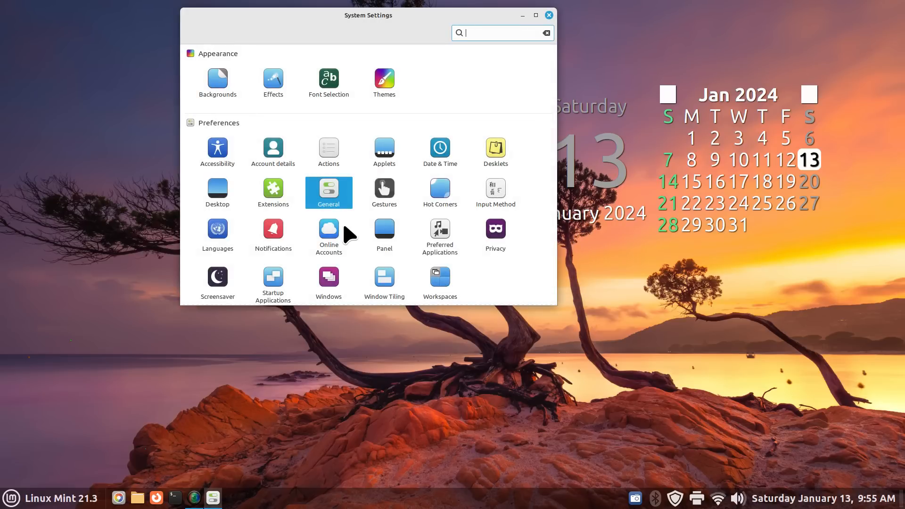
Enable Gestures to view the Swipe page and the gesture settings, and disable them again.
{"action": "left_click", "coordinate": [383, 188]}
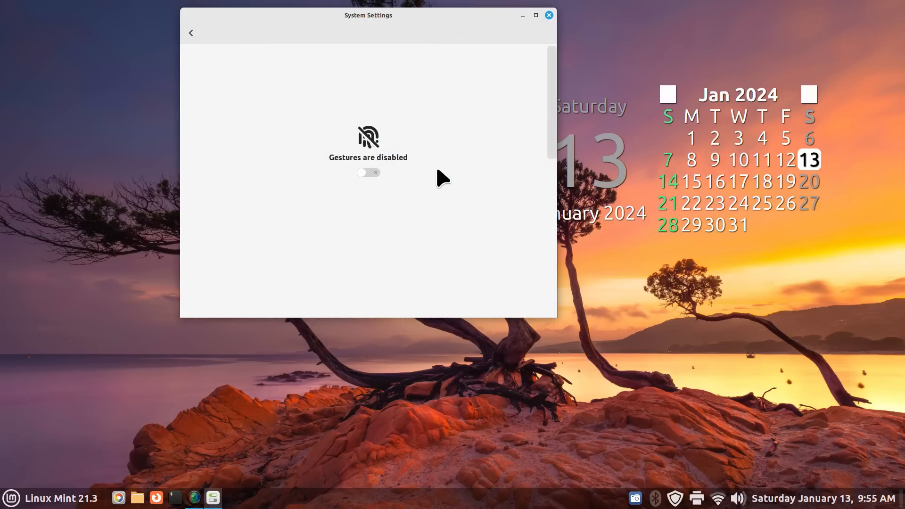
{"action": "left_click", "coordinate": [373, 173]}
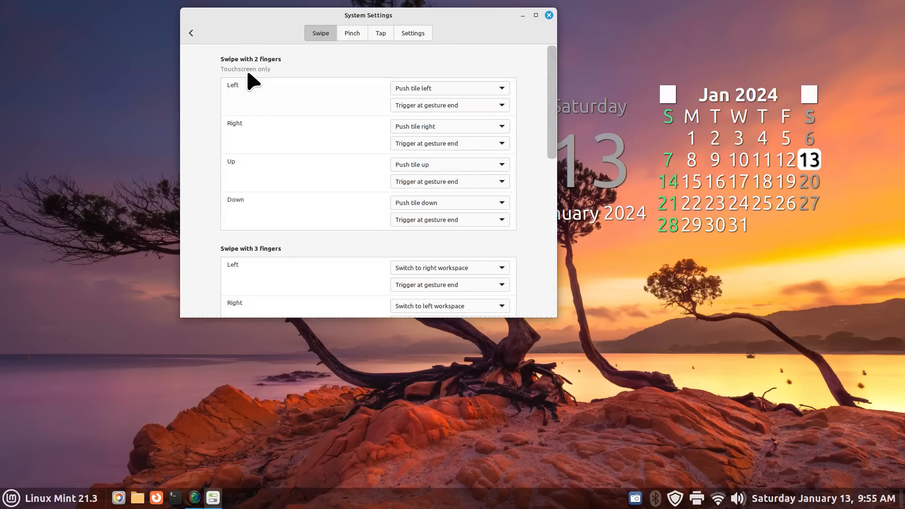
{"action": "left_click", "coordinate": [413, 33]}
{"action": "left_click", "coordinate": [488, 77]}
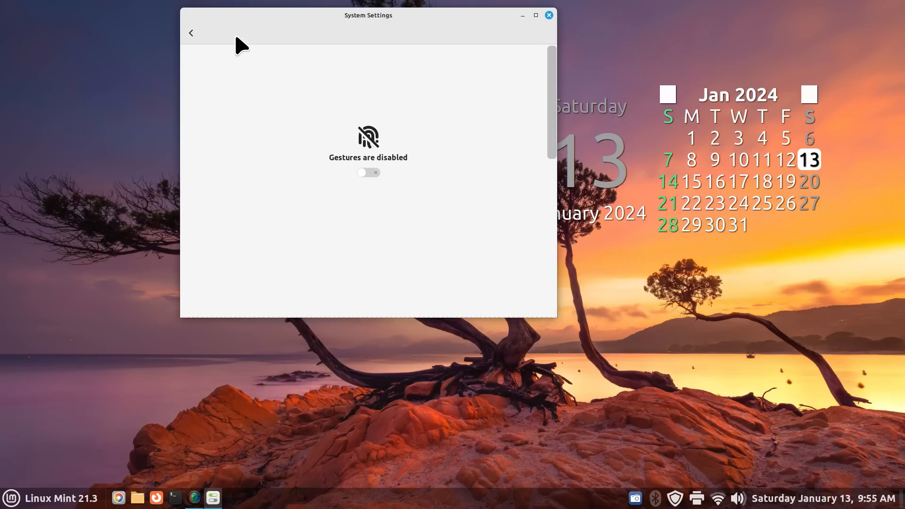
{"action": "left_click", "coordinate": [191, 33]}
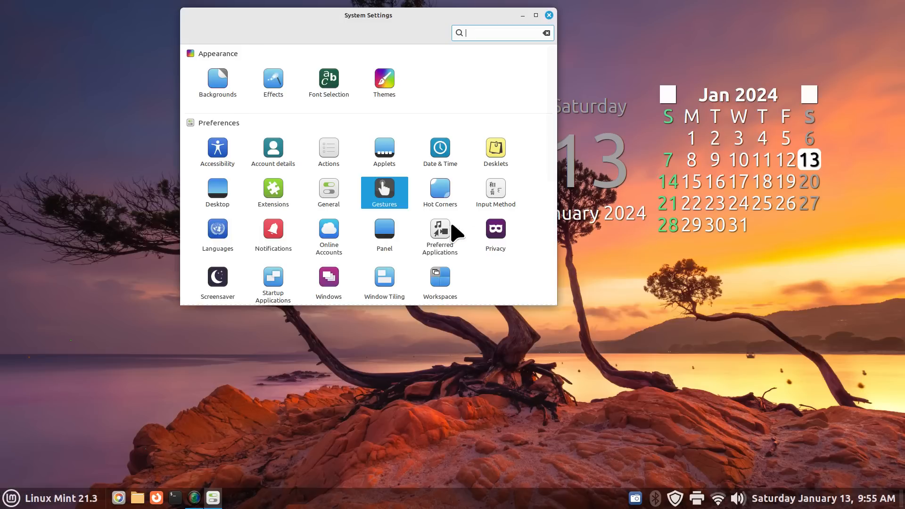
View the Input Method, Languages, and Notifications settings in turn, closing each one.
{"action": "left_click", "coordinate": [494, 189]}
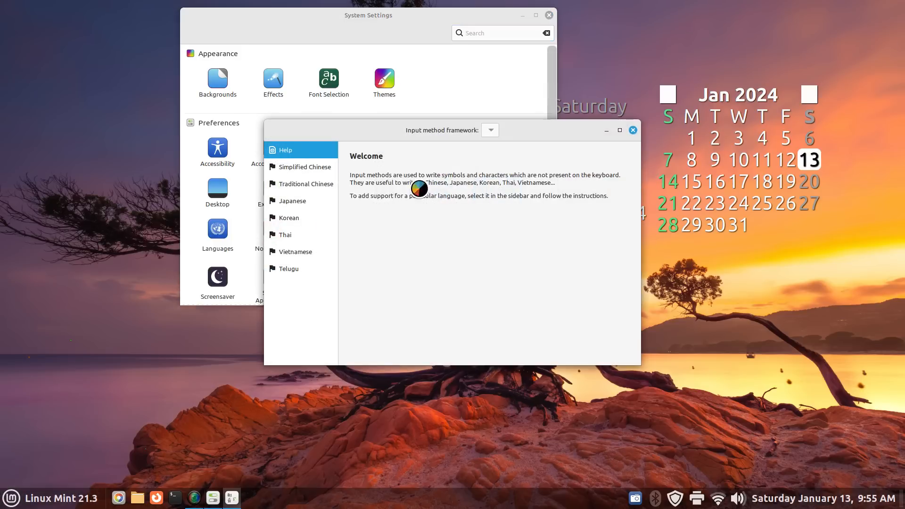
{"action": "left_click", "coordinate": [634, 130]}
{"action": "left_click", "coordinate": [216, 229]}
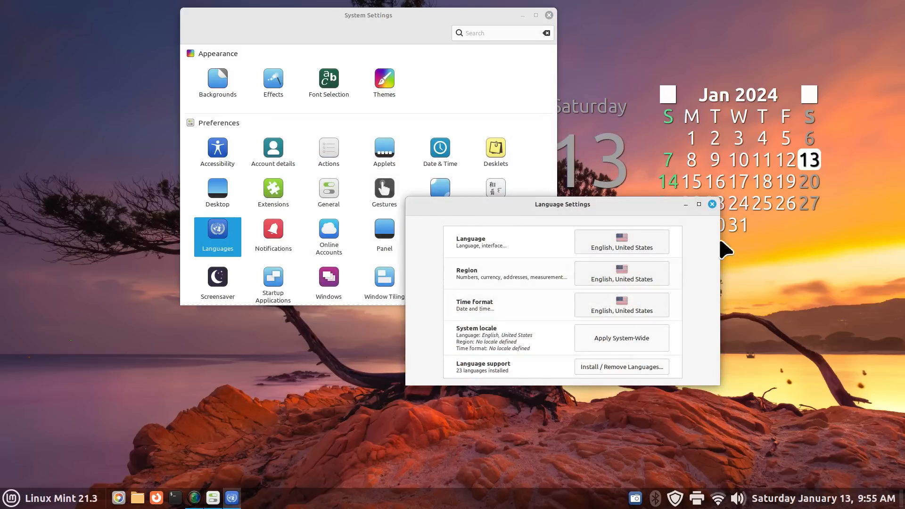
{"action": "left_click", "coordinate": [712, 204]}
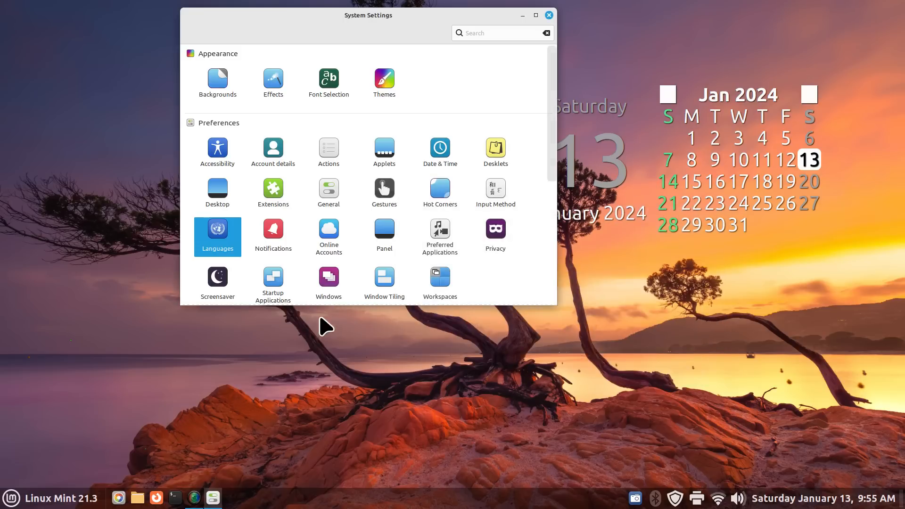
{"action": "left_click", "coordinate": [290, 236]}
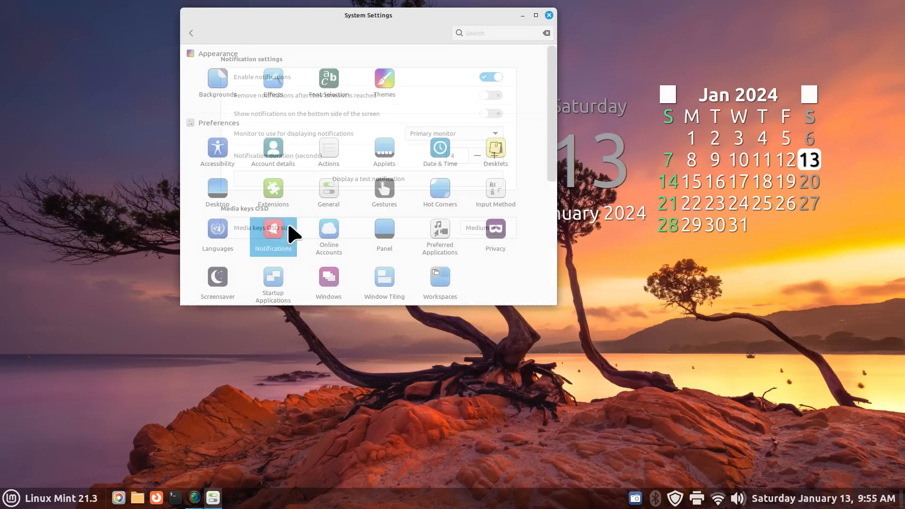
{"action": "left_click", "coordinate": [195, 34]}
View the Online Accounts page and the panel's calendar, and return to the settings overview.
{"action": "left_click", "coordinate": [331, 233]}
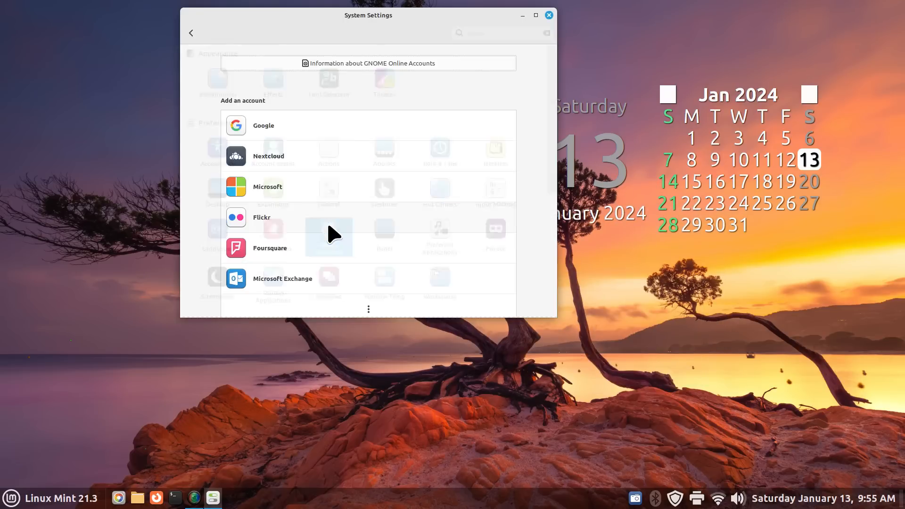
{"action": "left_click", "coordinate": [837, 498]}
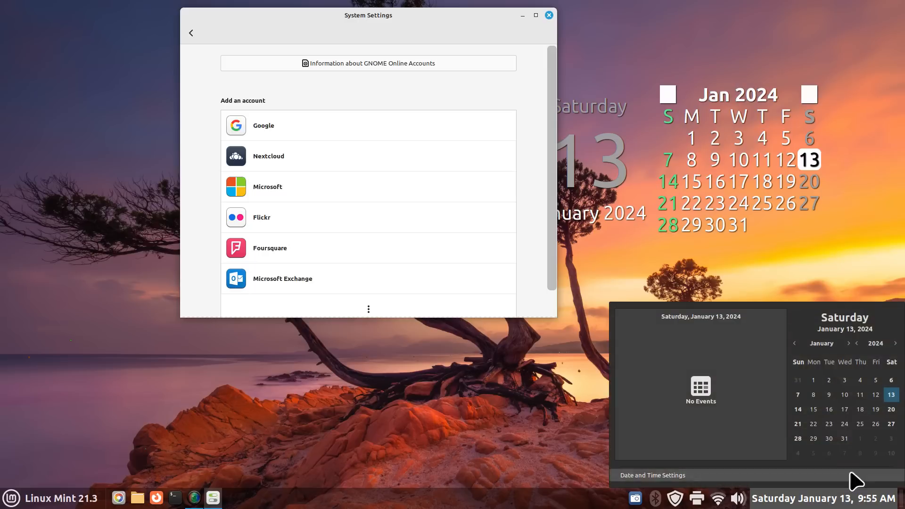
{"action": "left_click", "coordinate": [428, 442]}
{"action": "left_click", "coordinate": [192, 32]}
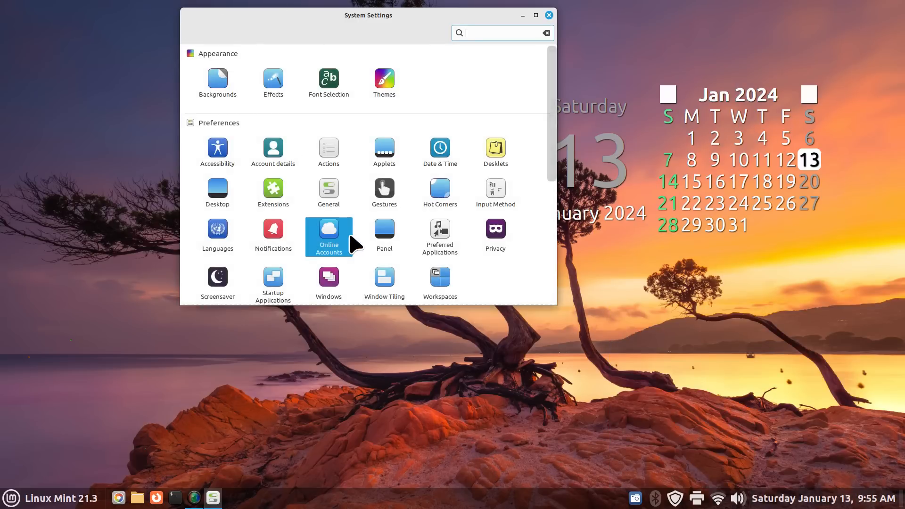
View the Panel settings from the settings overview, reopen them from the panel itself, and close them.
{"action": "left_click", "coordinate": [385, 234]}
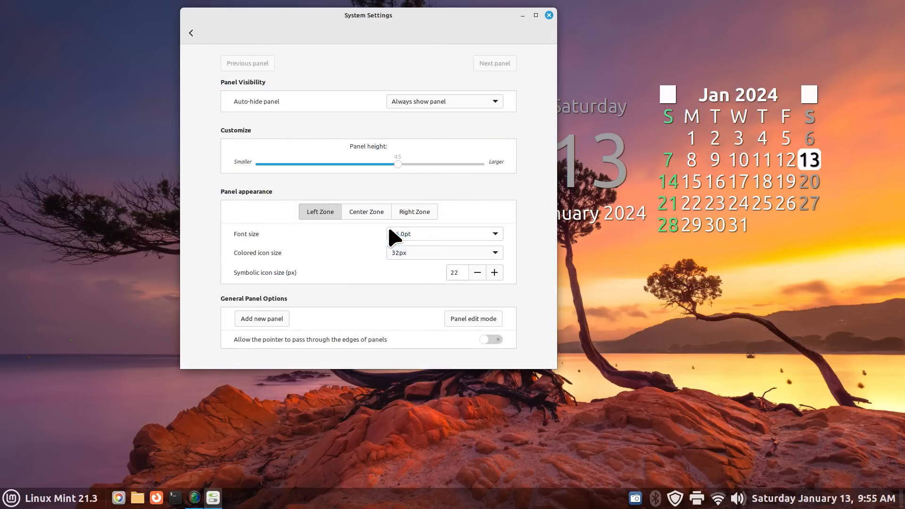
{"action": "left_click", "coordinate": [191, 33]}
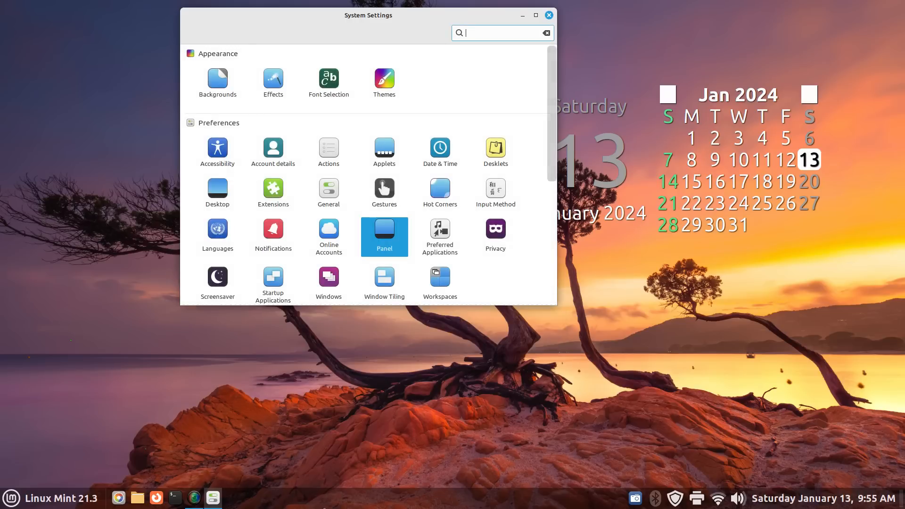
{"action": "right_click", "coordinate": [343, 498]}
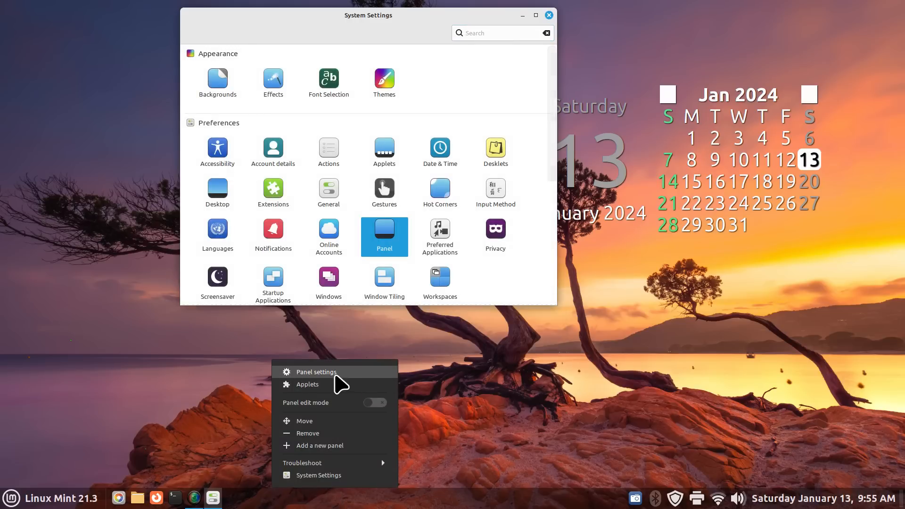
{"action": "left_click", "coordinate": [336, 375]}
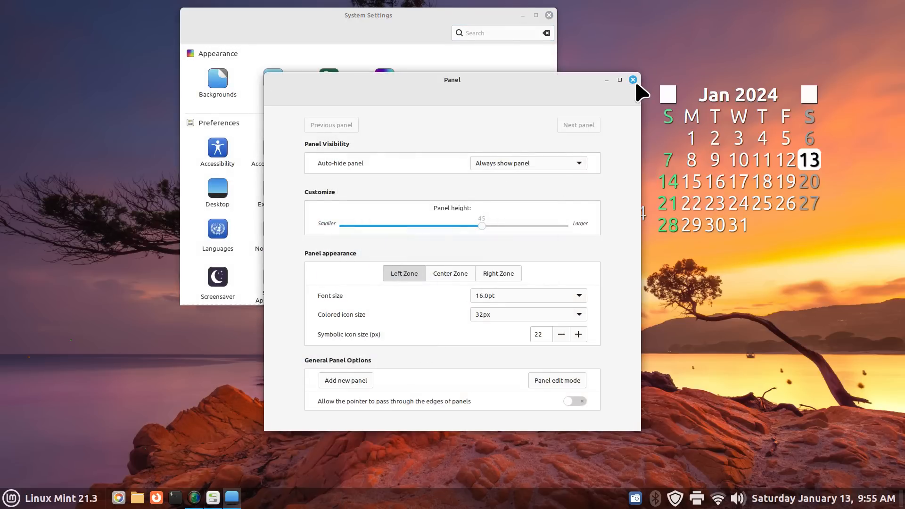
{"action": "left_click", "coordinate": [633, 81]}
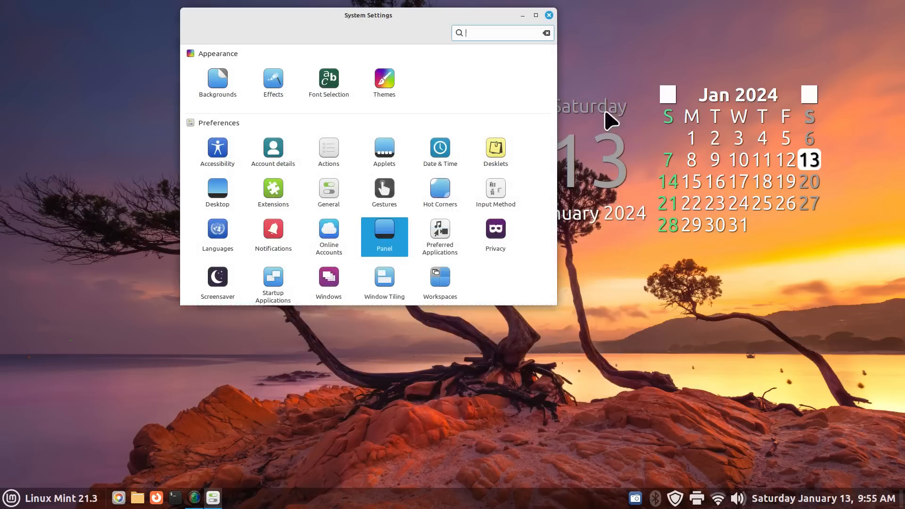
View the Preferred Applications page and the available default video players, and return to the overview.
{"action": "left_click", "coordinate": [436, 231]}
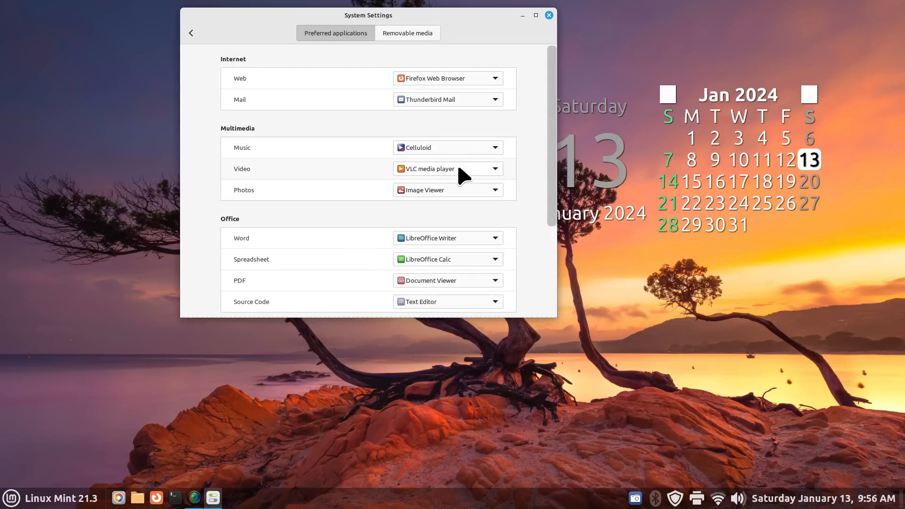
{"action": "left_click", "coordinate": [464, 175]}
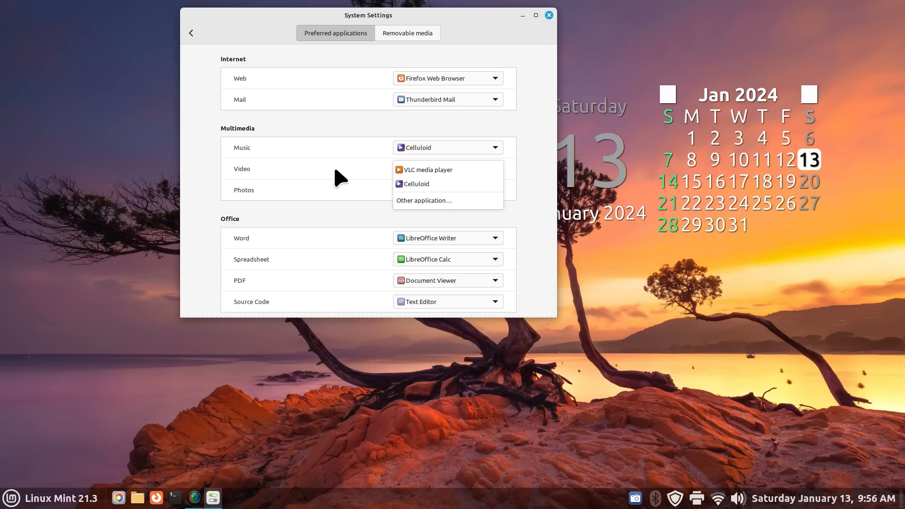
{"action": "left_click", "coordinate": [340, 177]}
{"action": "left_click", "coordinate": [192, 33]}
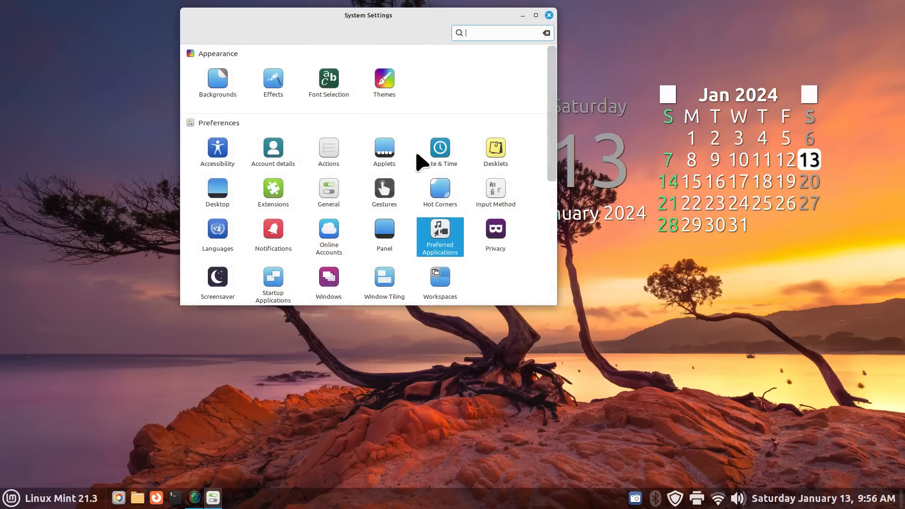
View the Privacy settings and the Recent Files category in the main menu.
{"action": "left_click", "coordinate": [492, 235]}
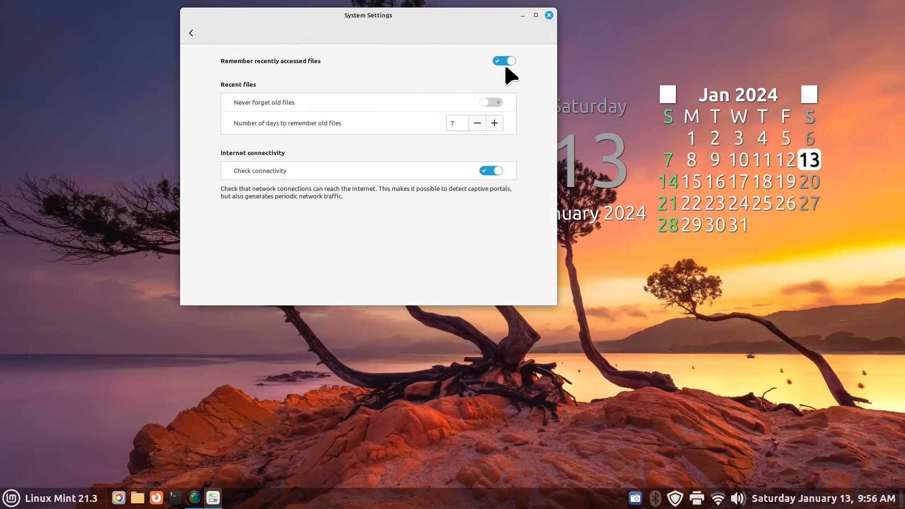
{"action": "left_click", "coordinate": [12, 498]}
{"action": "mouse_move", "coordinate": [75, 243]}
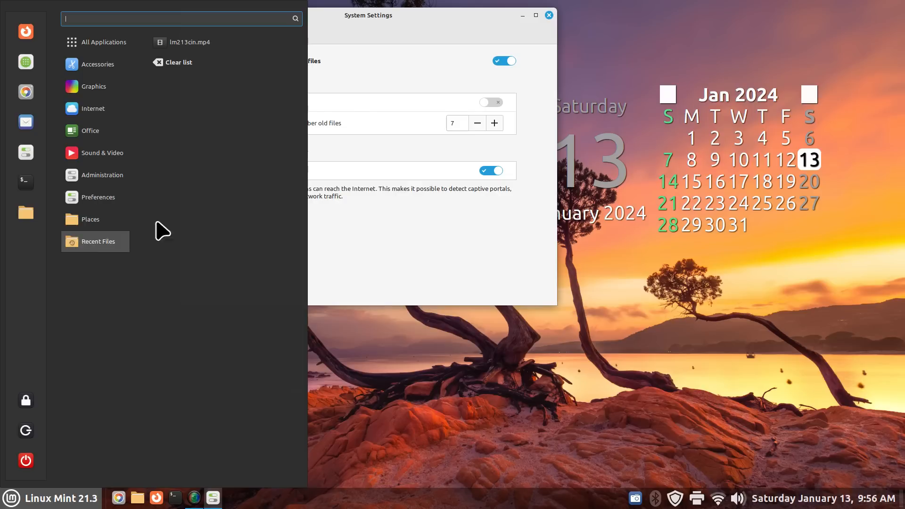
Check the main menu with remembering of recently accessed files turned off, and turn the option back on before leaving Privacy.
{"action": "left_click", "coordinate": [501, 64]}
{"action": "left_click", "coordinate": [499, 61]}
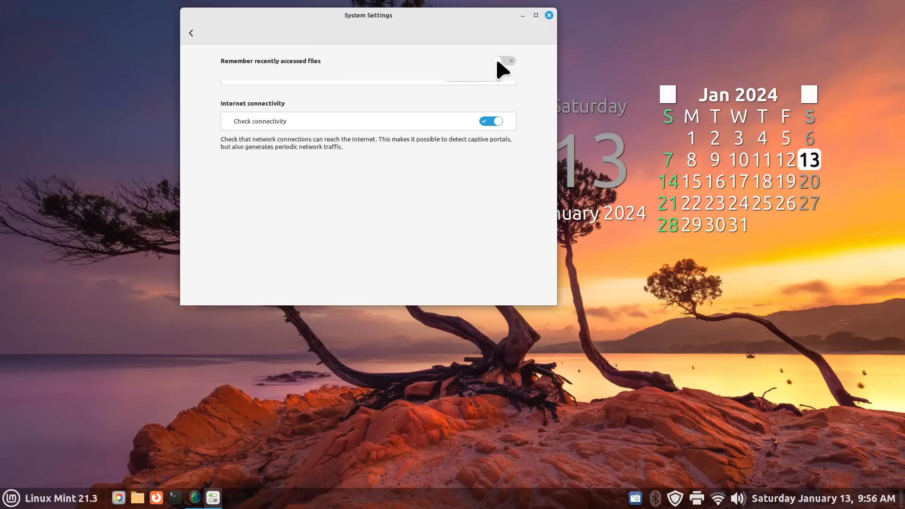
{"action": "left_click", "coordinate": [11, 498]}
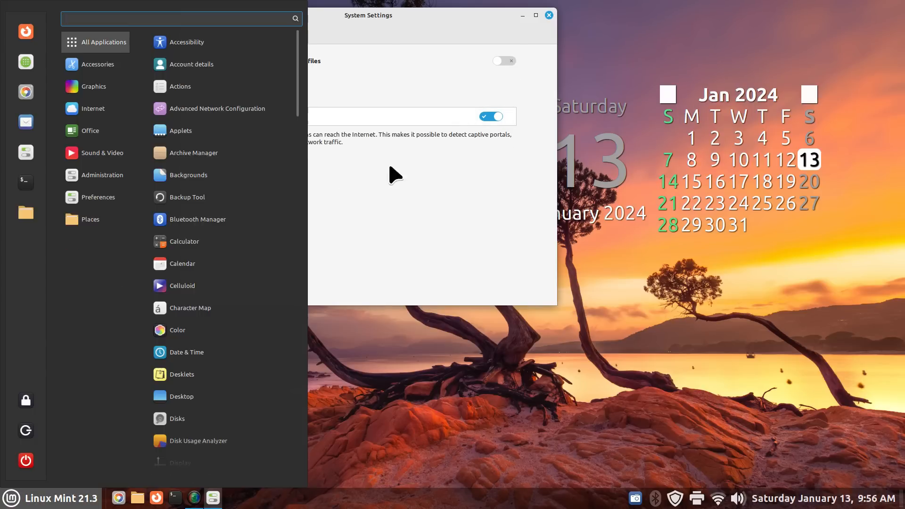
{"action": "left_click", "coordinate": [513, 61]}
{"action": "left_click", "coordinate": [513, 61]}
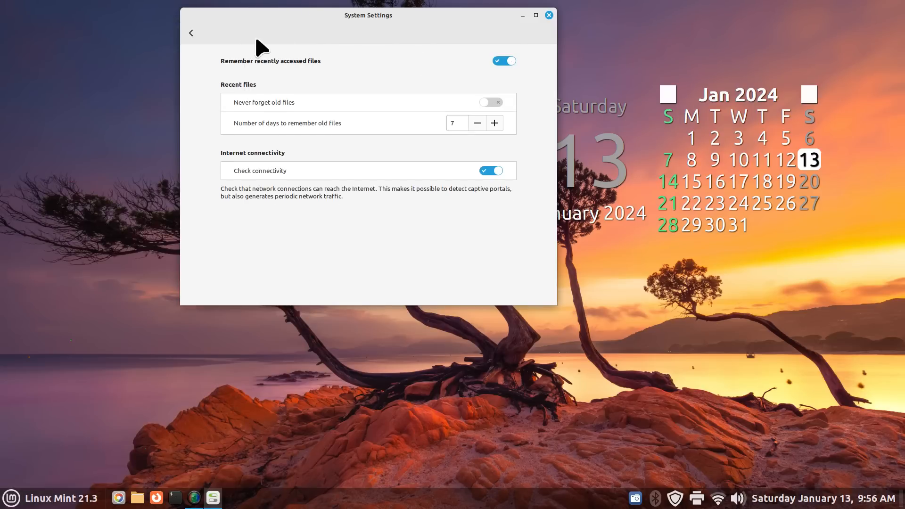
{"action": "left_click", "coordinate": [191, 33]}
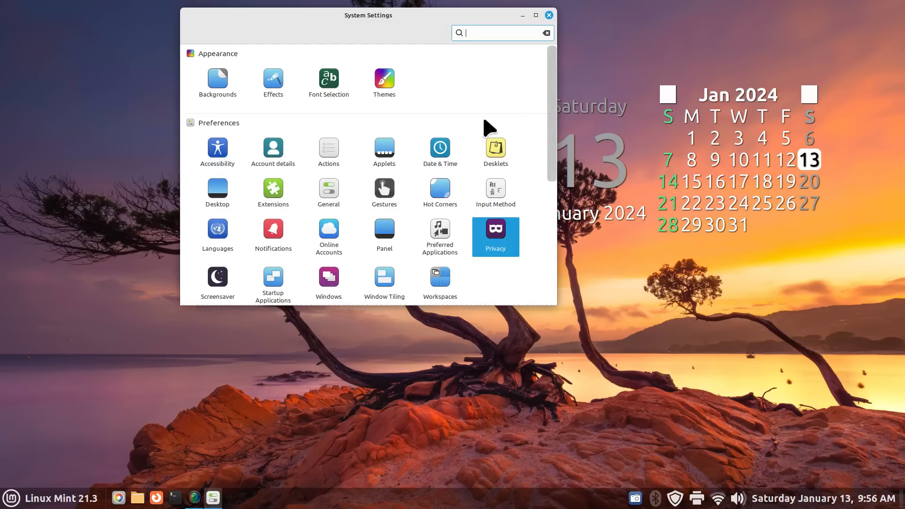
View the Screensaver settings and the choices for the screensaver start delay, and return to the overview.
{"action": "left_click_drag", "start_coordinate": [551, 133], "coordinate": [550, 228]}
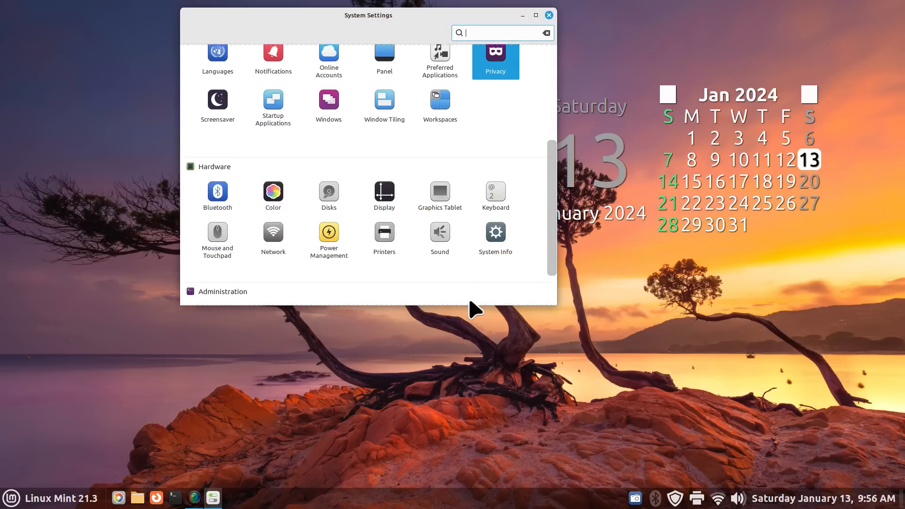
{"action": "left_click_drag", "start_coordinate": [477, 304], "coordinate": [550, 438]}
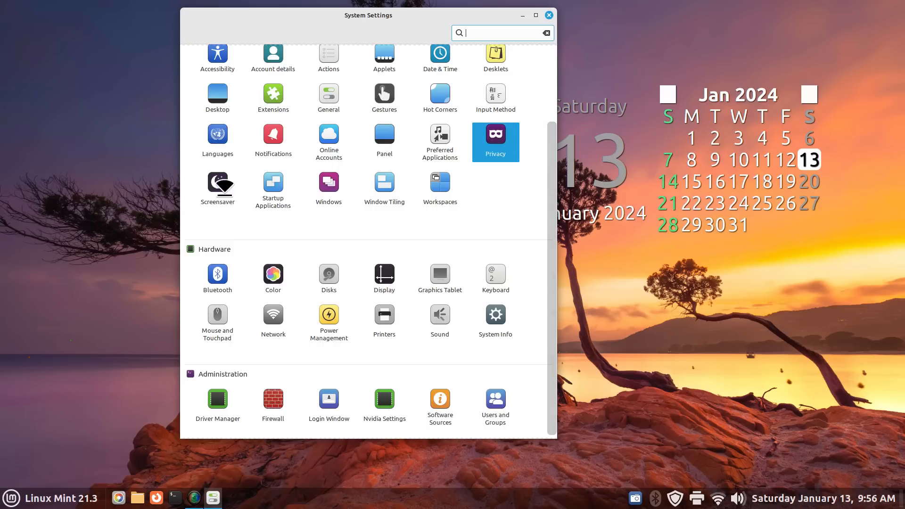
{"action": "left_click", "coordinate": [217, 182]}
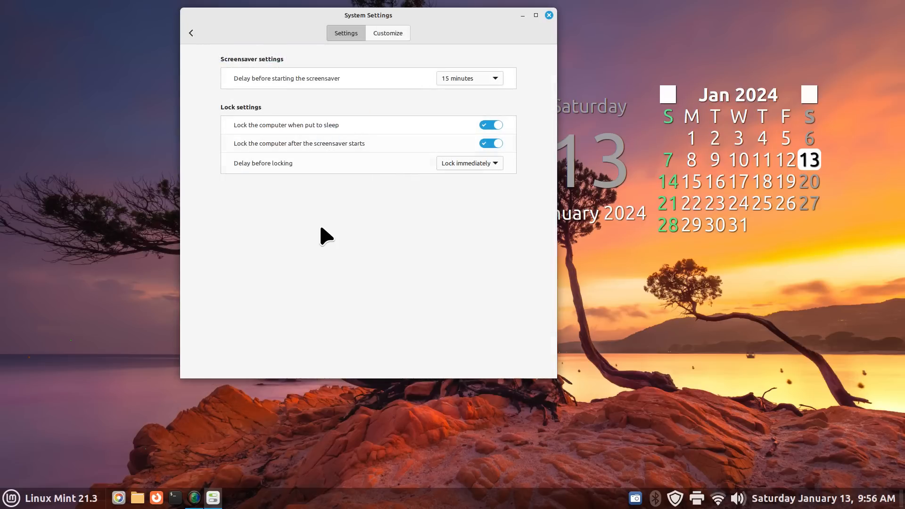
{"action": "left_click", "coordinate": [485, 81]}
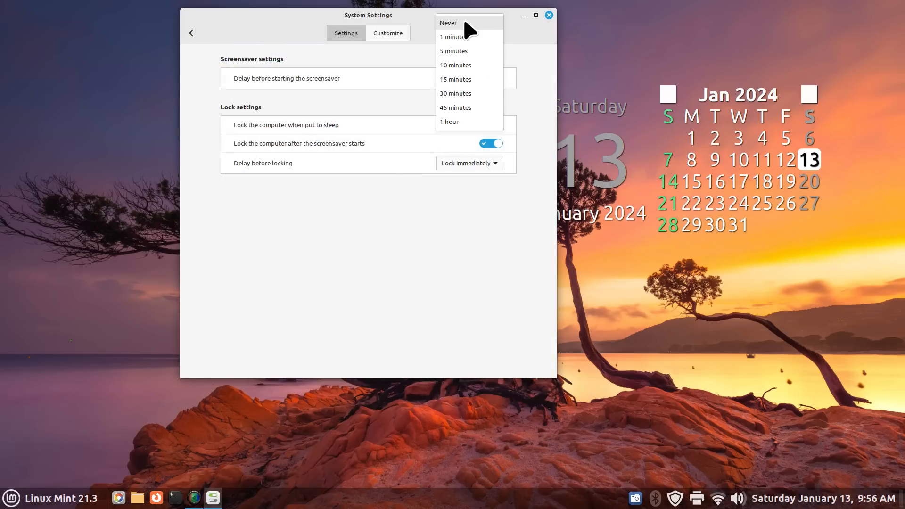
{"action": "left_click", "coordinate": [192, 33]}
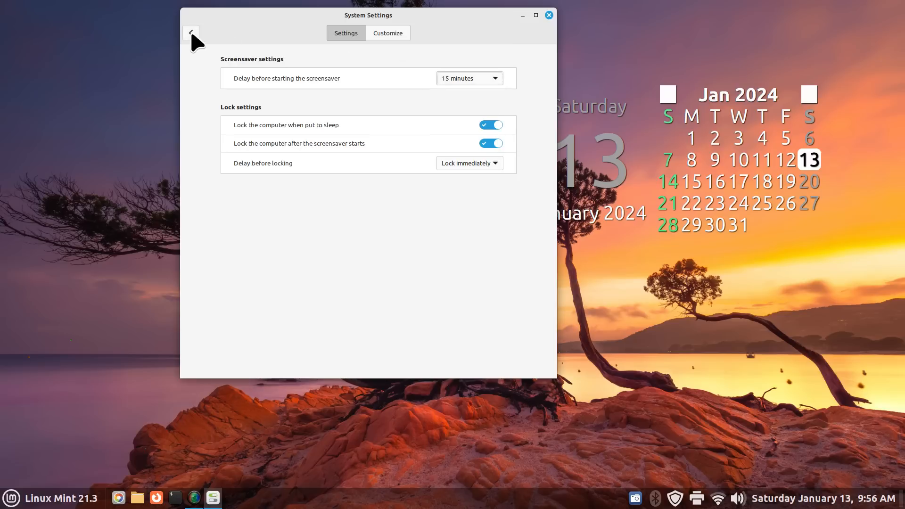
{"action": "left_click", "coordinate": [192, 33]}
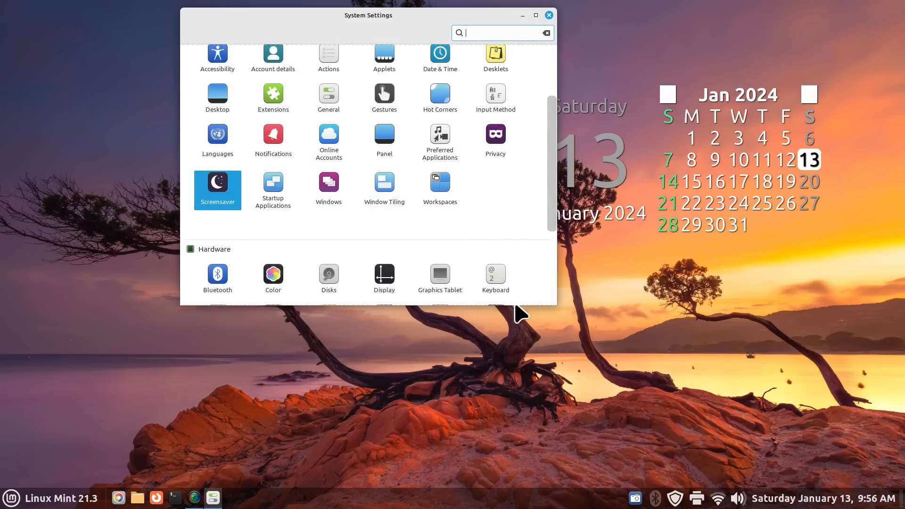
View the list of Startup Applications and return to the settings overview.
{"action": "left_click_drag", "start_coordinate": [519, 305], "coordinate": [550, 420]}
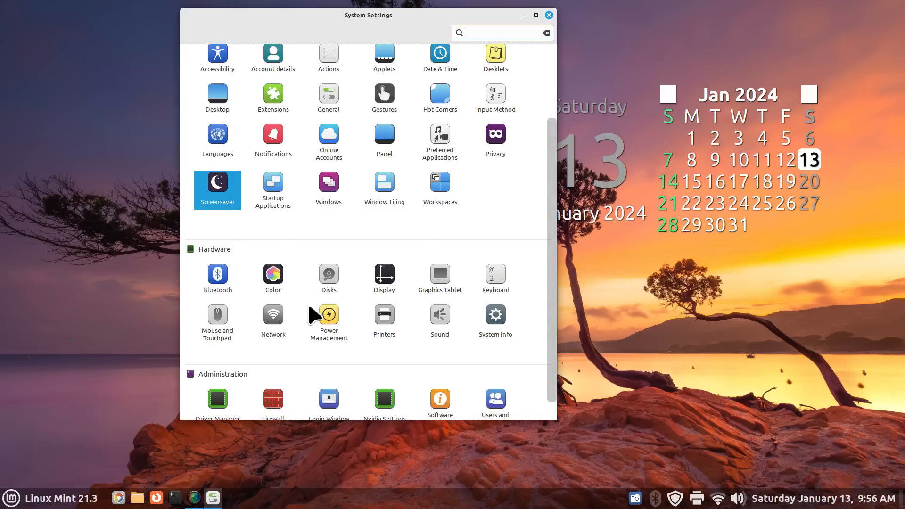
{"action": "left_click", "coordinate": [276, 186]}
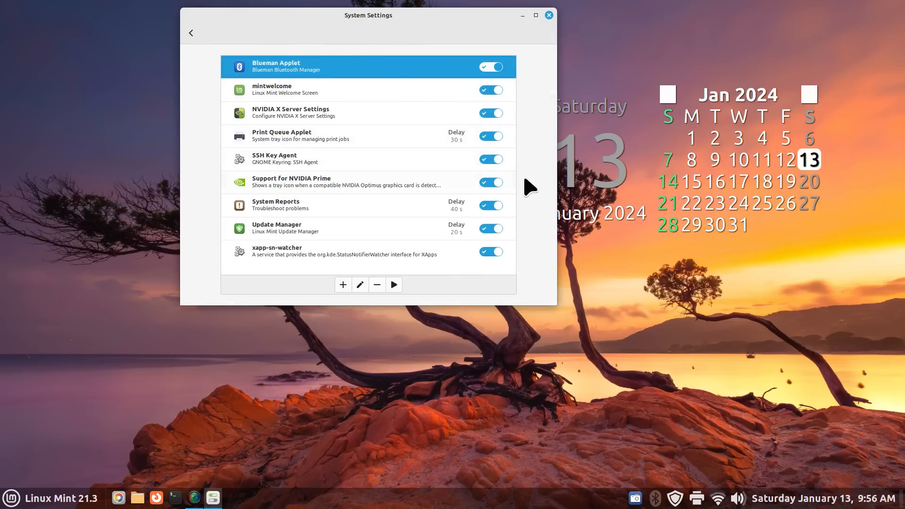
{"action": "left_click", "coordinate": [190, 34]}
Try the Left, Gnome, and Classic Mac title bar button layouts in the Windows settings, and switch back to Right.
{"action": "left_click", "coordinate": [354, 194]}
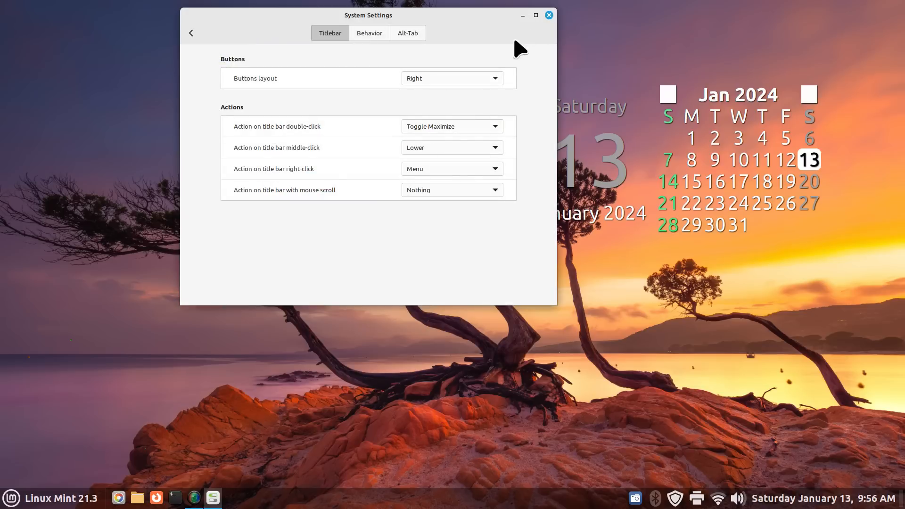
{"action": "left_click", "coordinate": [477, 80]}
{"action": "left_click", "coordinate": [430, 91]}
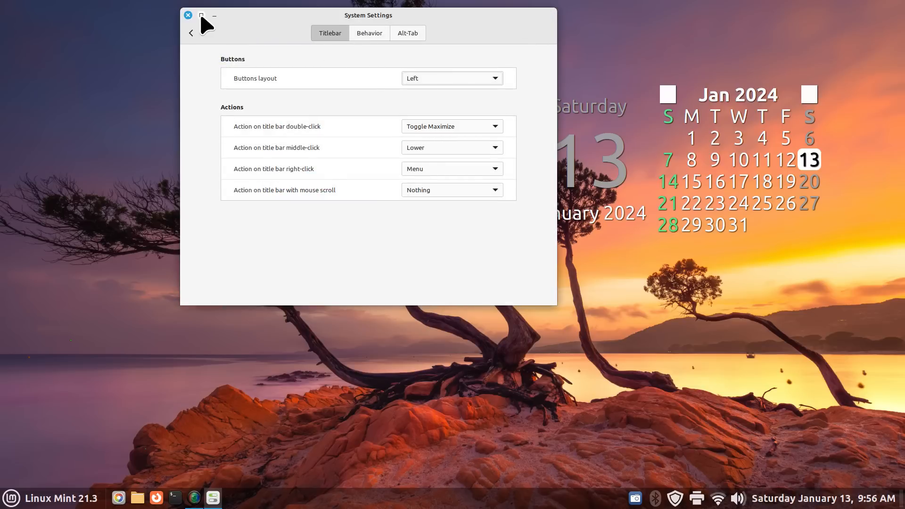
{"action": "left_click", "coordinate": [448, 79]}
{"action": "left_click", "coordinate": [440, 94]}
{"action": "left_click", "coordinate": [464, 81]}
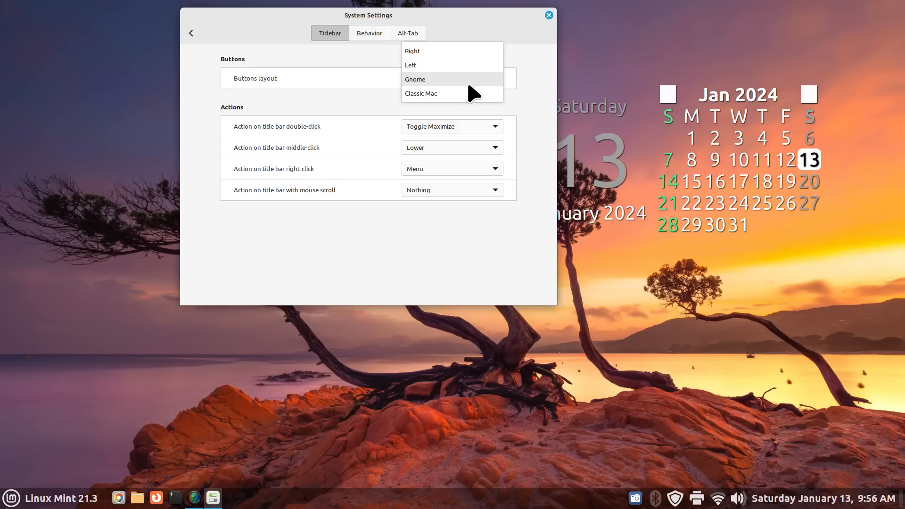
{"action": "left_click", "coordinate": [462, 96]}
{"action": "left_click", "coordinate": [485, 81]}
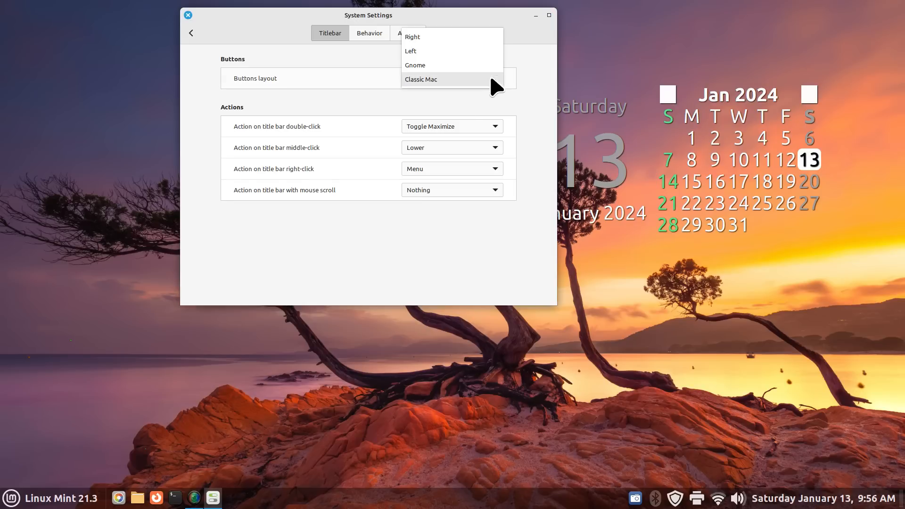
{"action": "left_click", "coordinate": [484, 35]}
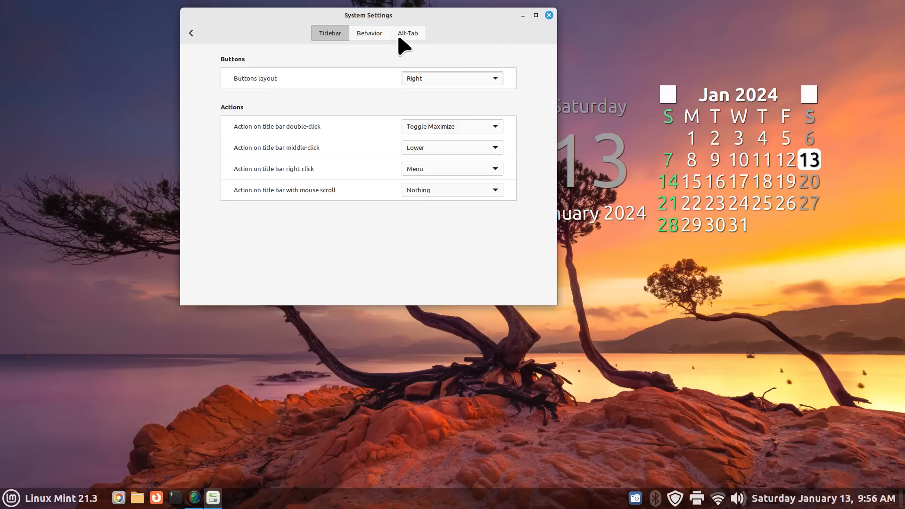
Widen the draggable window border to slightly past the middle of its range, and test it by resizing the settings window.
{"action": "left_click", "coordinate": [380, 41]}
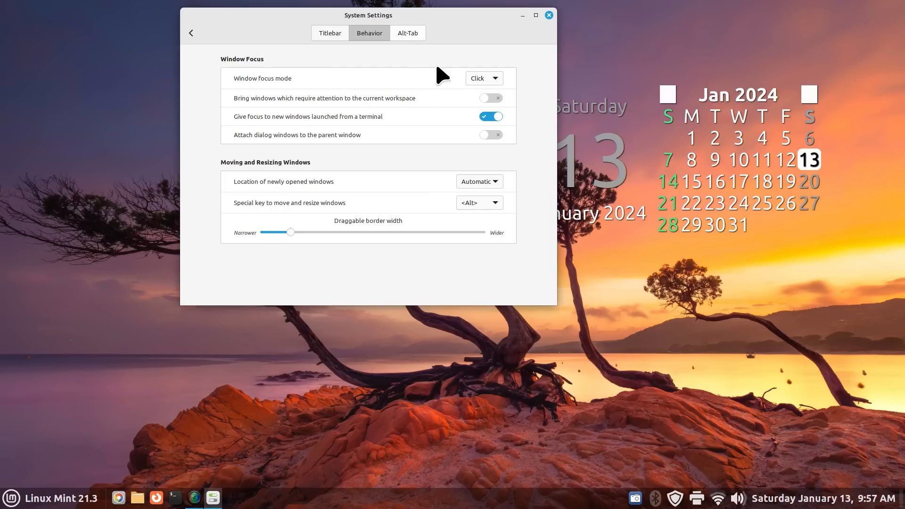
{"action": "left_click_drag", "start_coordinate": [287, 16], "coordinate": [192, 44]}
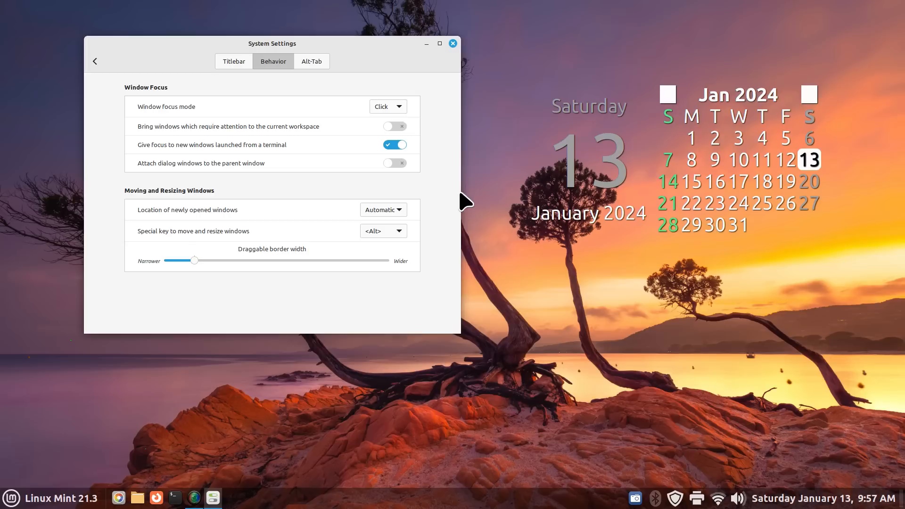
{"action": "left_click_drag", "start_coordinate": [179, 260], "coordinate": [297, 261]}
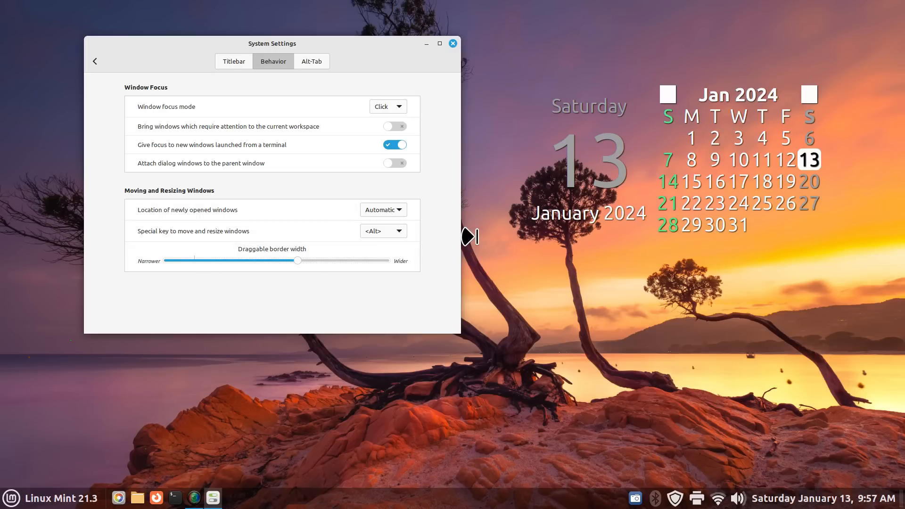
{"action": "left_click_drag", "start_coordinate": [463, 237], "coordinate": [493, 242]}
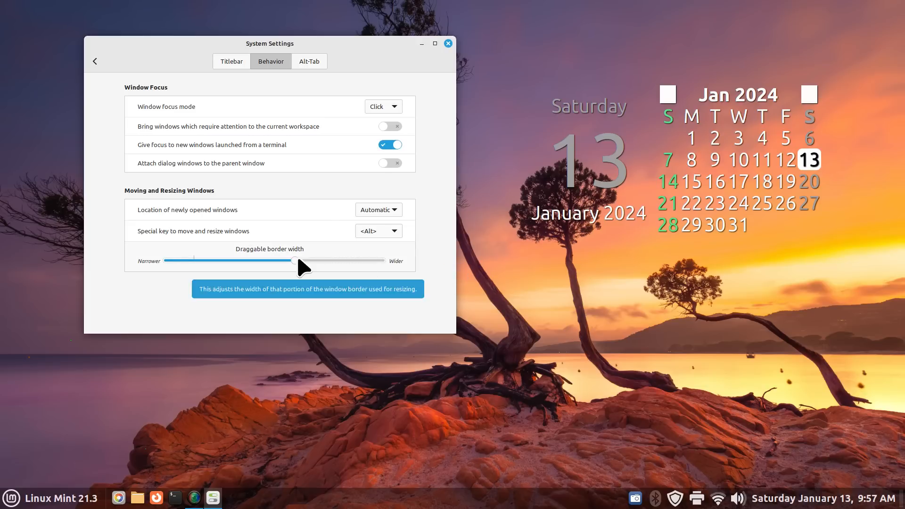
Show the Alt-Tab settings, and pin Calculator from the Accessories category to the panel between Files and Firefox.
{"action": "left_click", "coordinate": [313, 63]}
{"action": "left_click_drag", "start_coordinate": [345, 46], "coordinate": [597, 85]}
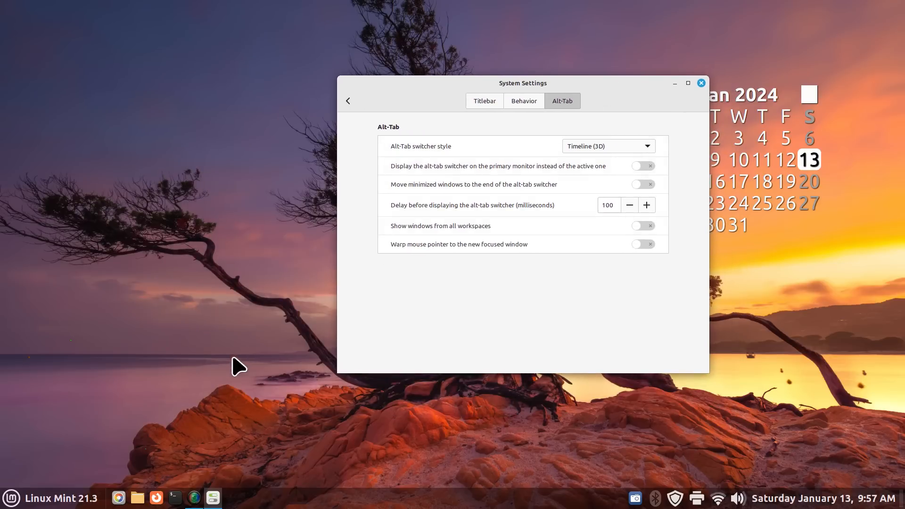
{"action": "left_click", "coordinate": [22, 503]}
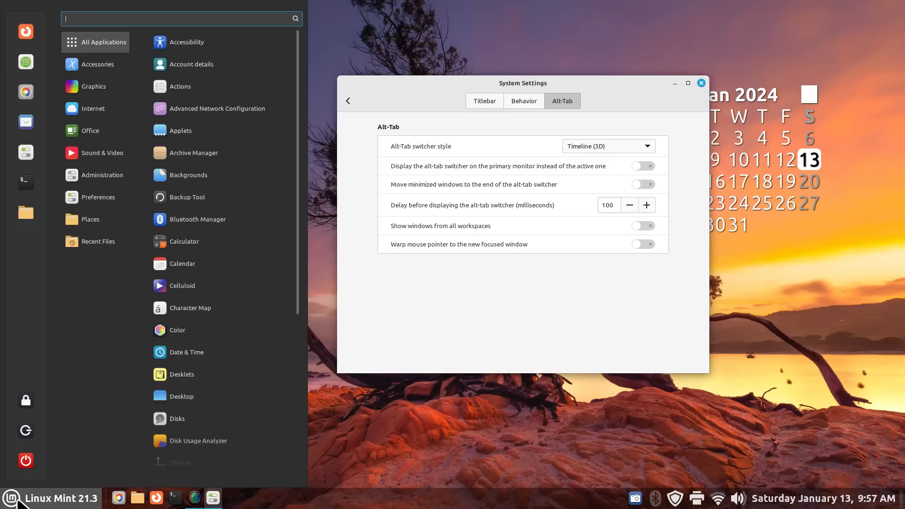
{"action": "mouse_move", "coordinate": [97, 66]}
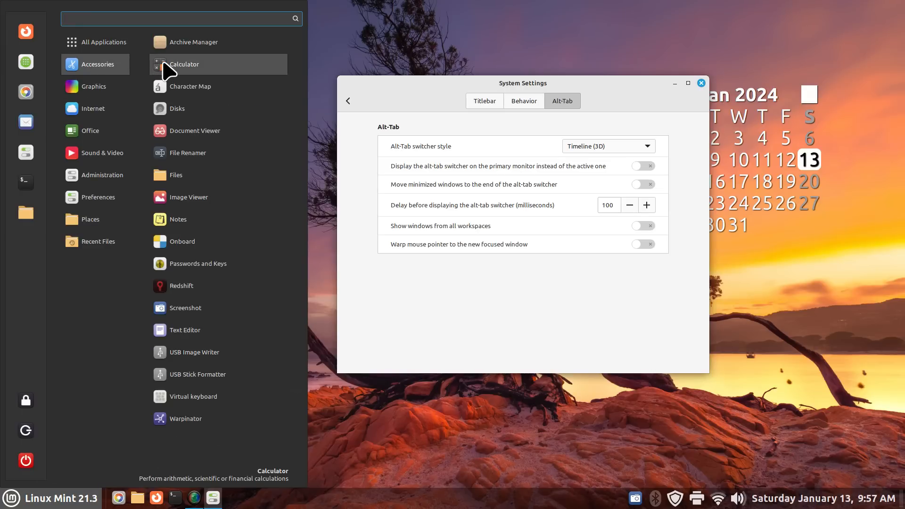
{"action": "left_click_drag", "start_coordinate": [162, 66], "coordinate": [156, 496]}
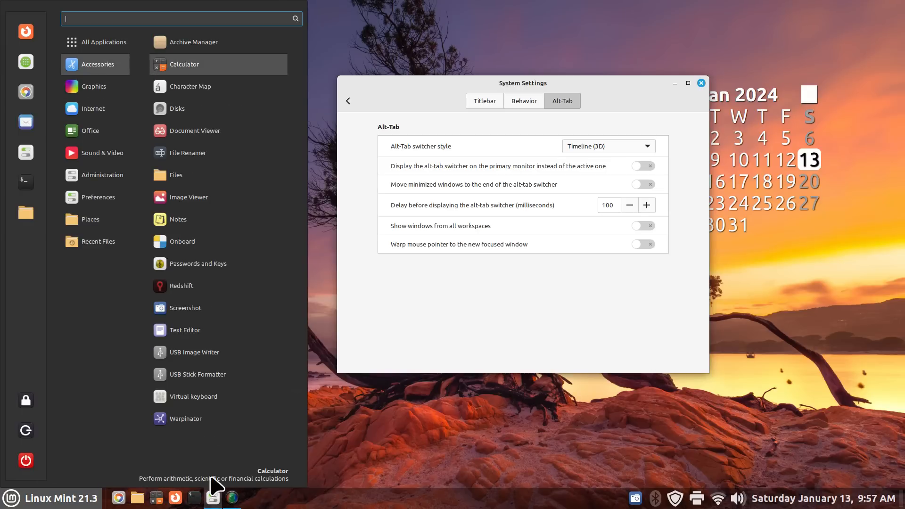
Open Calculator, and cycle through the open windows with the Timeline (3D) Alt-Tab switcher.
{"action": "left_click", "coordinate": [390, 471]}
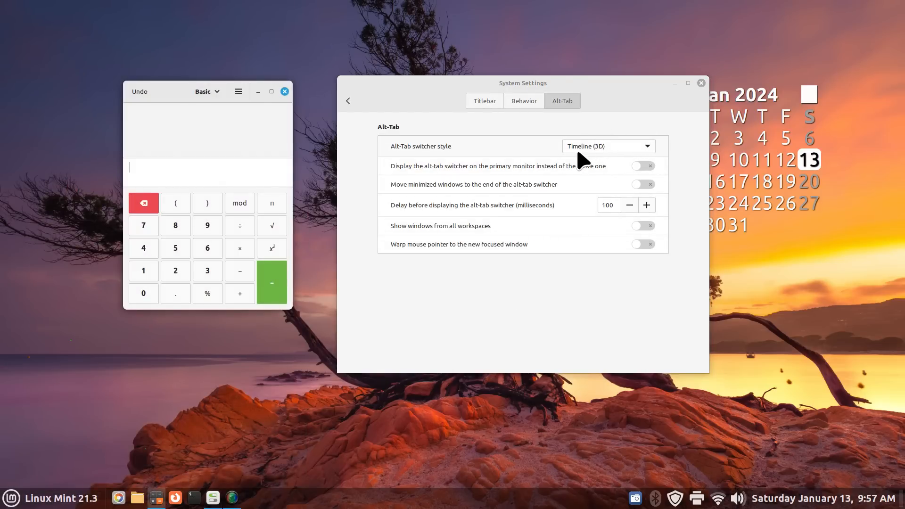
{"action": "key", "text": "alt+Tab"}
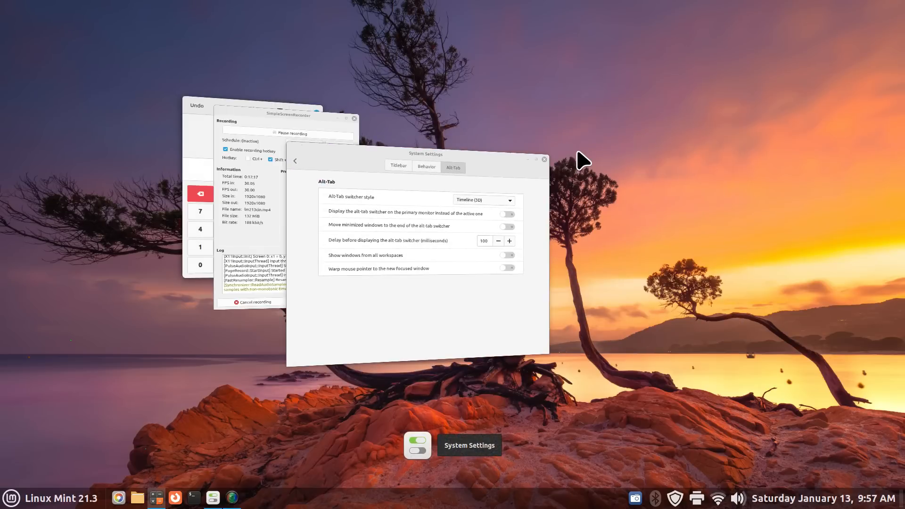
{"action": "key", "text": "alt+Tab"}
{"action": "key", "text": "alt+Tab"}
{"action": "key", "text": "alt+Tab"}
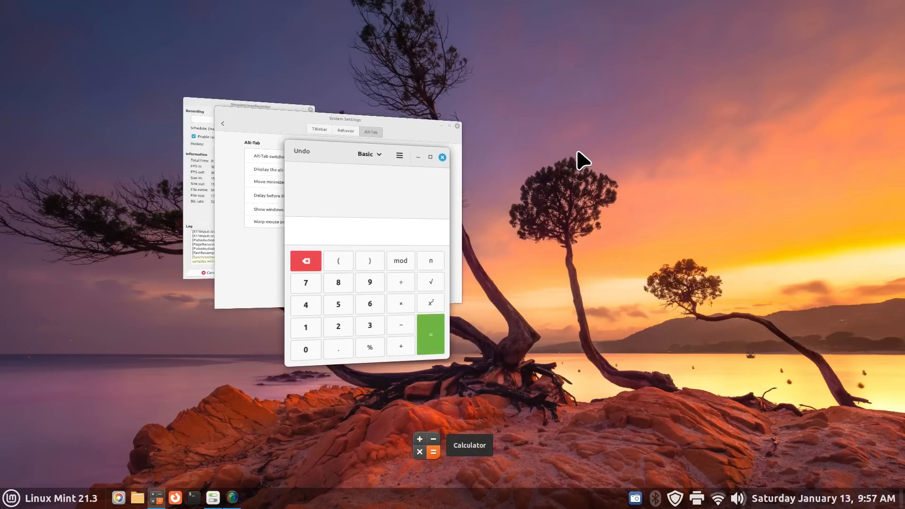
Set the Alt-Tab switcher style to Coverflow (3D), and test it by cycling through the open windows.
{"action": "left_click", "coordinate": [637, 147]}
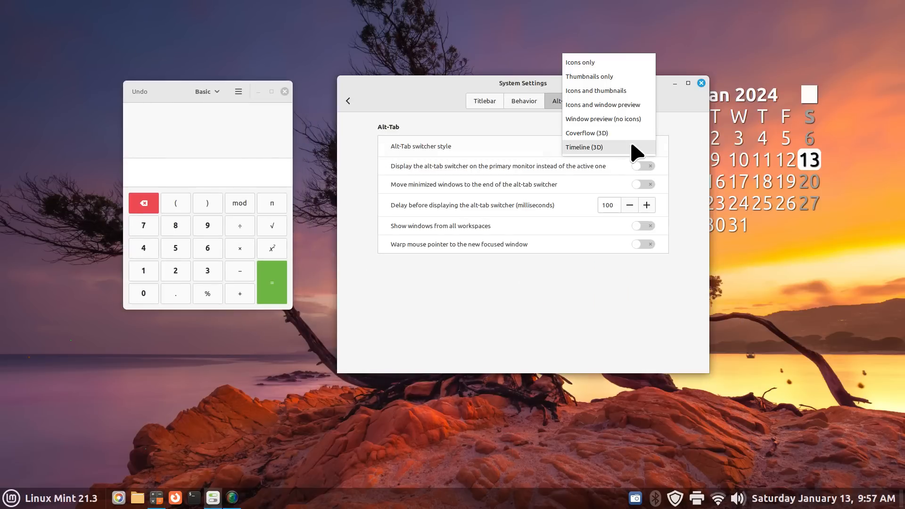
{"action": "left_click", "coordinate": [631, 134]}
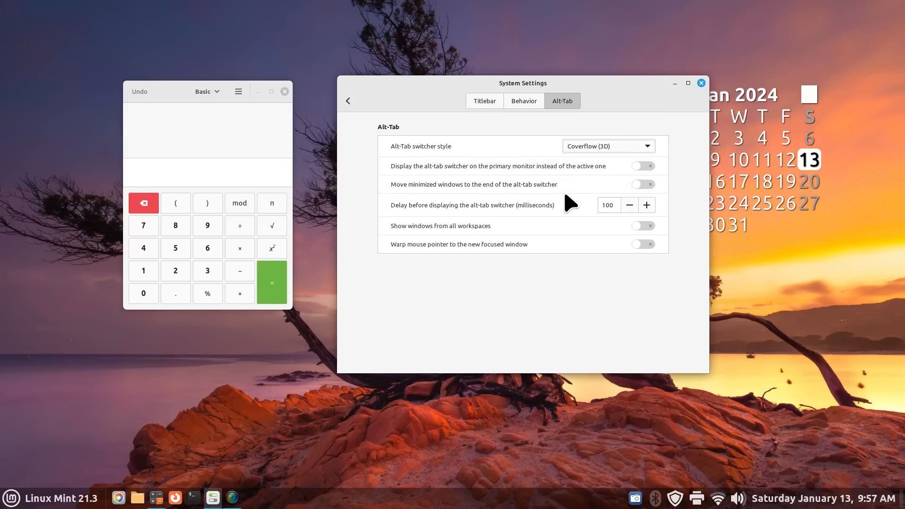
{"action": "key", "text": "alt+Tab"}
{"action": "key", "text": "alt+Tab"}
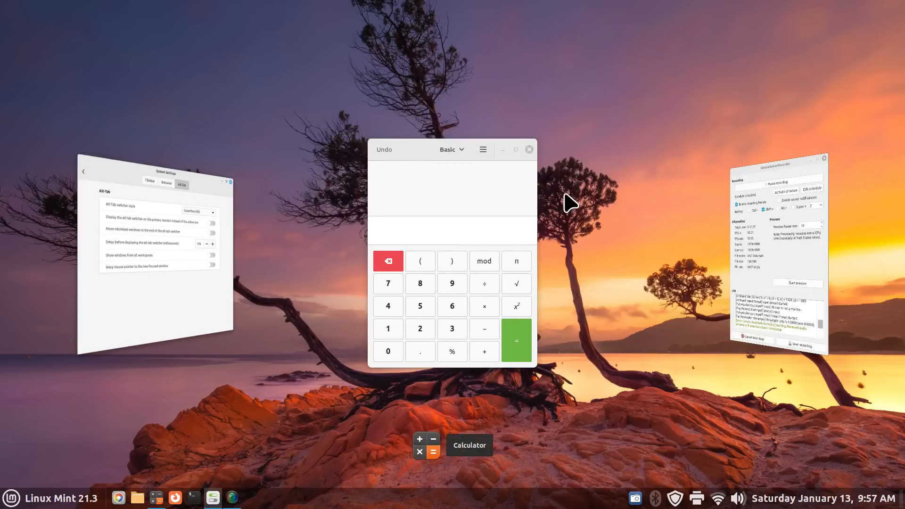
{"action": "key", "text": "alt+Tab"}
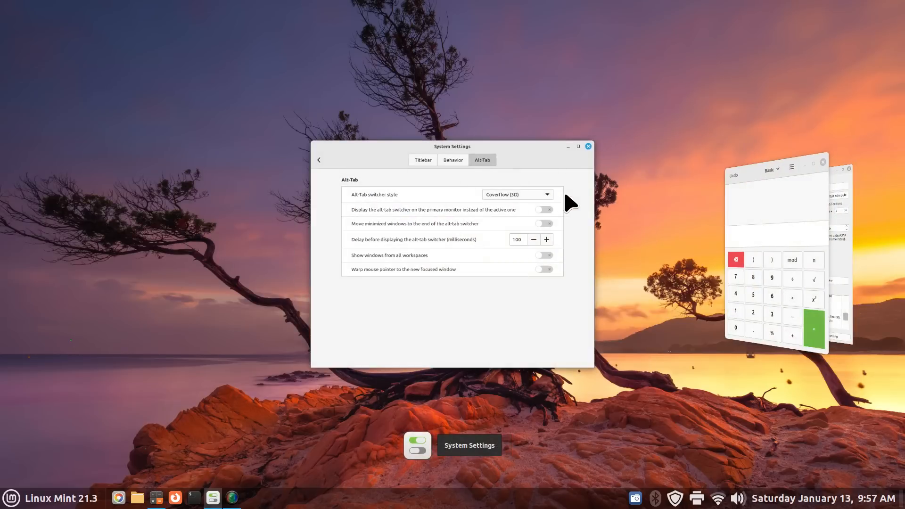
{"action": "key", "text": "alt+Tab"}
{"action": "key", "text": "alt+Tab"}
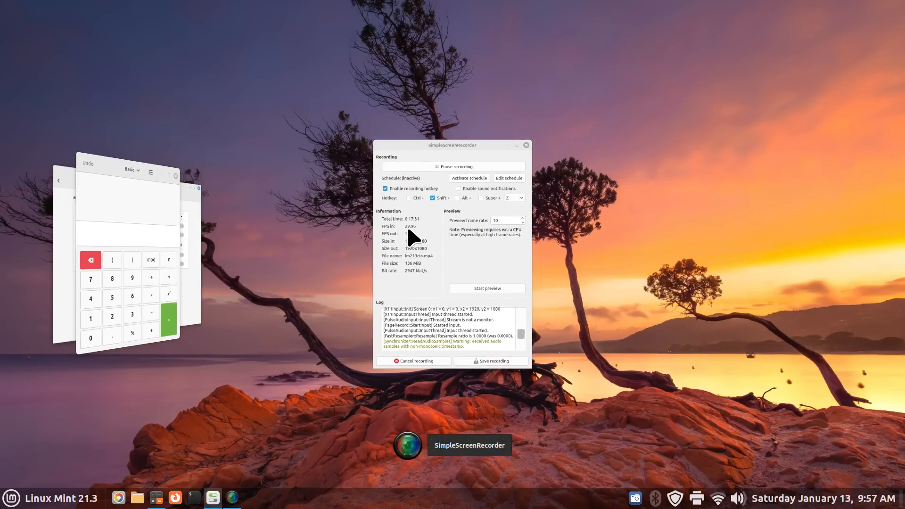
{"action": "key", "text": "alt+Tab"}
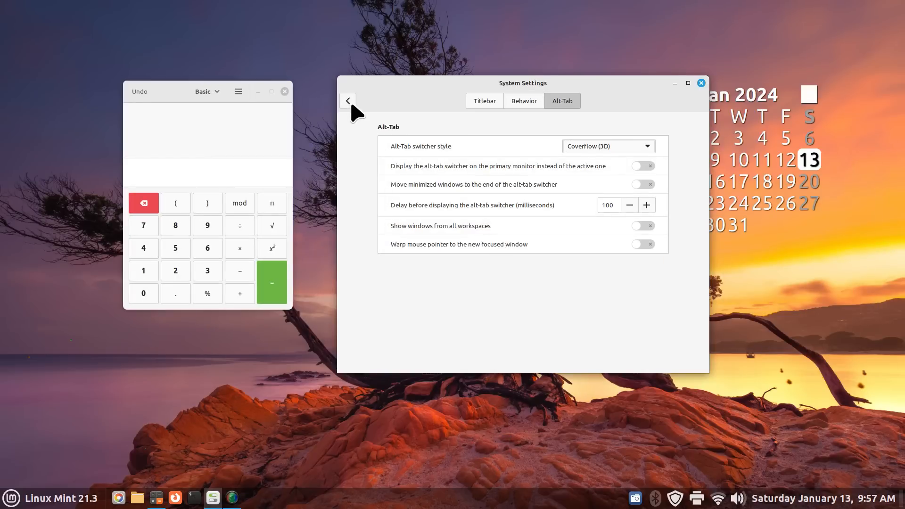
Close Calculator, and show the Window Tiling settings with the settings window moved slightly down.
{"action": "left_click", "coordinate": [348, 101]}
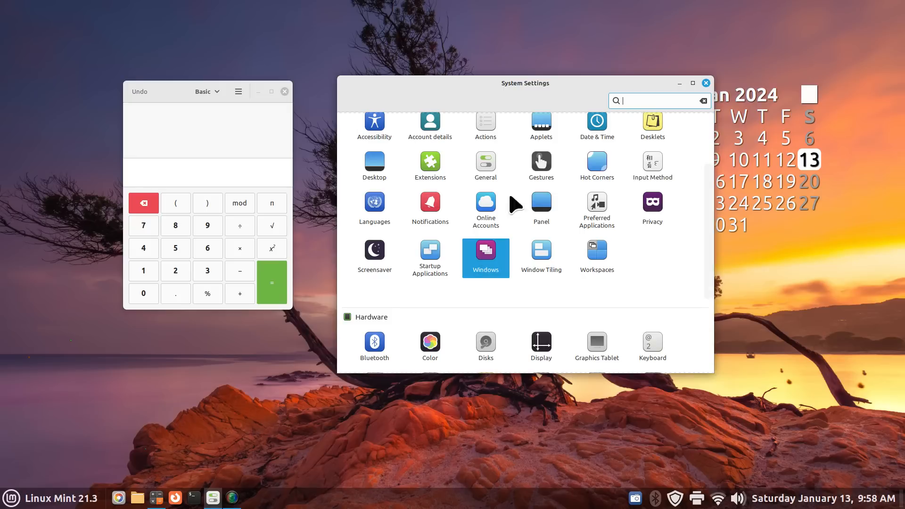
{"action": "left_click", "coordinate": [284, 92]}
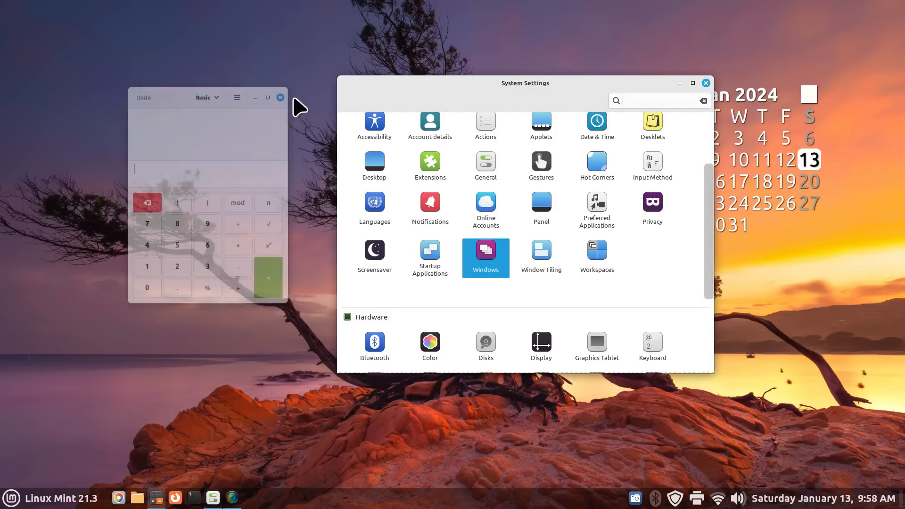
{"action": "left_click", "coordinate": [542, 252]}
{"action": "left_click_drag", "start_coordinate": [571, 83], "coordinate": [584, 112]}
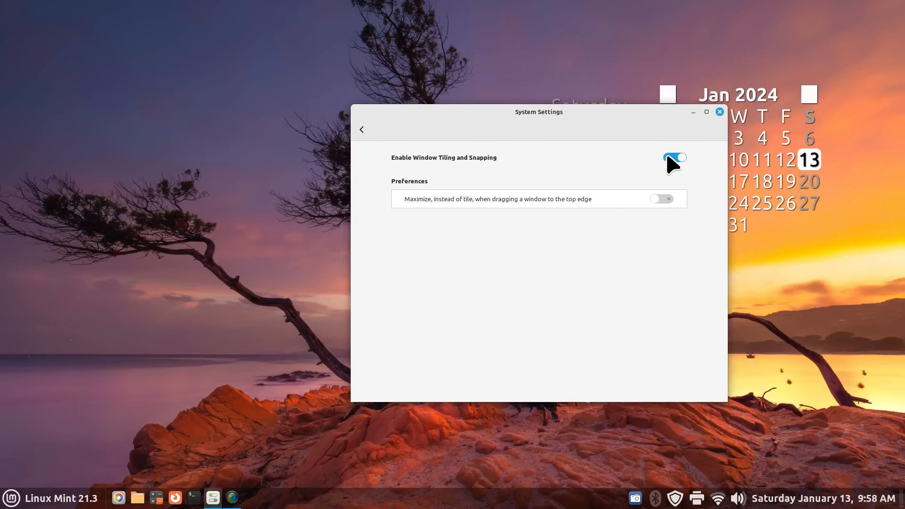
Open two file manager windows, and tile one on the left half of the desktop and the other on the right half.
{"action": "left_click", "coordinate": [138, 498]}
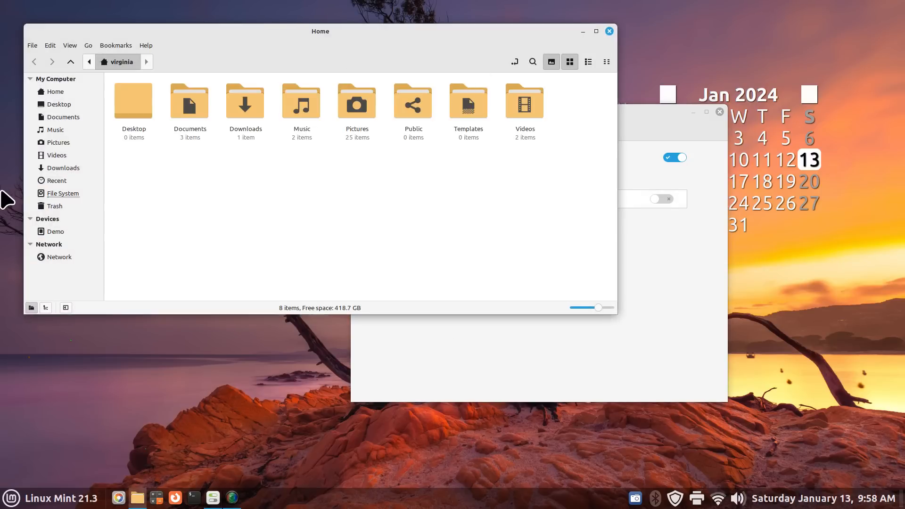
{"action": "left_click_drag", "start_coordinate": [287, 64], "coordinate": [3, 95]}
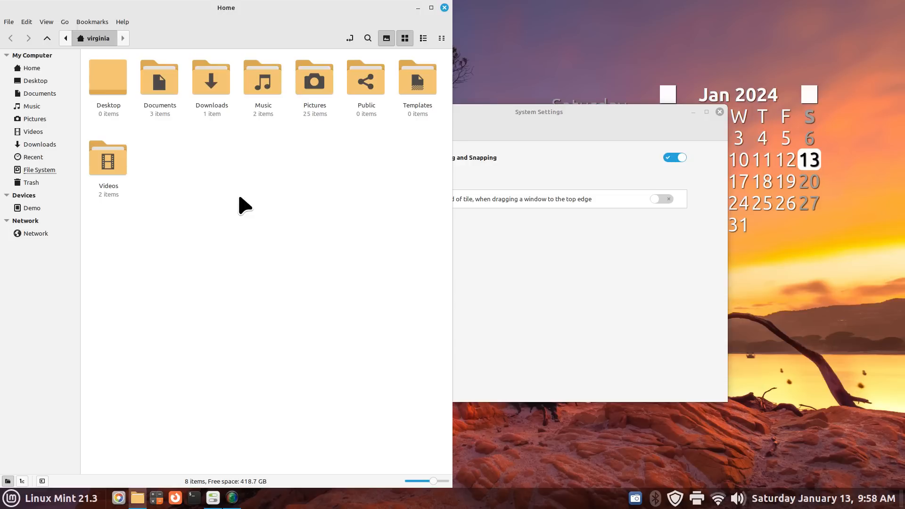
{"action": "key", "text": "ctrl+n"}
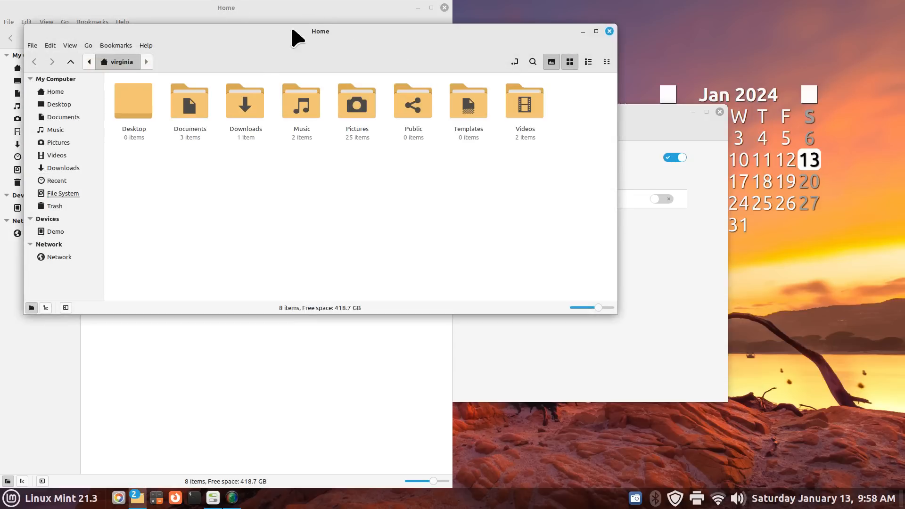
{"action": "left_click_drag", "start_coordinate": [265, 49], "coordinate": [904, 212]}
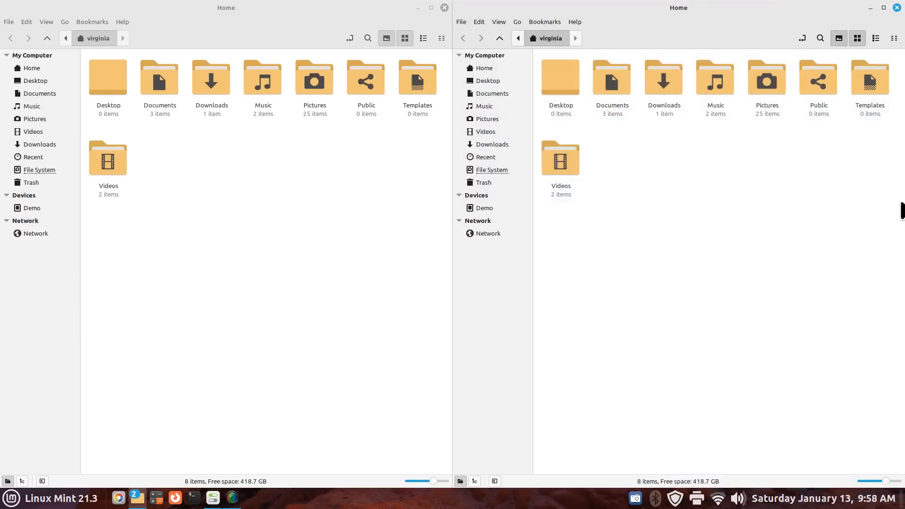
Show the Downloads folder in the right-hand file window, and test shrinking and enlarging the icons in the Home window.
{"action": "left_click", "coordinate": [513, 145]}
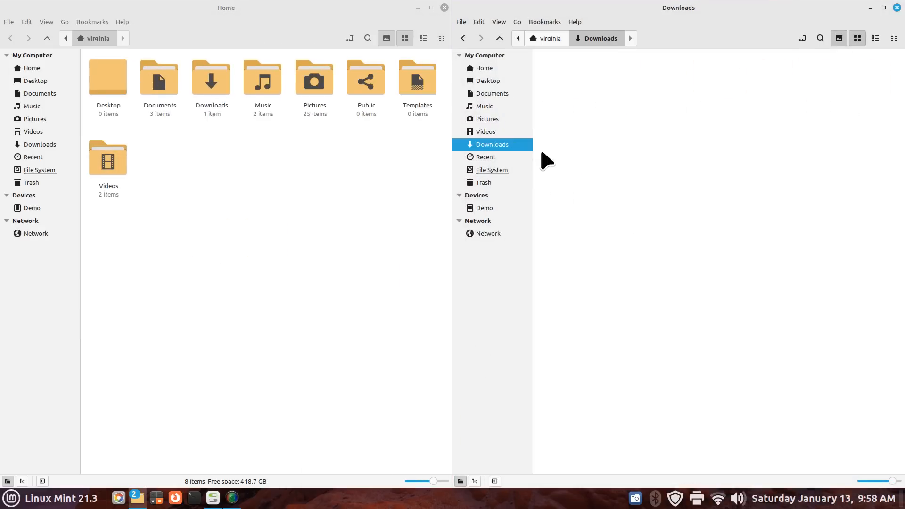
{"action": "left_click", "coordinate": [170, 186]}
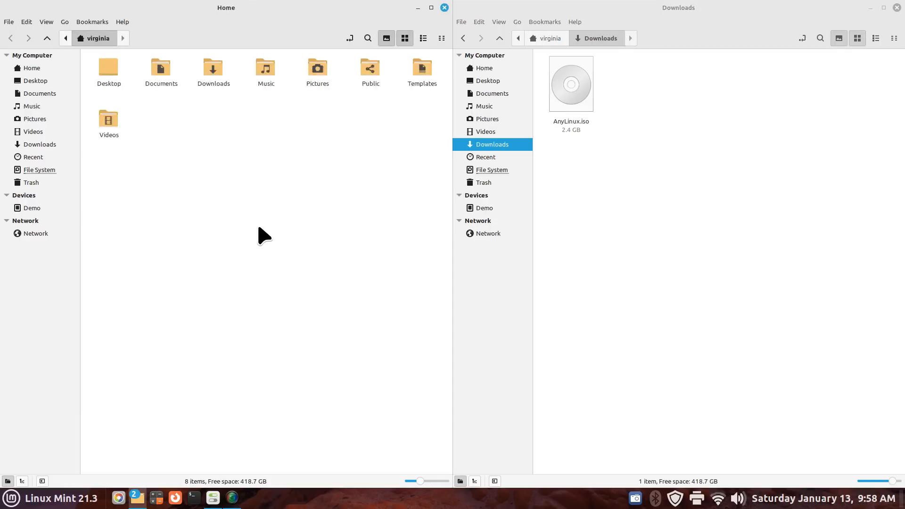
{"action": "scroll", "coordinate": [266, 243], "scroll_direction": "down", "scroll_amount": 1, "text": "ctrl"}
{"action": "scroll", "coordinate": [269, 248], "scroll_direction": "up", "scroll_amount": 2, "text": "ctrl"}
{"action": "scroll", "coordinate": [278, 262], "scroll_direction": "down", "scroll_amount": 1, "text": "ctrl"}
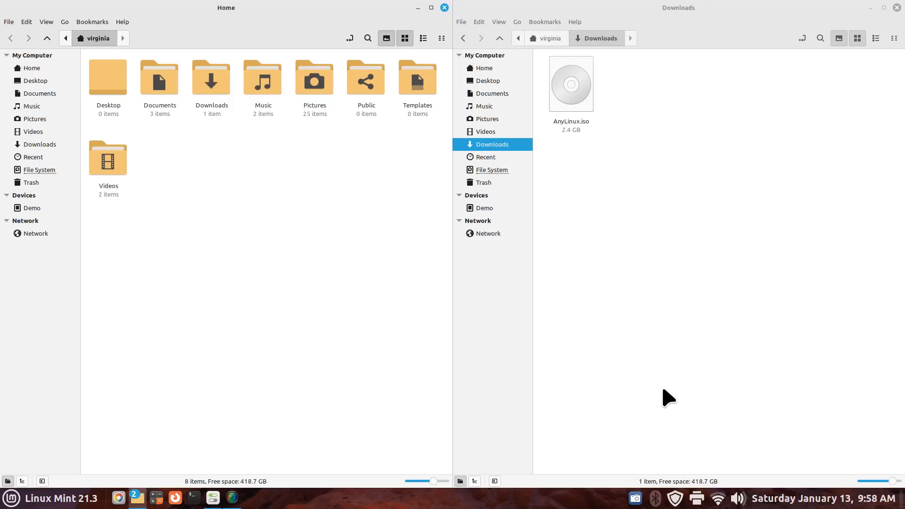
Run the ISO verification tool on AnyLinux.iso in Downloads, view its SHA256 checksum, and close the tool.
{"action": "right_click", "coordinate": [577, 79]}
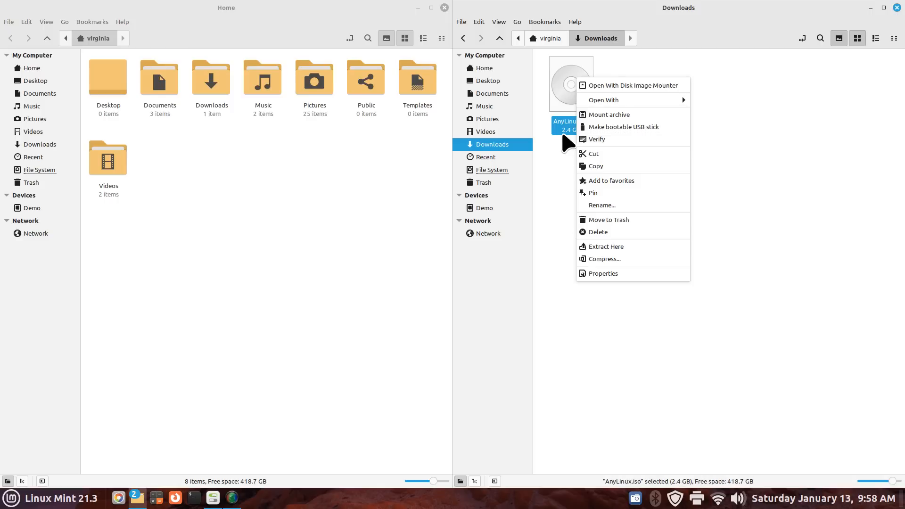
{"action": "left_click", "coordinate": [569, 150]}
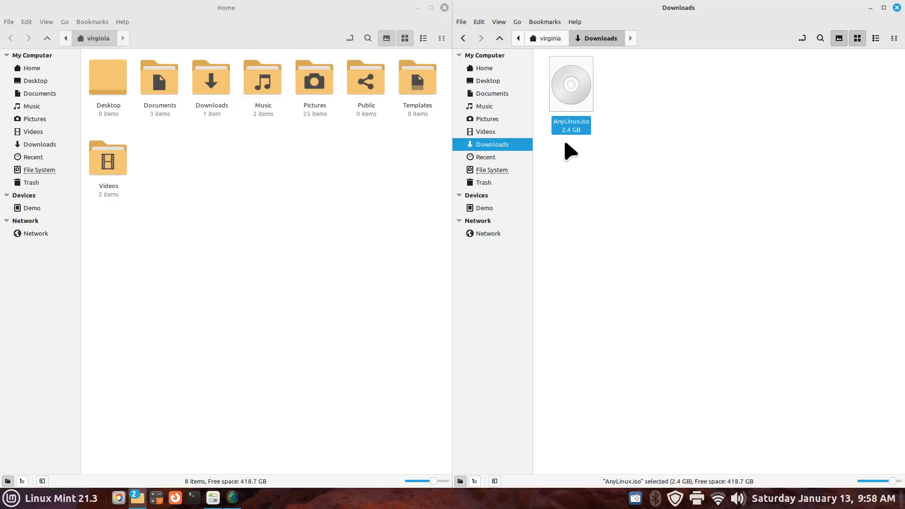
{"action": "right_click", "coordinate": [578, 87]}
{"action": "left_click", "coordinate": [612, 145]}
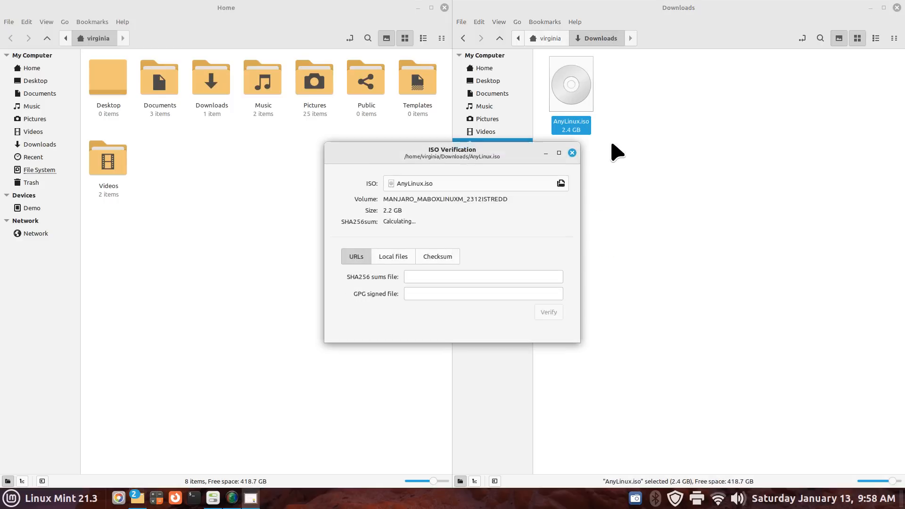
{"action": "left_click_drag", "start_coordinate": [495, 158], "coordinate": [745, 171]}
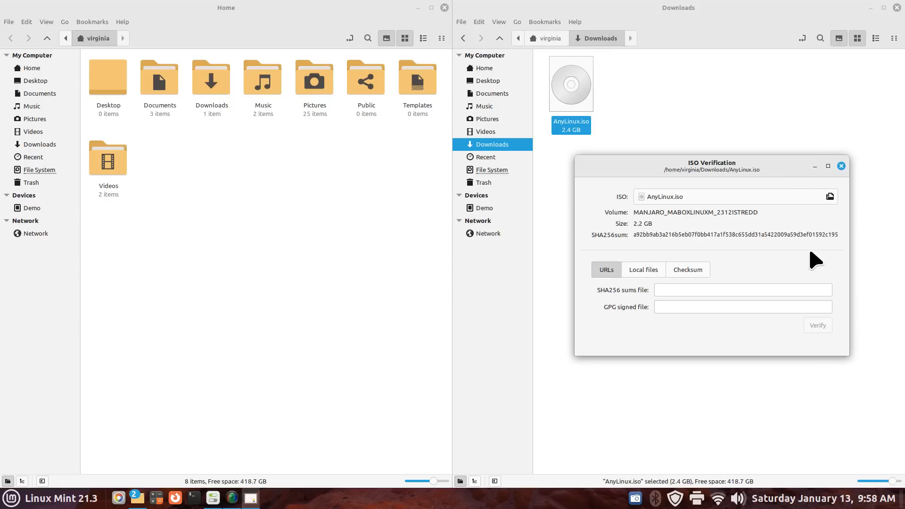
{"action": "left_click", "coordinate": [842, 166]}
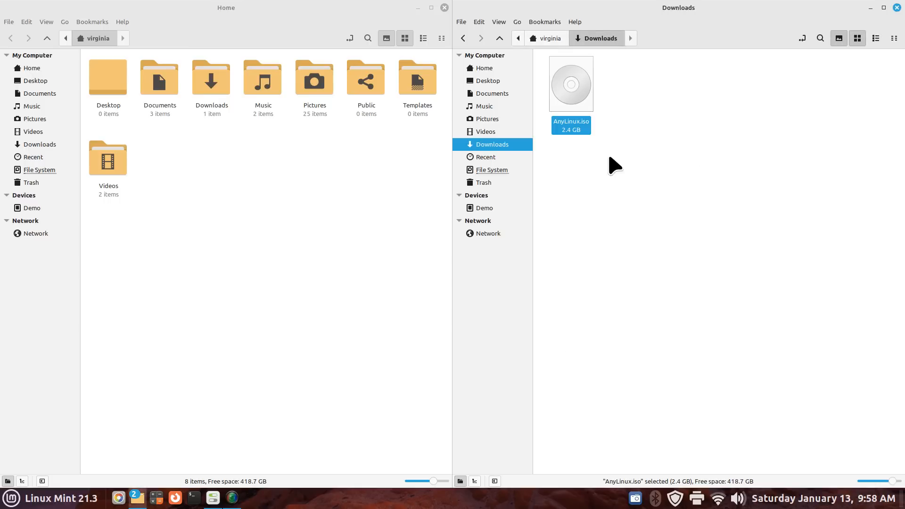
{"action": "right_click", "coordinate": [574, 86]}
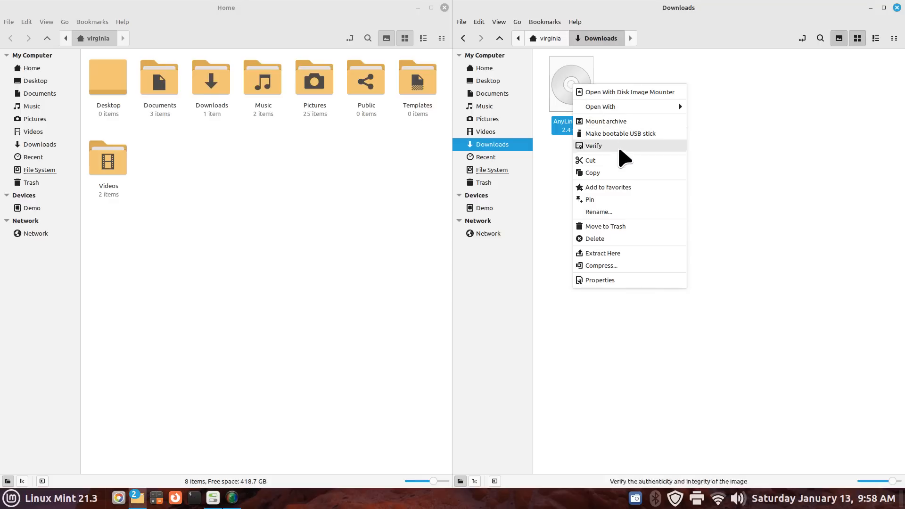
{"action": "left_click", "coordinate": [675, 327]}
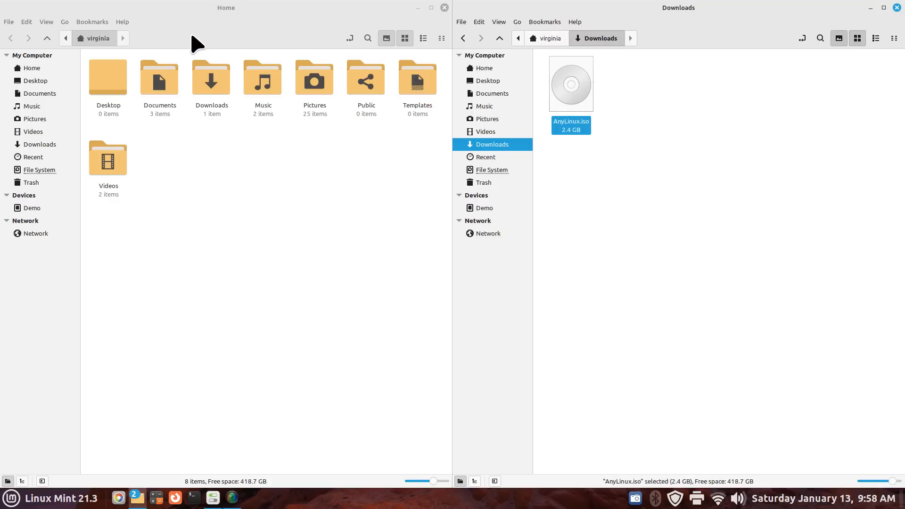
Close the Downloads window, and maximize the remaining Home window.
{"action": "left_click_drag", "start_coordinate": [590, 8], "coordinate": [528, 58]}
{"action": "left_click", "coordinate": [774, 71]}
{"action": "double_click", "coordinate": [302, 10]}
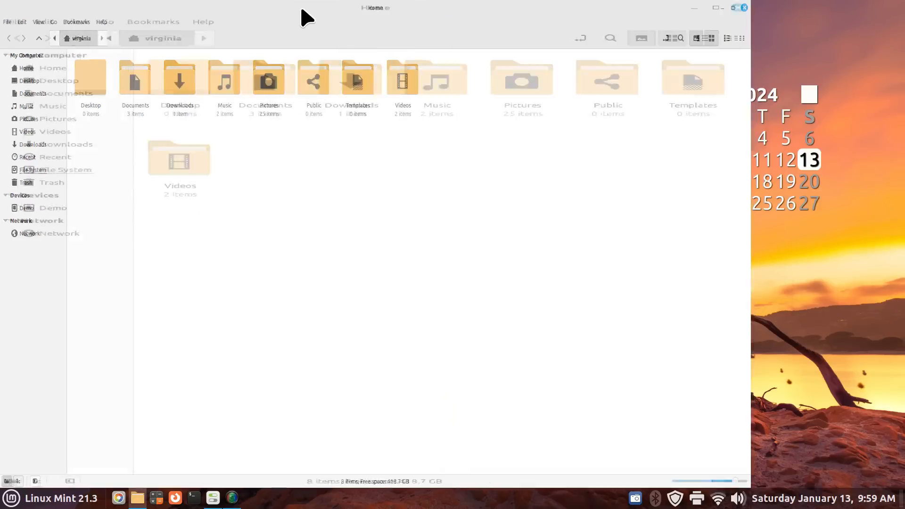
Enlarge the icons in the Home folder, and open the Pictures folder.
{"action": "scroll", "coordinate": [481, 301], "scroll_direction": "up", "scroll_amount": 2}
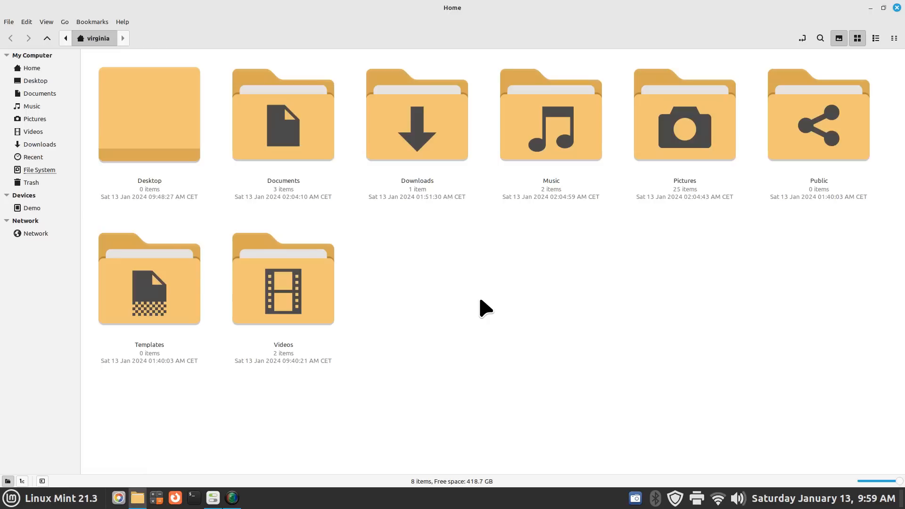
{"action": "scroll", "coordinate": [485, 309], "scroll_direction": "down", "scroll_amount": 2}
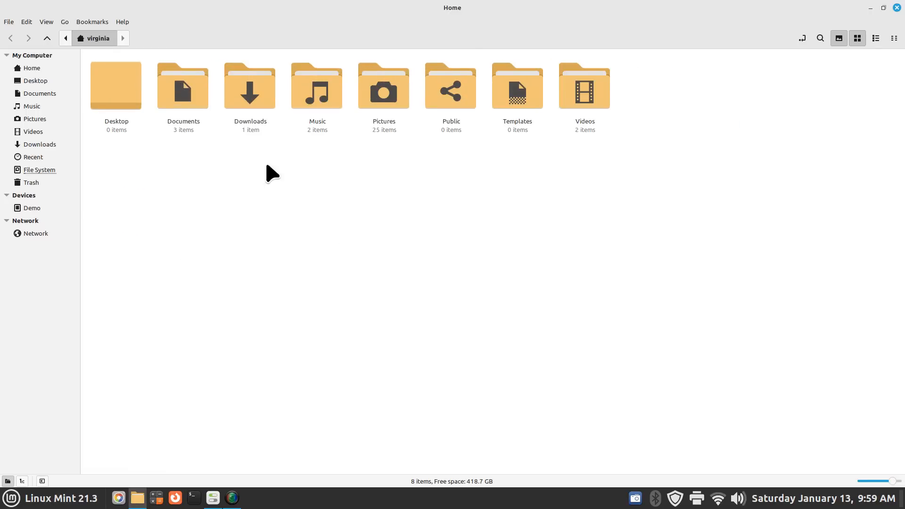
{"action": "double_click", "coordinate": [374, 96]}
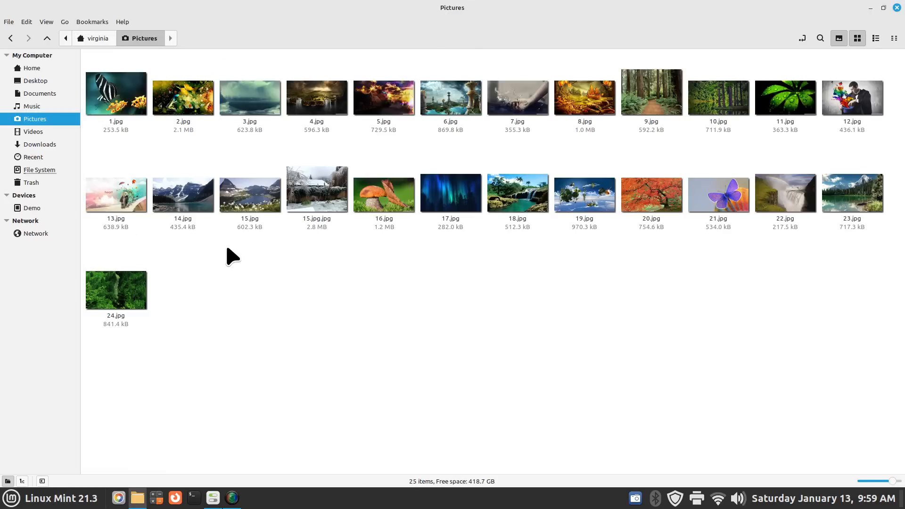
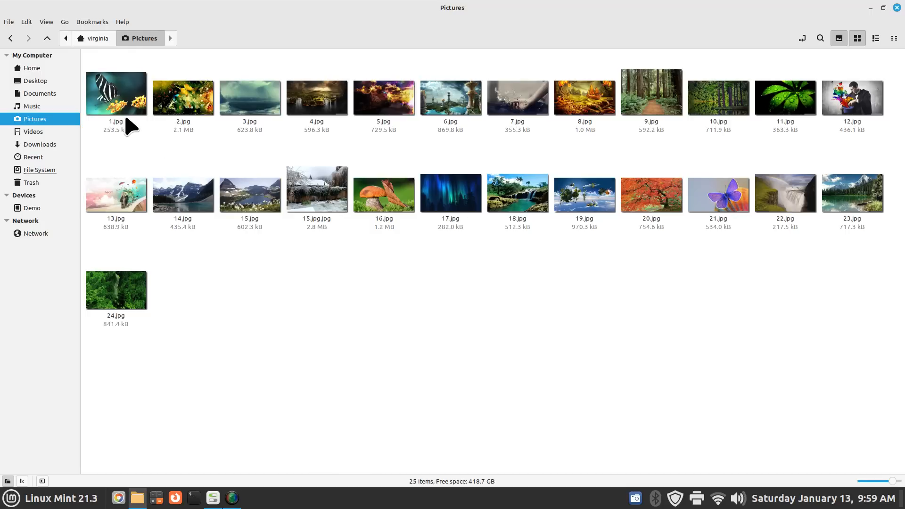
Quick-preview 1.jpg, 16.jpg and 15.jpg.jpg in the Pictures folder, closing each preview.
{"action": "left_click", "coordinate": [114, 95]}
{"action": "key", "text": "space"}
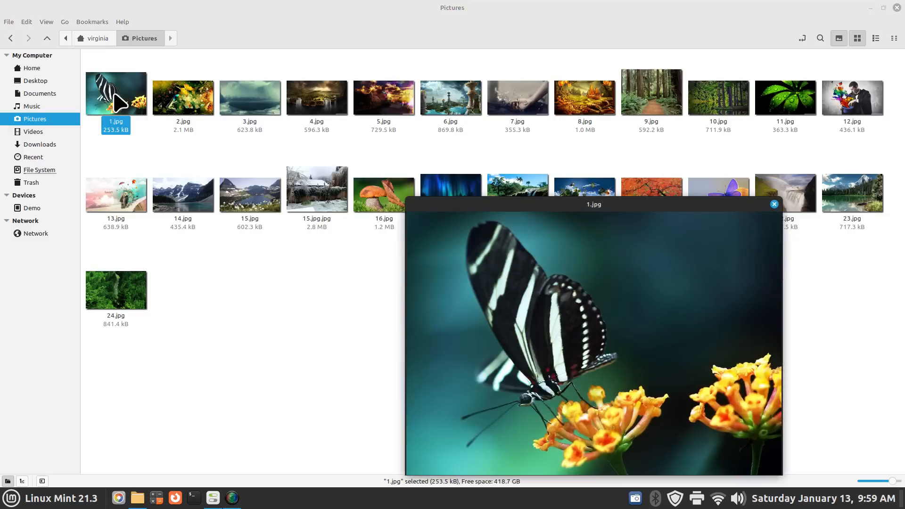
{"action": "left_click_drag", "start_coordinate": [459, 228], "coordinate": [240, 113]}
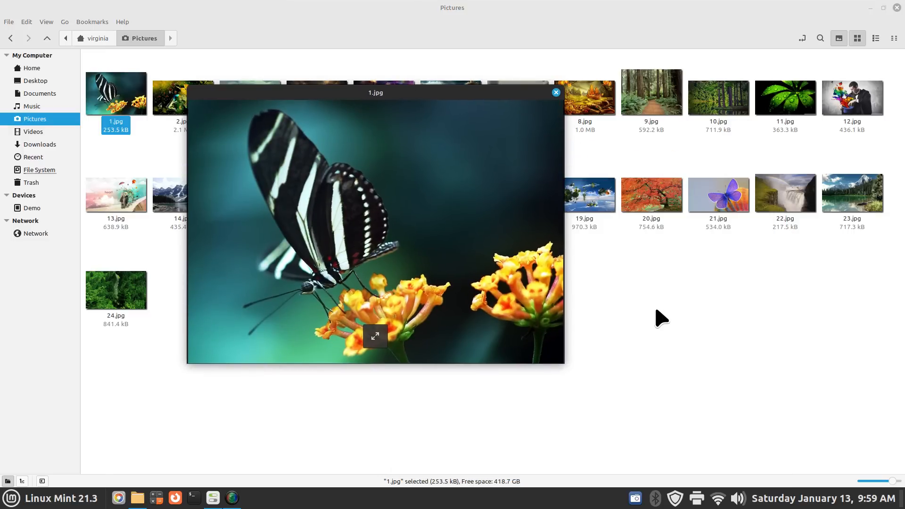
{"action": "key", "text": "space"}
{"action": "left_click", "coordinate": [400, 203]}
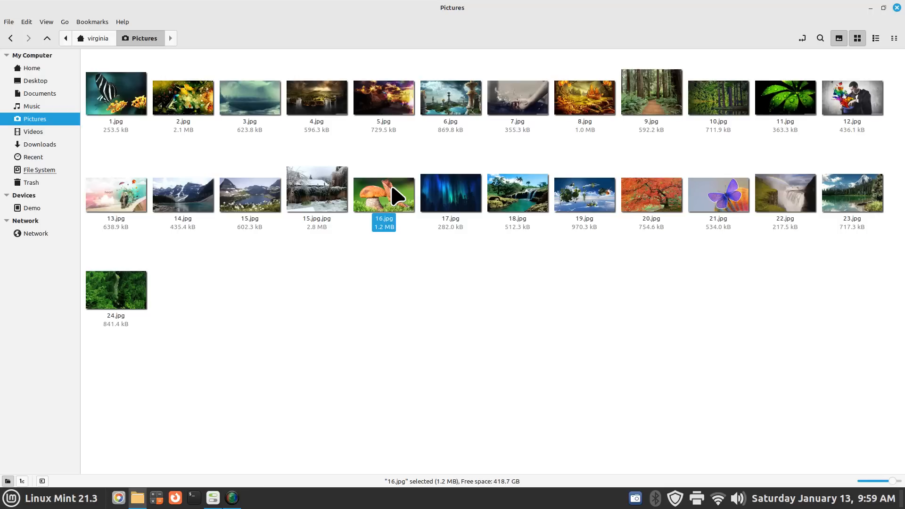
{"action": "key", "text": "space"}
{"action": "key", "text": "space"}
{"action": "left_click", "coordinate": [325, 198]}
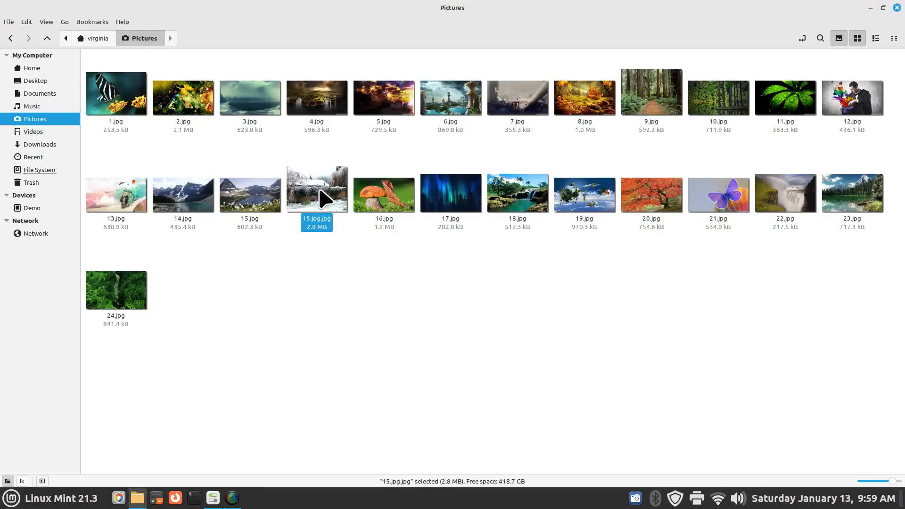
{"action": "key", "text": "space"}
{"action": "key", "text": "space"}
Open 16.jpg in the image viewer, view the program's About information, and close that dialog.
{"action": "double_click", "coordinate": [373, 199]}
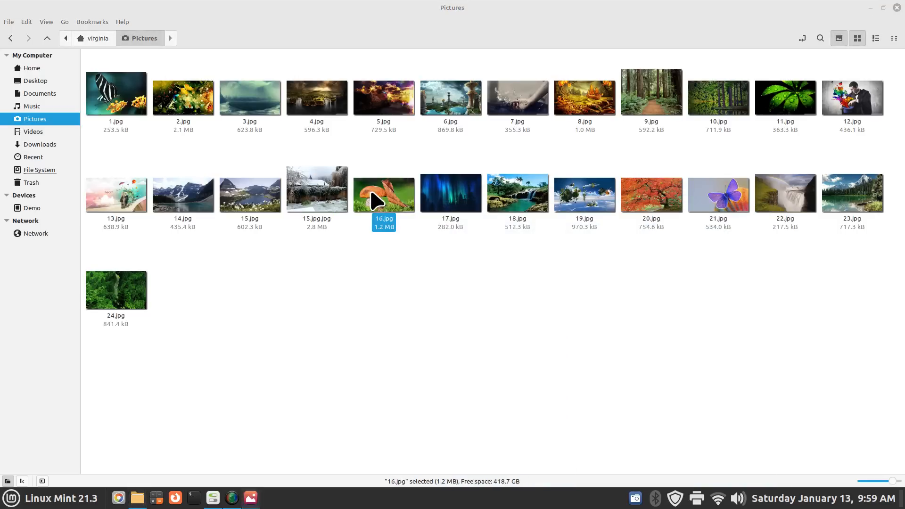
{"action": "left_click", "coordinate": [196, 49]}
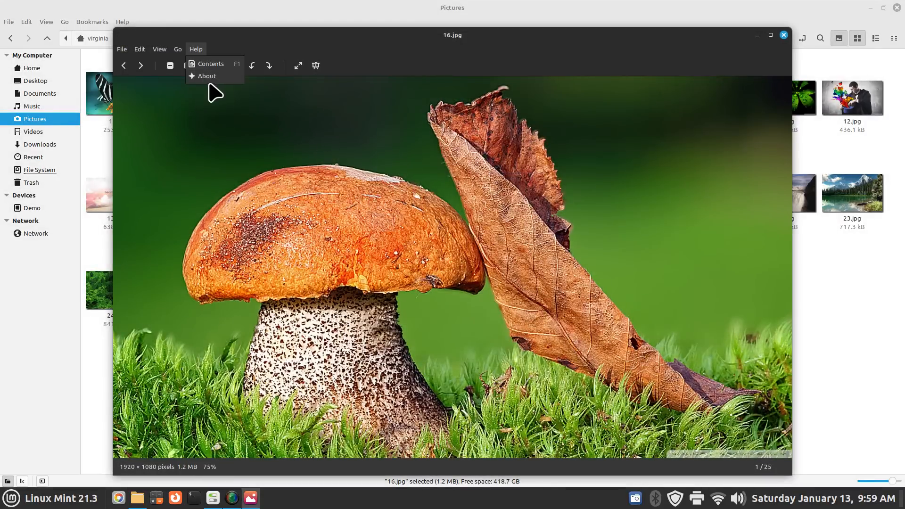
{"action": "left_click", "coordinate": [209, 81]}
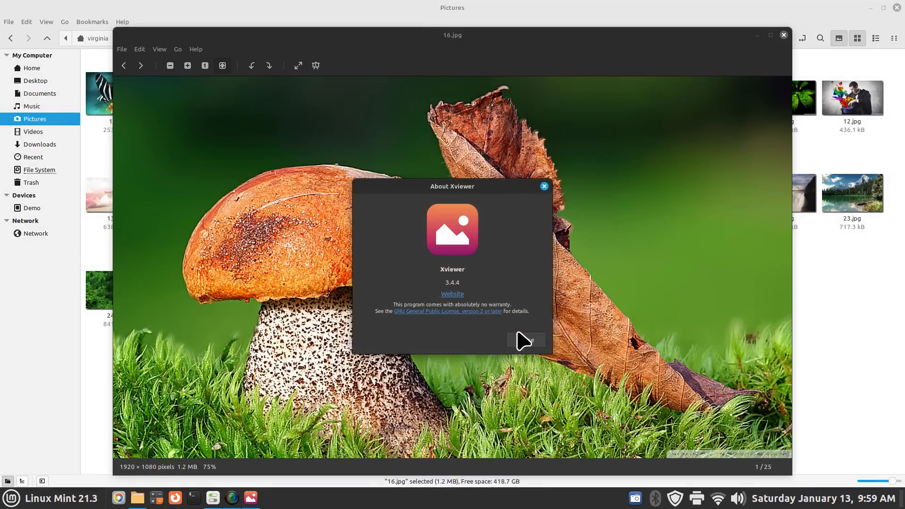
{"action": "left_click", "coordinate": [524, 340]}
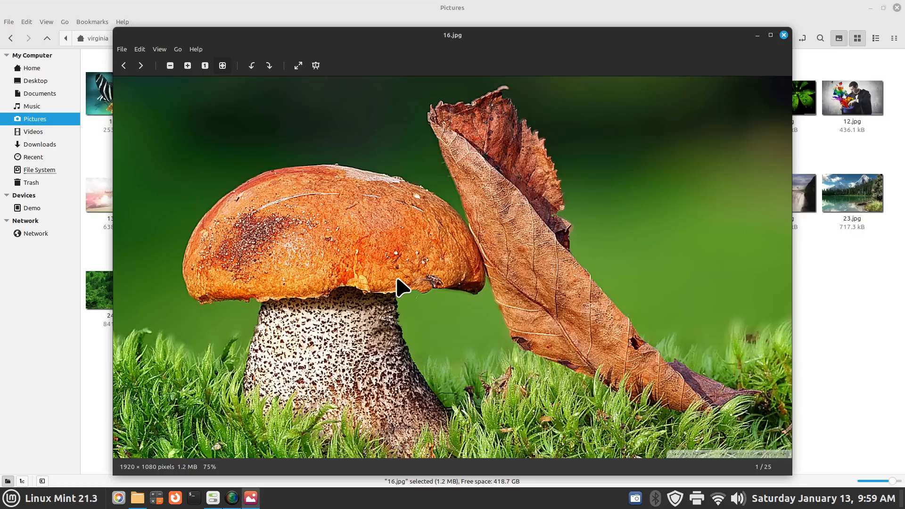
Test zooming in and out on 16.jpg in the image viewer, and close the viewer.
{"action": "scroll", "coordinate": [414, 307], "scroll_direction": "up", "scroll_amount": 1}
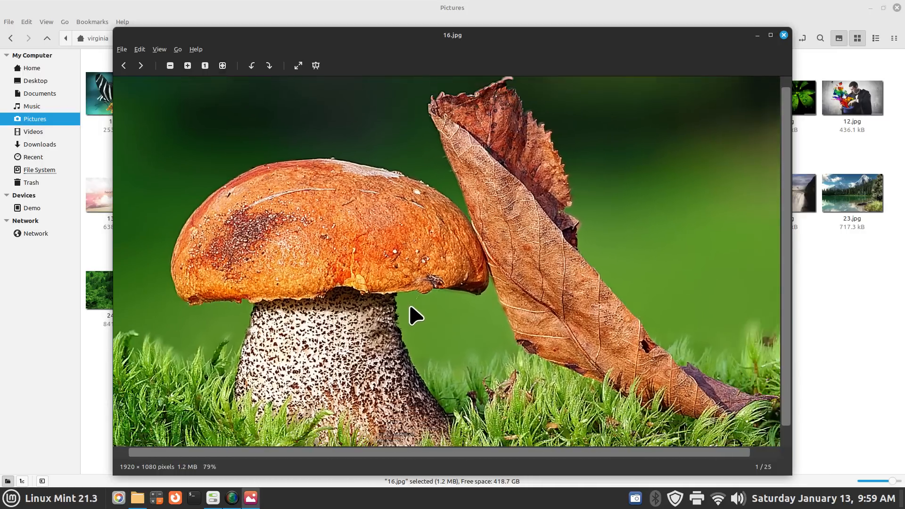
{"action": "scroll", "coordinate": [414, 306], "scroll_direction": "down", "scroll_amount": 5}
{"action": "scroll", "coordinate": [413, 307], "scroll_direction": "up", "scroll_amount": 3}
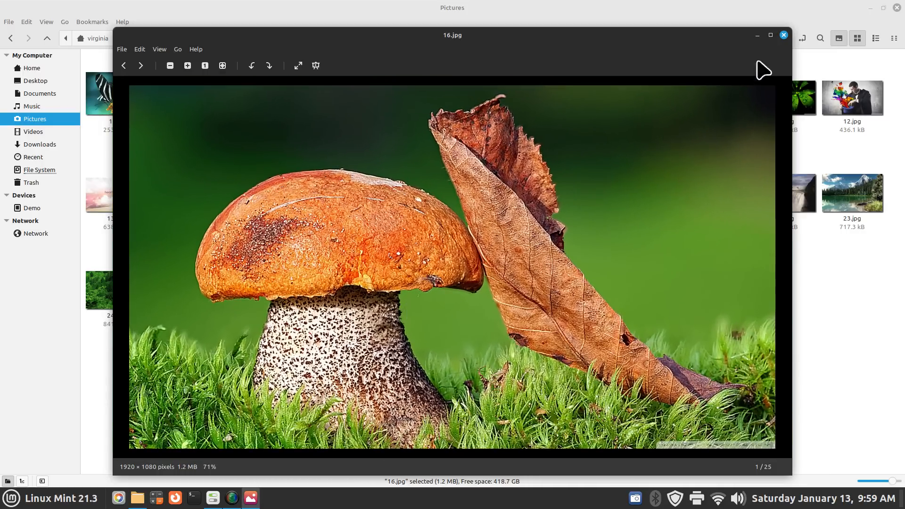
{"action": "left_click", "coordinate": [784, 35]}
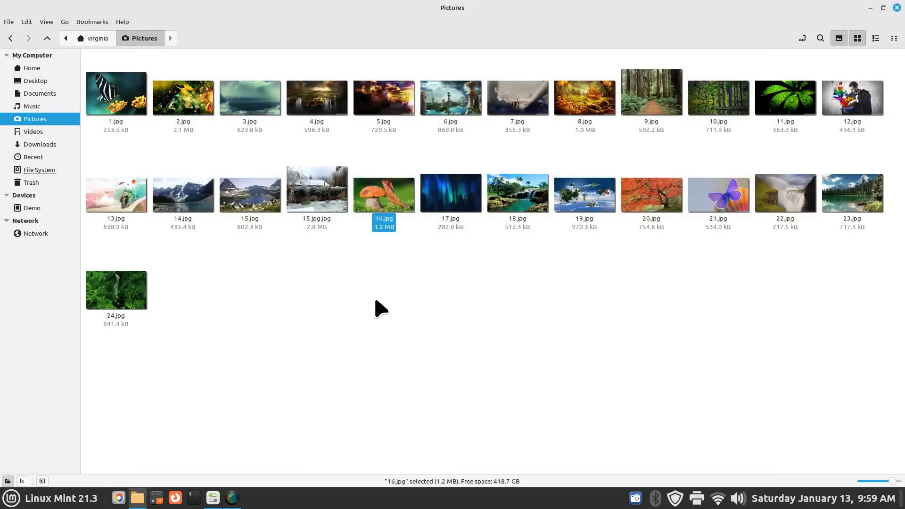
Test shrinking and enlarging the thumbnails in the Pictures folder.
{"action": "scroll", "coordinate": [386, 342], "scroll_direction": "up", "scroll_amount": 1}
{"action": "scroll", "coordinate": [390, 337], "scroll_direction": "down", "scroll_amount": 3}
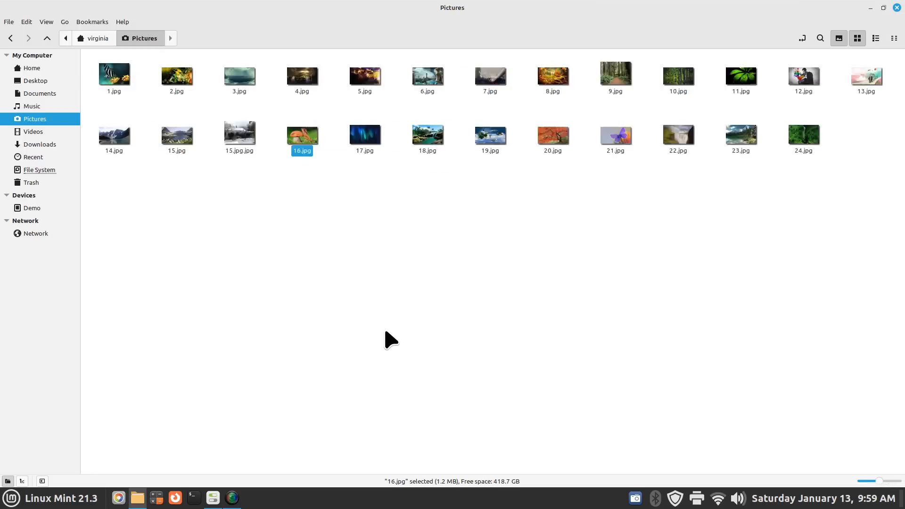
{"action": "scroll", "coordinate": [390, 338], "scroll_direction": "up", "scroll_amount": 1}
{"action": "scroll", "coordinate": [393, 338], "scroll_direction": "up", "scroll_amount": 2}
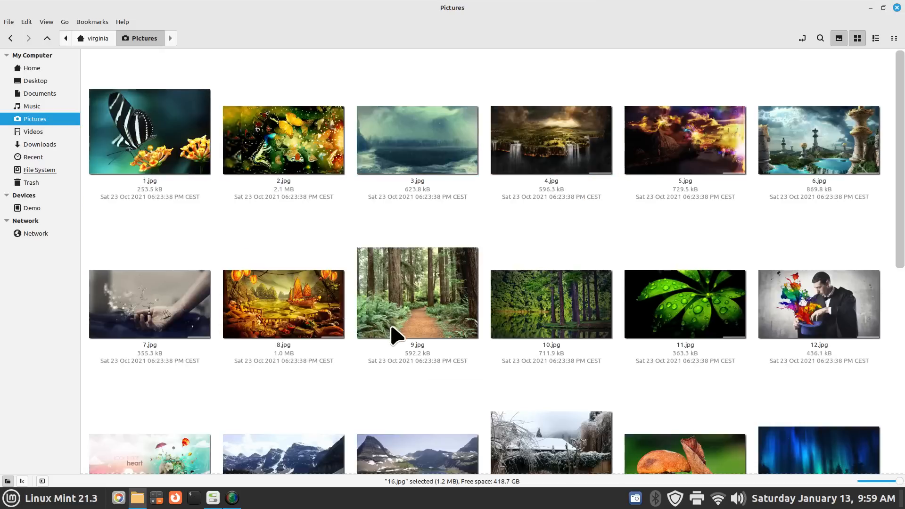
{"action": "scroll", "coordinate": [393, 327], "scroll_direction": "down", "scroll_amount": 2}
{"action": "scroll", "coordinate": [366, 323], "scroll_direction": "up", "scroll_amount": 1}
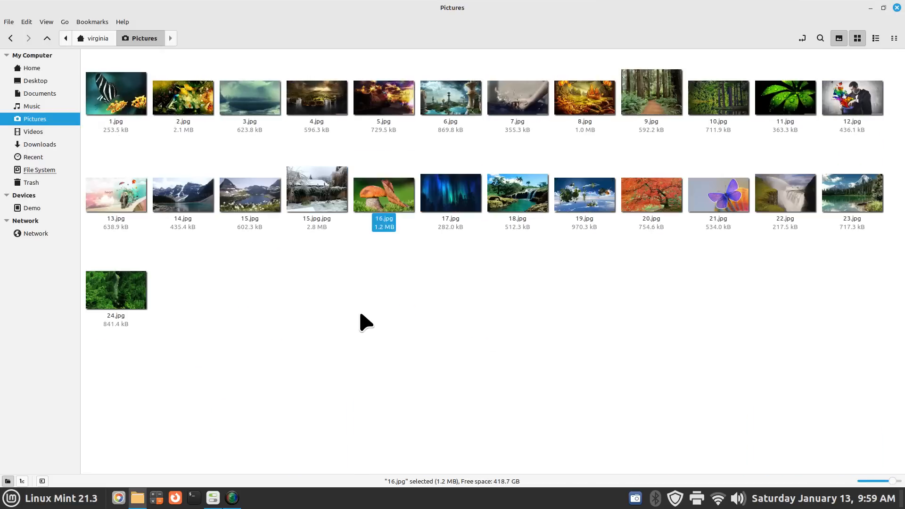
Reopen 16.jpg in the image viewer, zoom out on it, close the viewer, and deselect the file.
{"action": "double_click", "coordinate": [380, 195]}
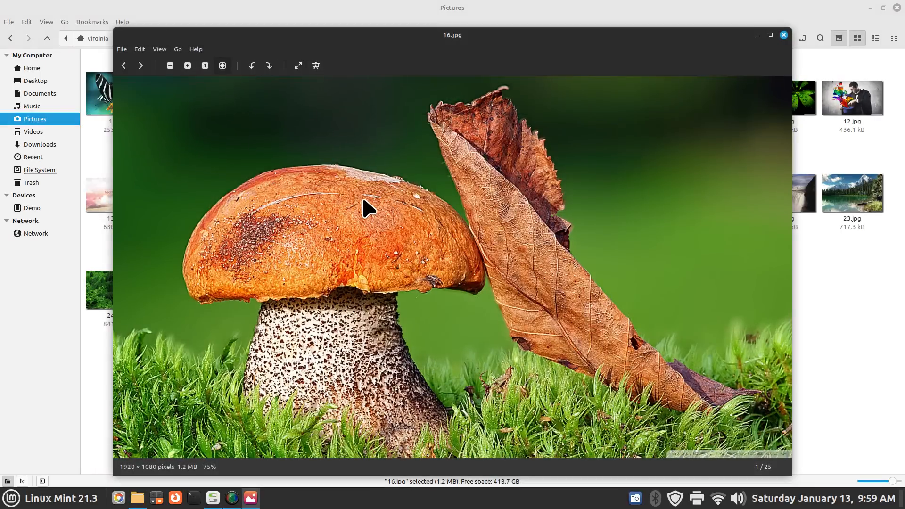
{"action": "scroll", "coordinate": [363, 198], "scroll_direction": "down", "scroll_amount": 1}
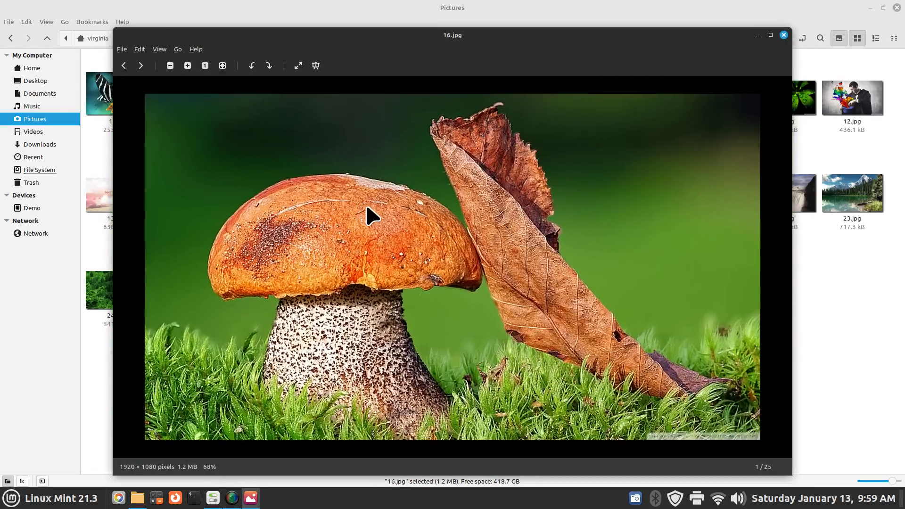
{"action": "left_click", "coordinate": [784, 34]}
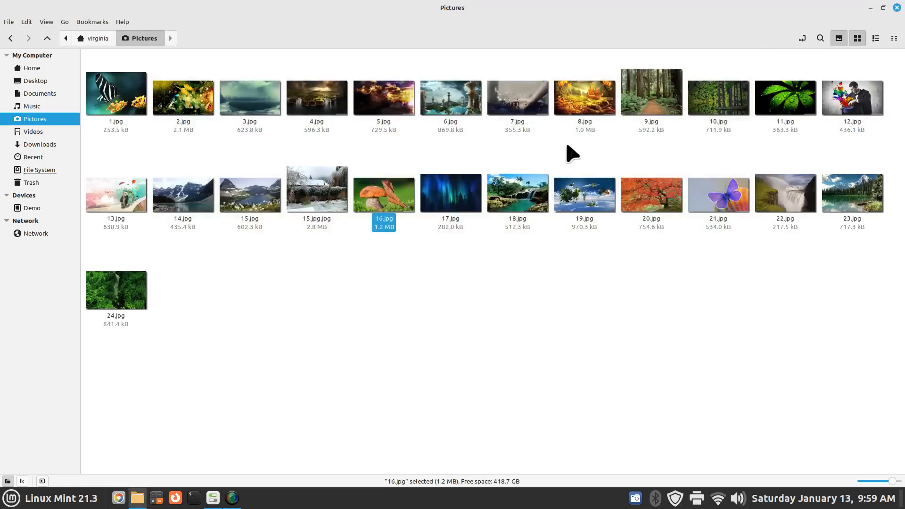
{"action": "left_click", "coordinate": [414, 288]}
Reduce the maximized Pictures window, set 1.jpg as the wallpaper, and move the window aside to reveal the desktop.
{"action": "right_click", "coordinate": [125, 87]}
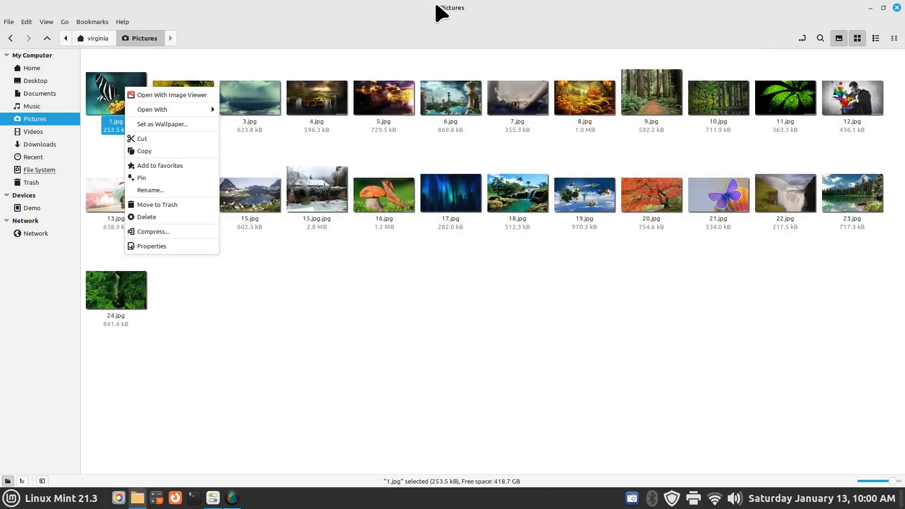
{"action": "left_click", "coordinate": [401, 8]}
{"action": "left_click_drag", "start_coordinate": [400, 8], "coordinate": [398, 34]}
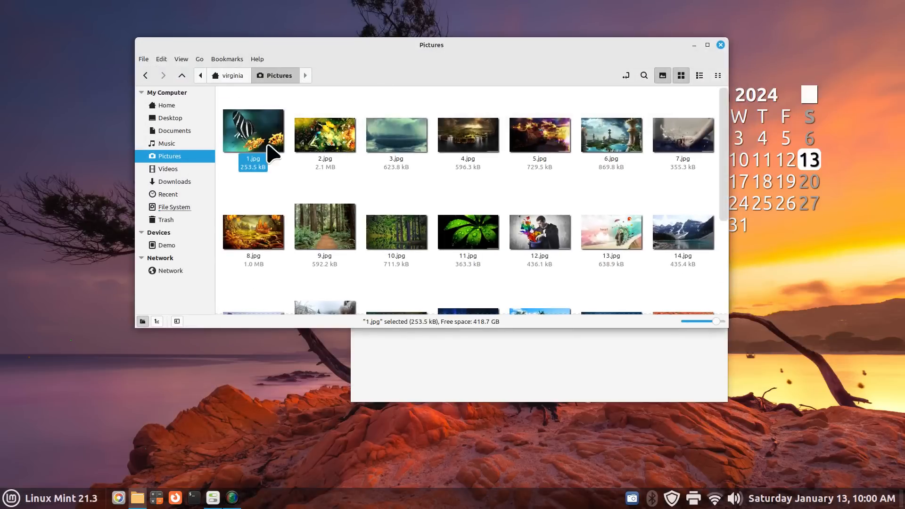
{"action": "right_click", "coordinate": [252, 135]}
{"action": "left_click", "coordinate": [285, 166]}
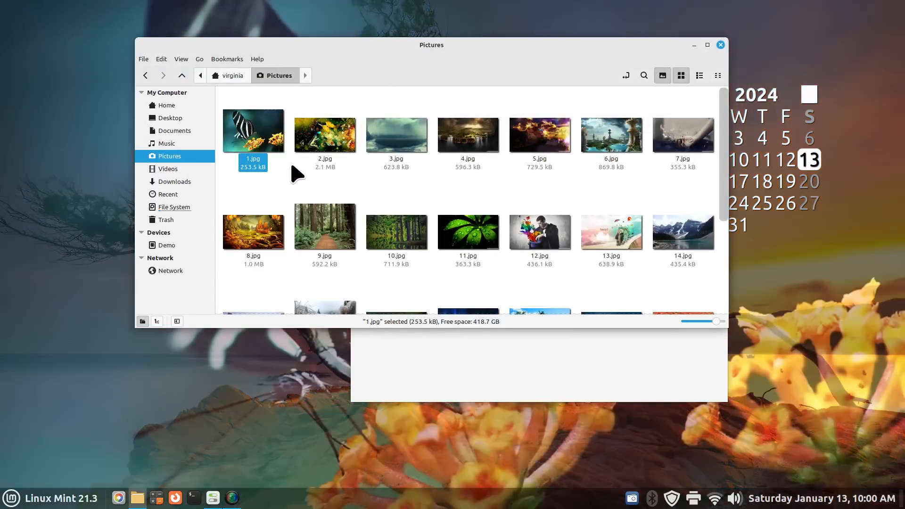
{"action": "left_click_drag", "start_coordinate": [343, 49], "coordinate": [549, 49]}
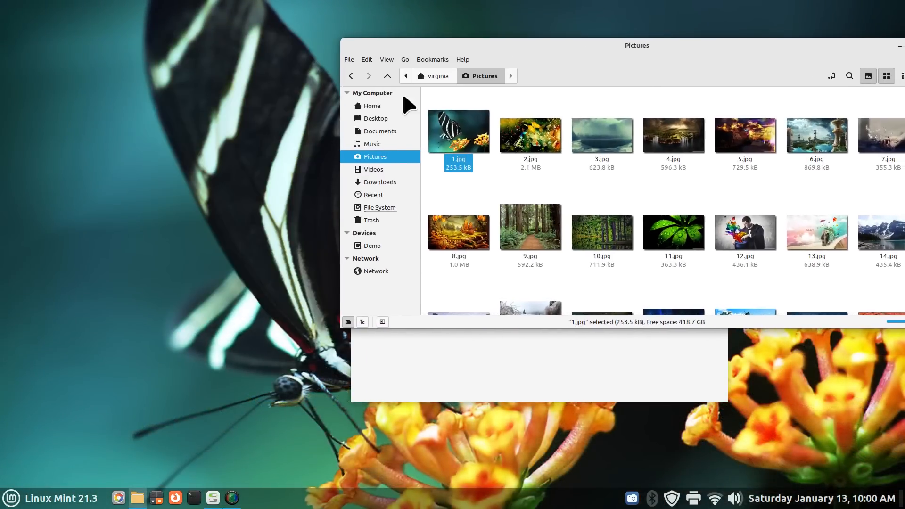
Change the desktop background to the Corsica image from the Virginia collection.
{"action": "right_click", "coordinate": [133, 165]}
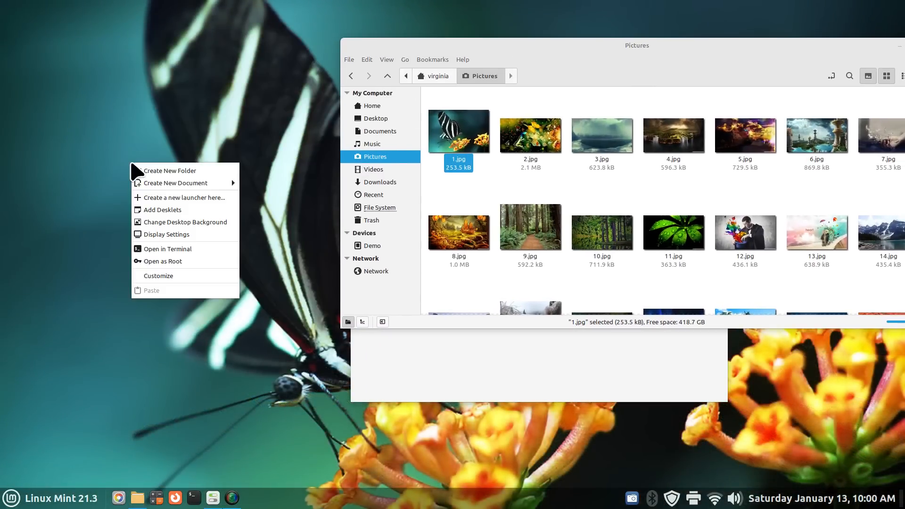
{"action": "left_click", "coordinate": [175, 223]}
{"action": "left_click", "coordinate": [441, 177]}
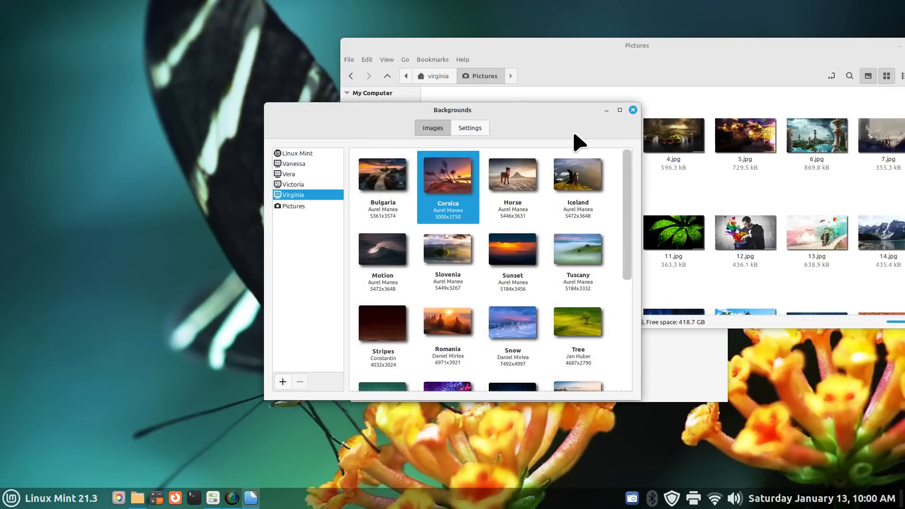
Close the Backgrounds, Pictures and System Settings windows to clear the desktop.
{"action": "left_click", "coordinate": [633, 110]}
{"action": "left_click_drag", "start_coordinate": [642, 81], "coordinate": [420, 110]}
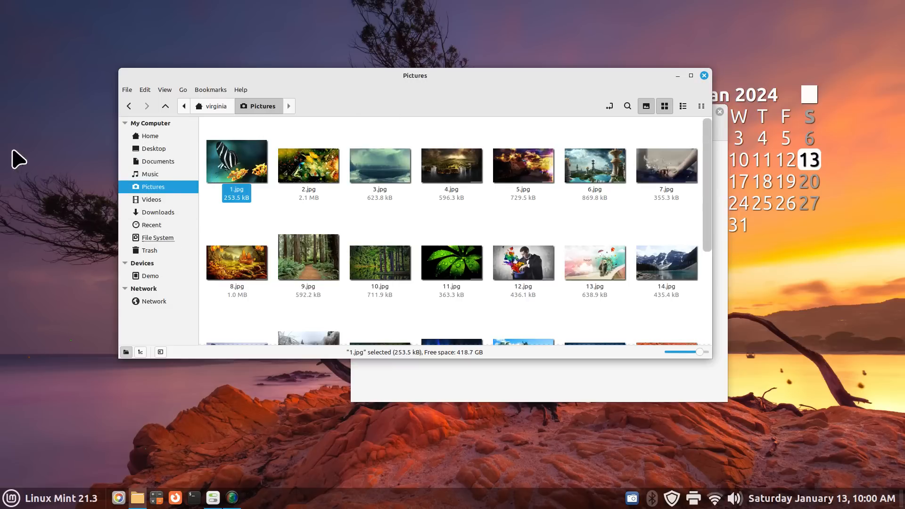
{"action": "left_click", "coordinate": [704, 76]}
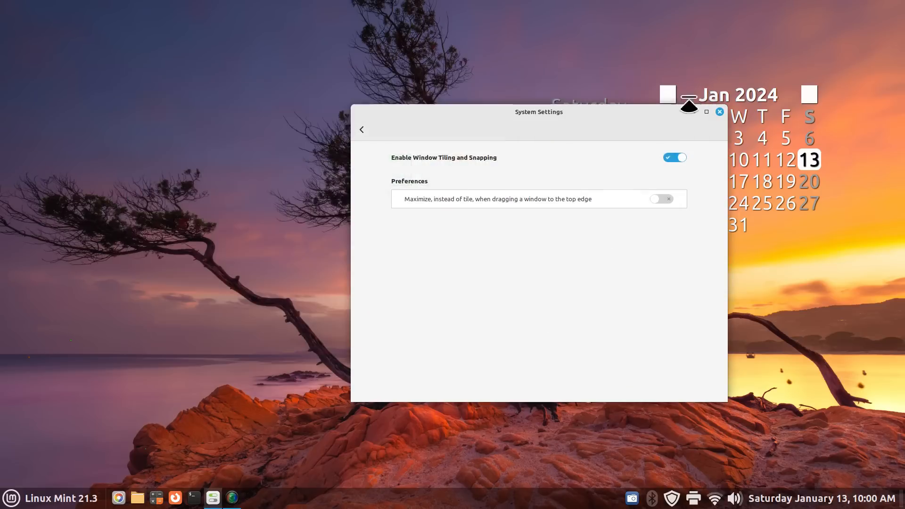
{"action": "left_click", "coordinate": [720, 112]}
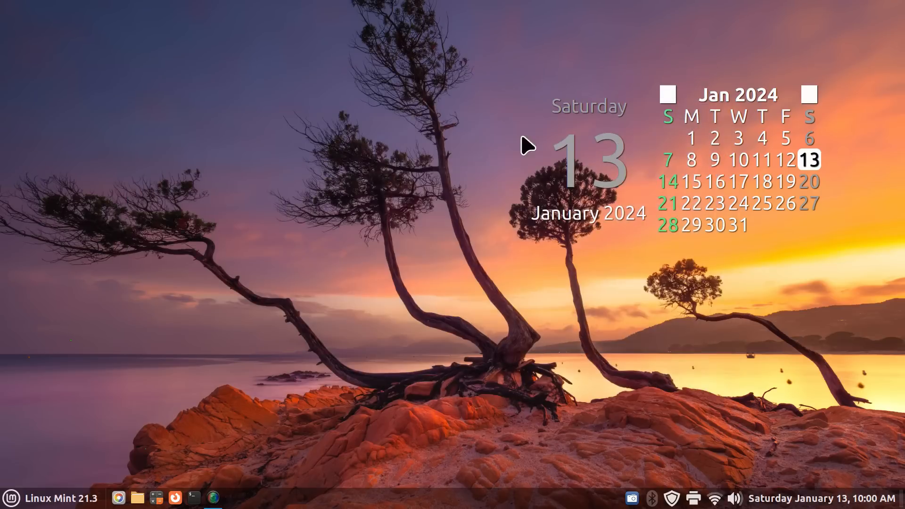
Open the desktop settings from the desktop's Customize window, test showing and hiding the Home and Trash icons, and close the settings.
{"action": "right_click", "coordinate": [183, 111]}
{"action": "left_click", "coordinate": [219, 222]}
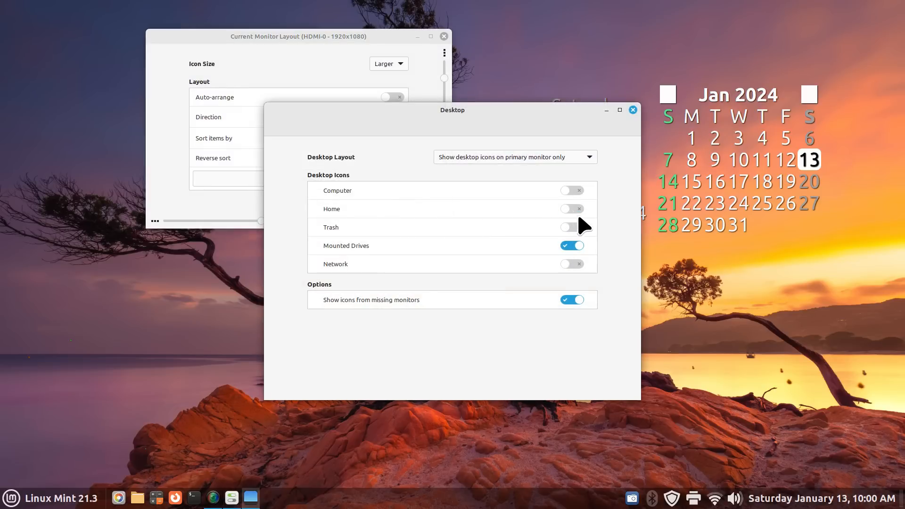
{"action": "left_click", "coordinate": [578, 213]}
{"action": "left_click", "coordinate": [581, 228]}
{"action": "left_click", "coordinate": [579, 228]}
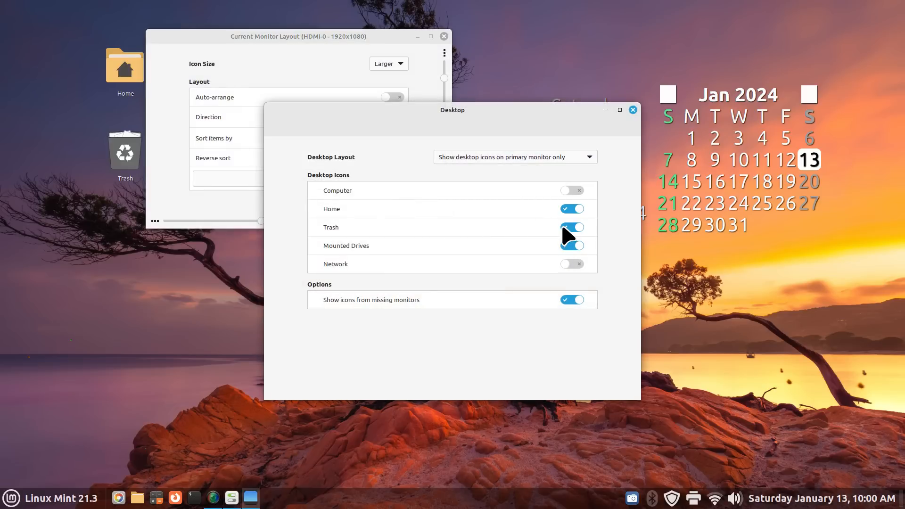
{"action": "left_click", "coordinate": [573, 209]}
{"action": "left_click", "coordinate": [633, 110]}
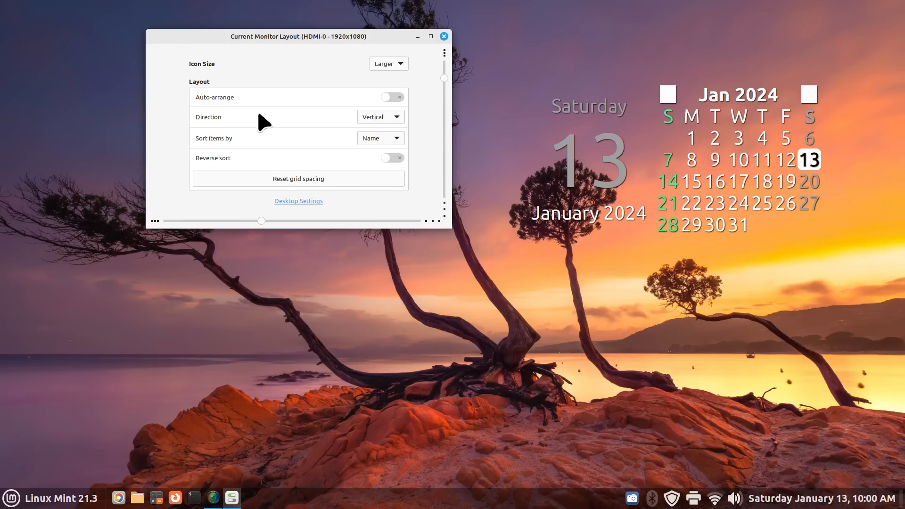
Review the desktop icon size options in the Current Monitor Layout window, and close it.
{"action": "left_click_drag", "start_coordinate": [189, 35], "coordinate": [306, 43]}
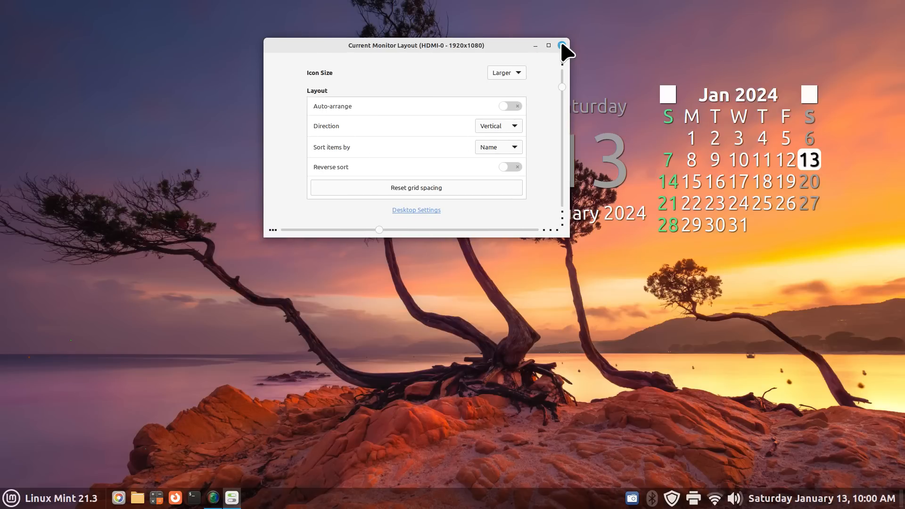
{"action": "left_click", "coordinate": [516, 73]}
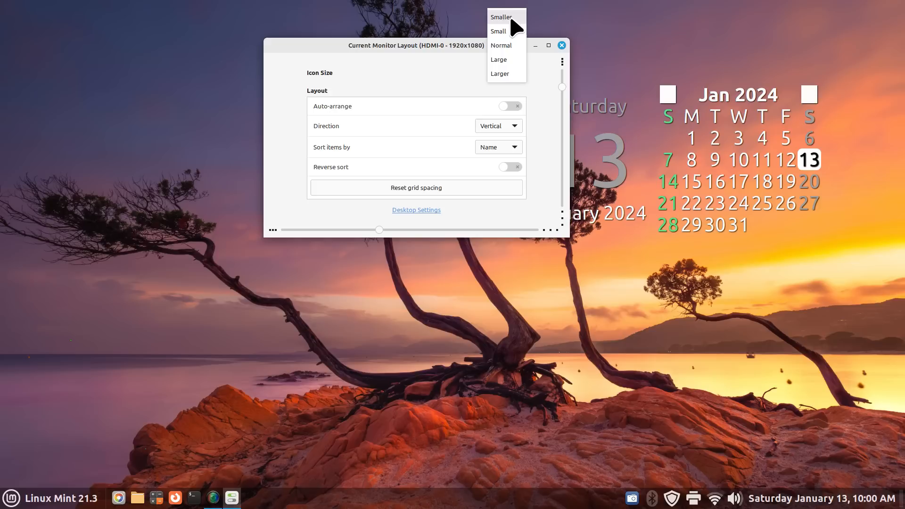
{"action": "left_click", "coordinate": [547, 78]}
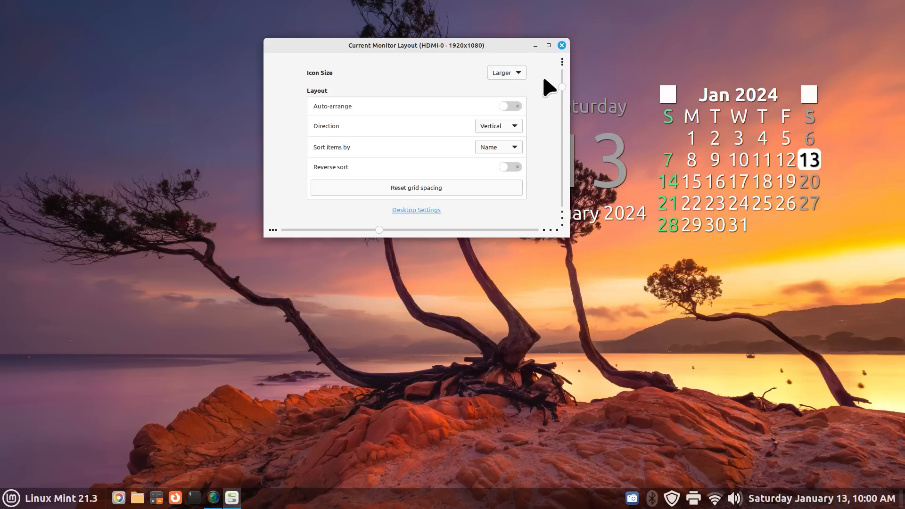
{"action": "left_click", "coordinate": [562, 45]}
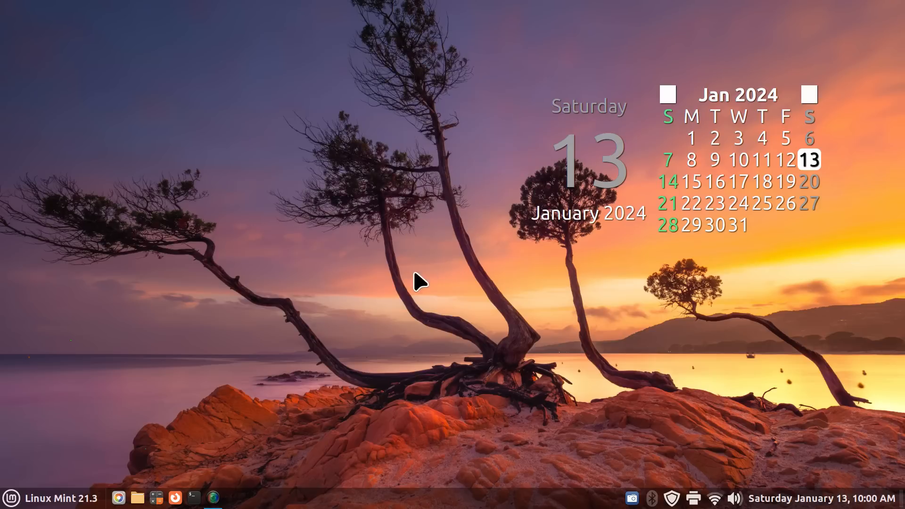
Open the Home folder in the file manager, look it over, and close it.
{"action": "left_click", "coordinate": [137, 498]}
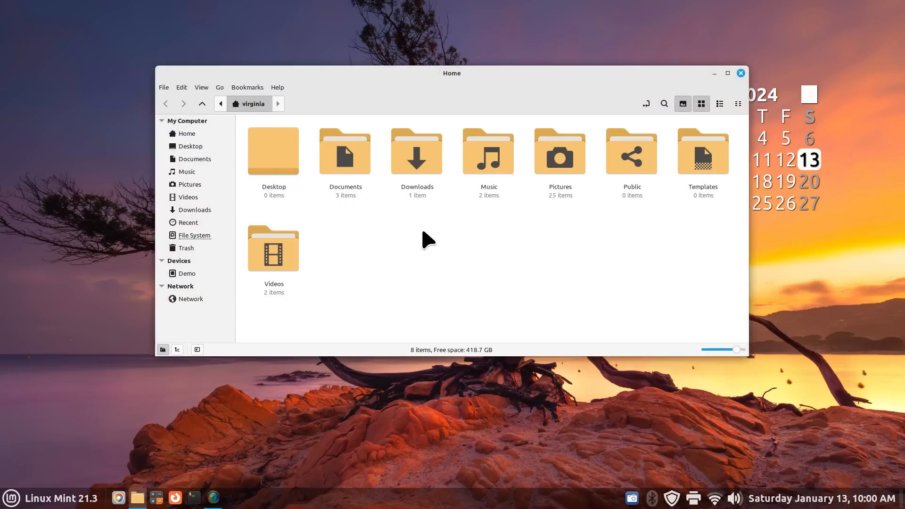
{"action": "left_click", "coordinate": [741, 74]}
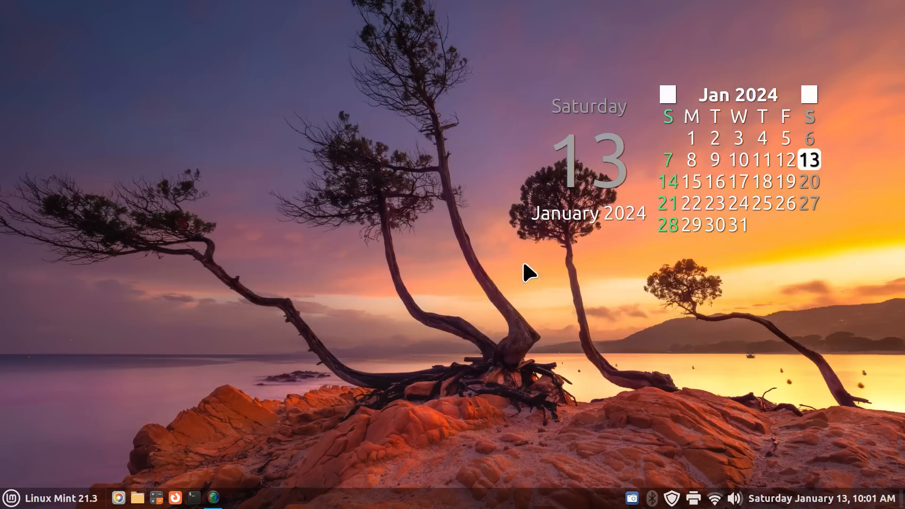
Open System Settings from the desktop panel and look over the Hardware and Administration categories.
{"action": "right_click", "coordinate": [370, 504]}
{"action": "left_click", "coordinate": [366, 476]}
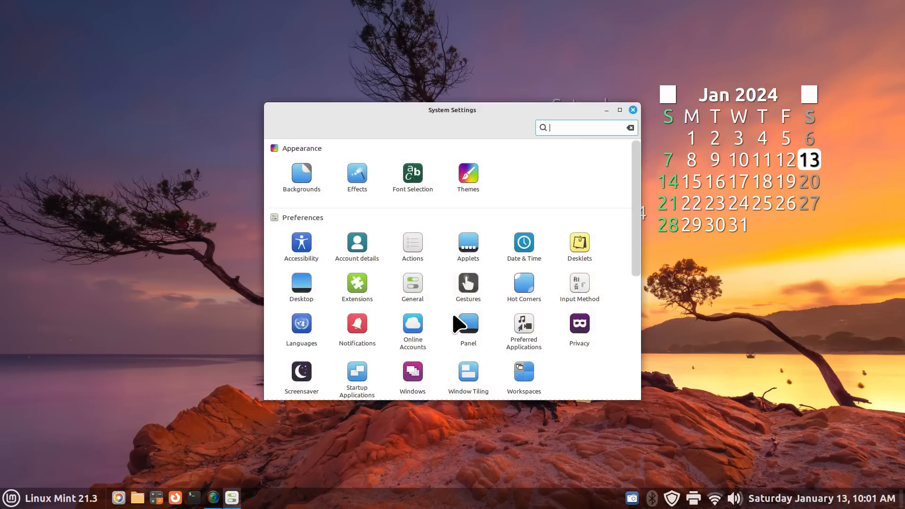
{"action": "scroll", "coordinate": [455, 324], "scroll_direction": "down", "scroll_amount": 5}
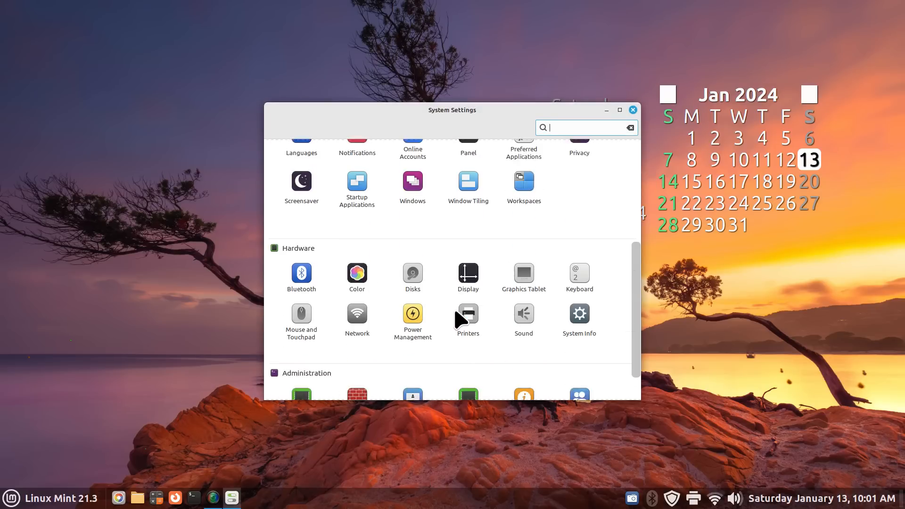
{"action": "scroll", "coordinate": [458, 320], "scroll_direction": "down", "scroll_amount": 2}
{"action": "scroll", "coordinate": [455, 321], "scroll_direction": "up", "scroll_amount": 1}
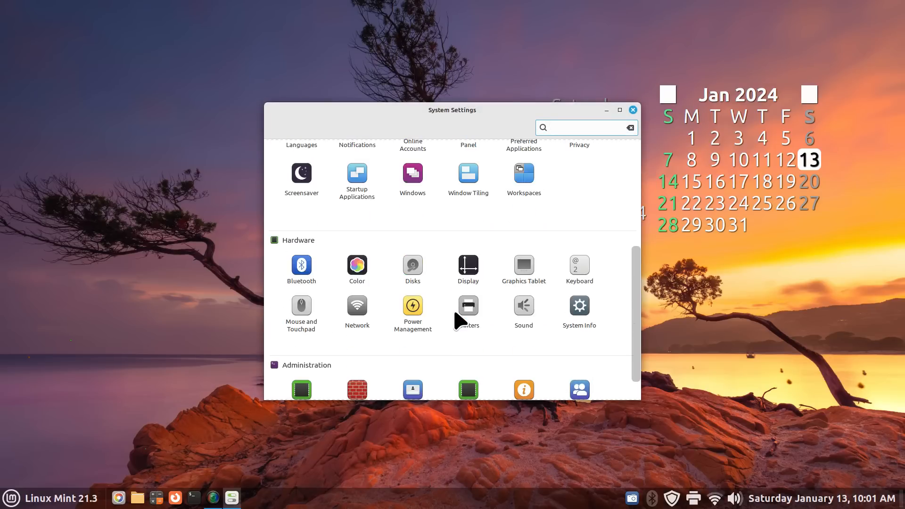
{"action": "scroll", "coordinate": [458, 320], "scroll_direction": "down", "scroll_amount": 1}
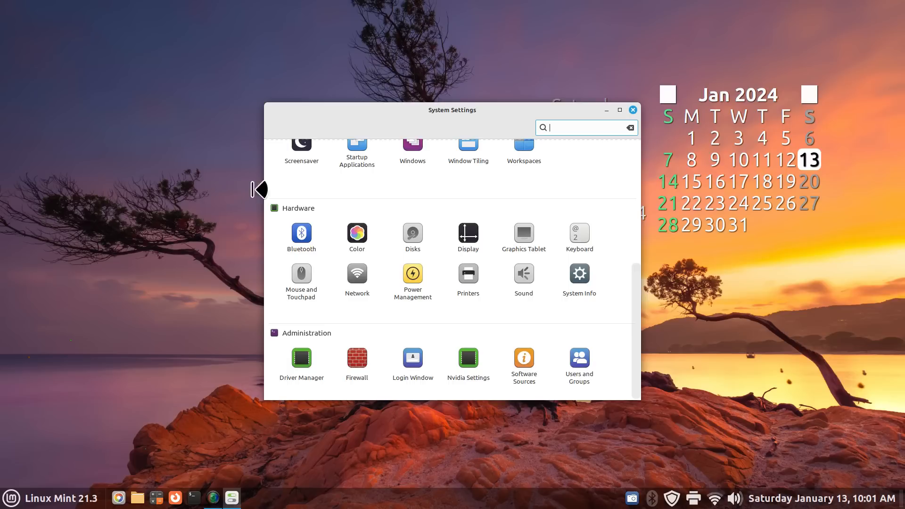
{"action": "right_click", "coordinate": [119, 175]}
{"action": "left_click", "coordinate": [491, 194]}
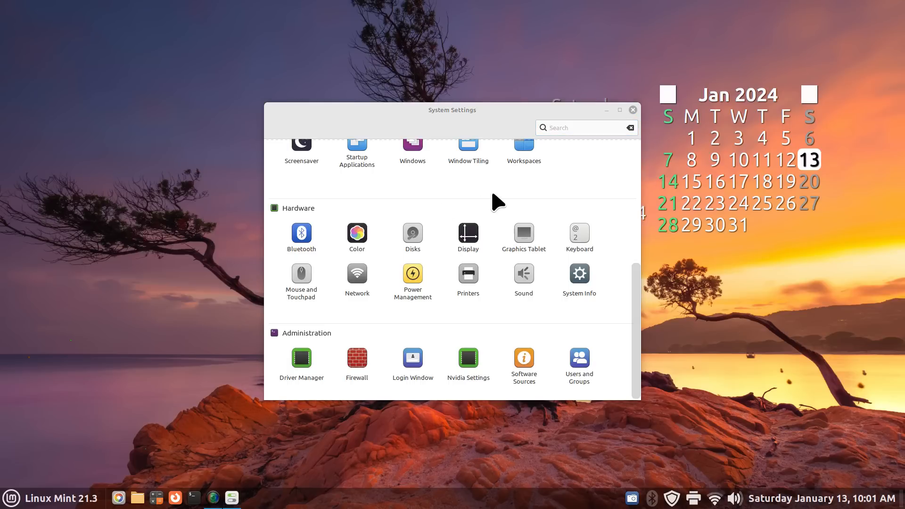
Review the keyboard Shortcuts settings and the Mouse and Touchpad settings, returning to the System Settings overview.
{"action": "left_click", "coordinate": [581, 232]}
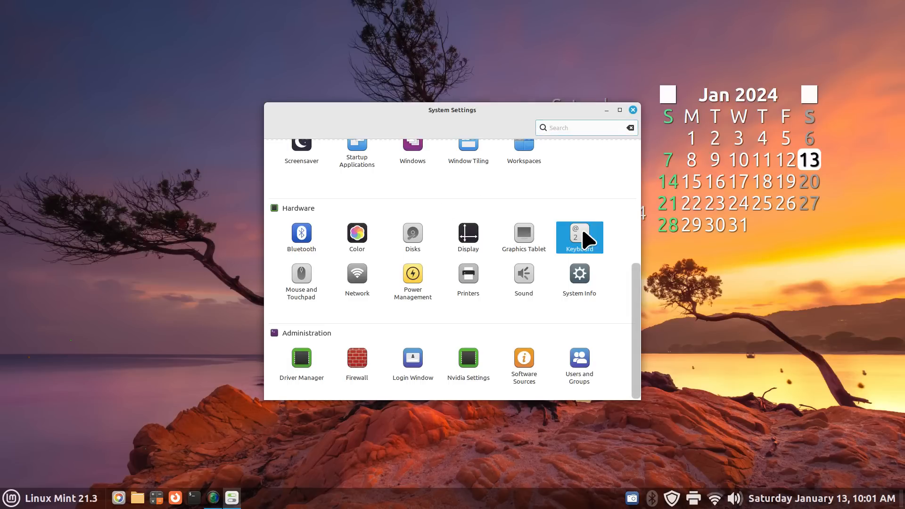
{"action": "left_click", "coordinate": [452, 132]}
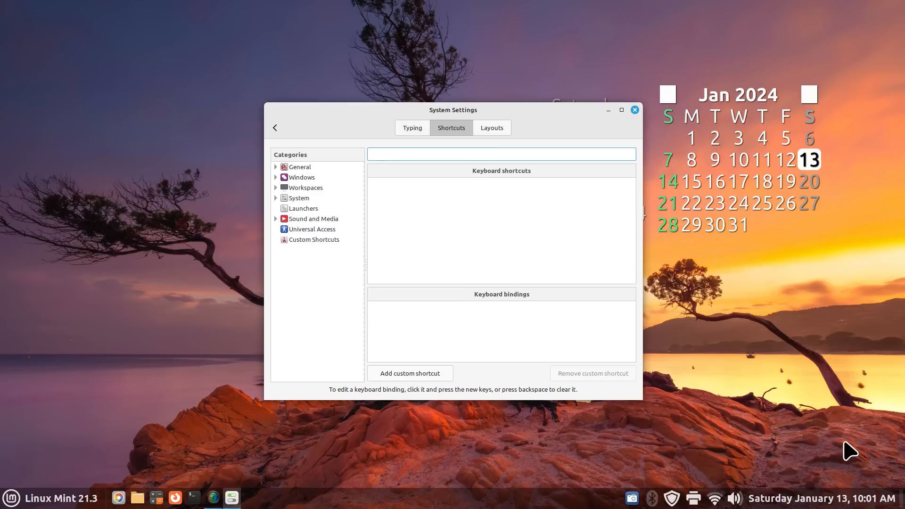
{"action": "left_click", "coordinate": [275, 128]}
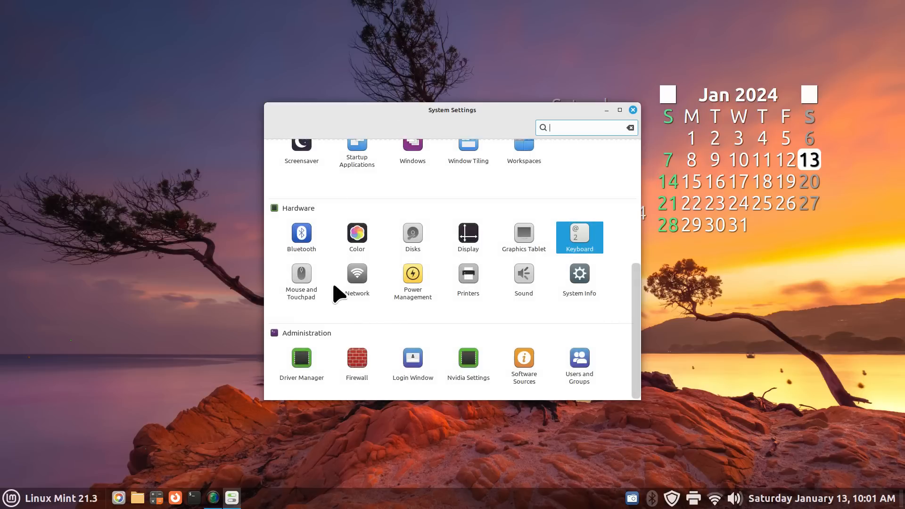
{"action": "left_click", "coordinate": [303, 278]}
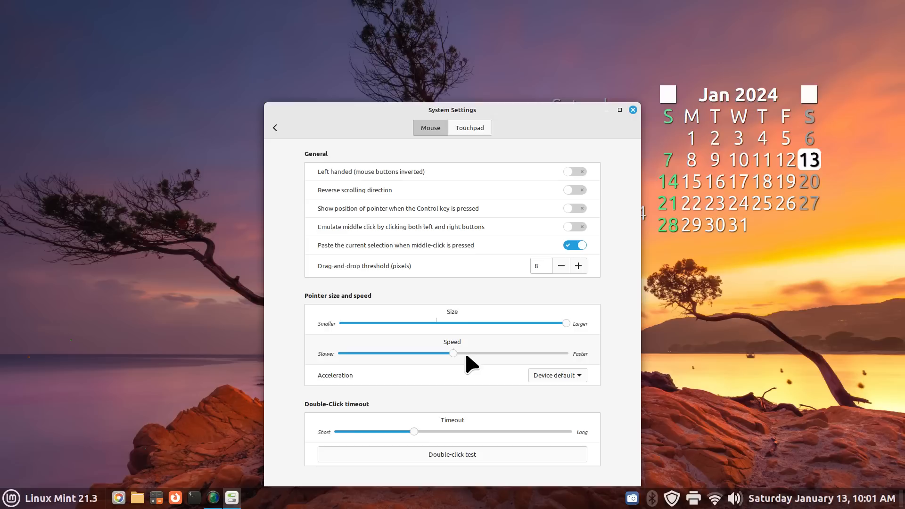
{"action": "left_click", "coordinate": [275, 128]}
Review the available mouse pointer themes in the advanced Themes settings, and return to the overview.
{"action": "scroll", "coordinate": [509, 226], "scroll_direction": "up", "scroll_amount": 5}
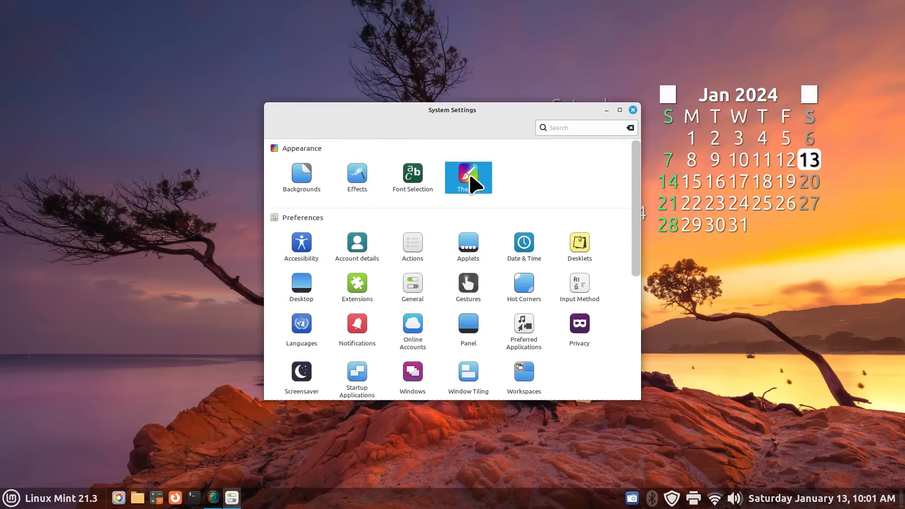
{"action": "left_click", "coordinate": [471, 179]}
{"action": "left_click", "coordinate": [577, 291]}
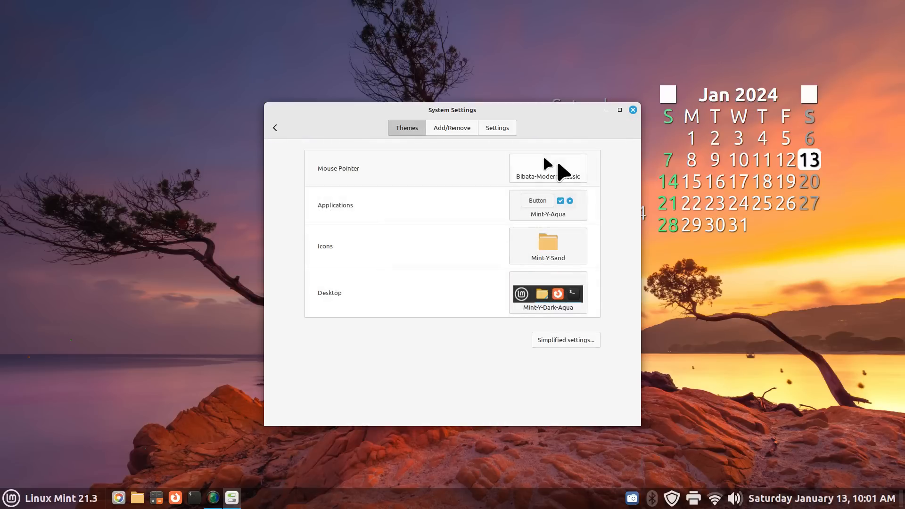
{"action": "left_click", "coordinate": [558, 170]}
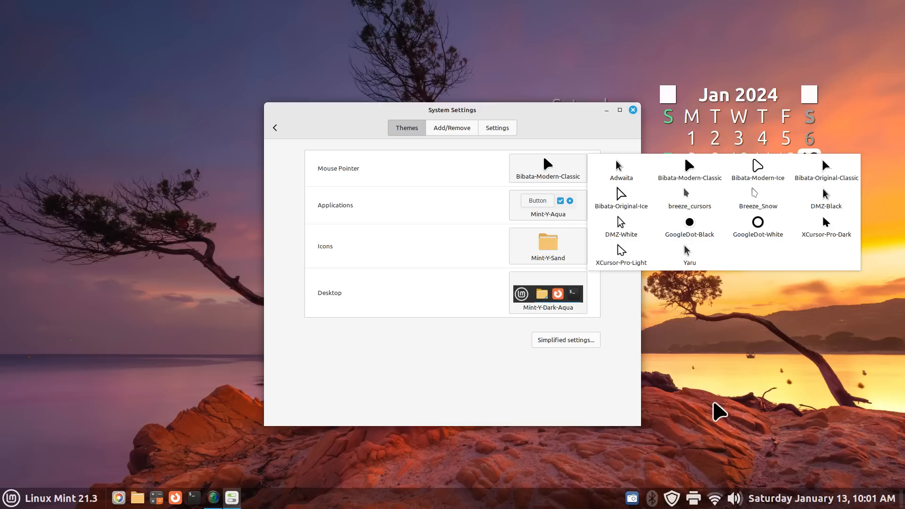
{"action": "left_click", "coordinate": [274, 128]}
{"action": "left_click", "coordinate": [275, 129]}
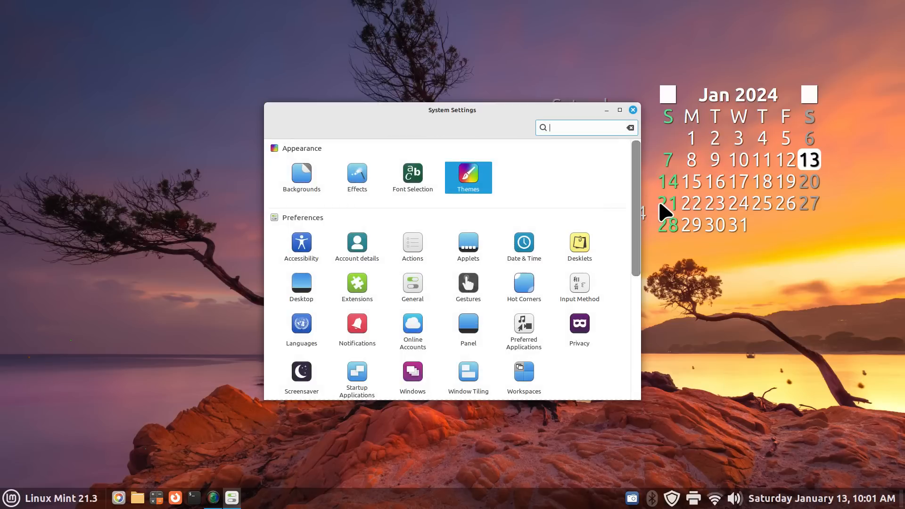
Open the Printers window from the Hardware category, look at the configured printer, and close it.
{"action": "left_click_drag", "start_coordinate": [639, 273], "coordinate": [505, 376]}
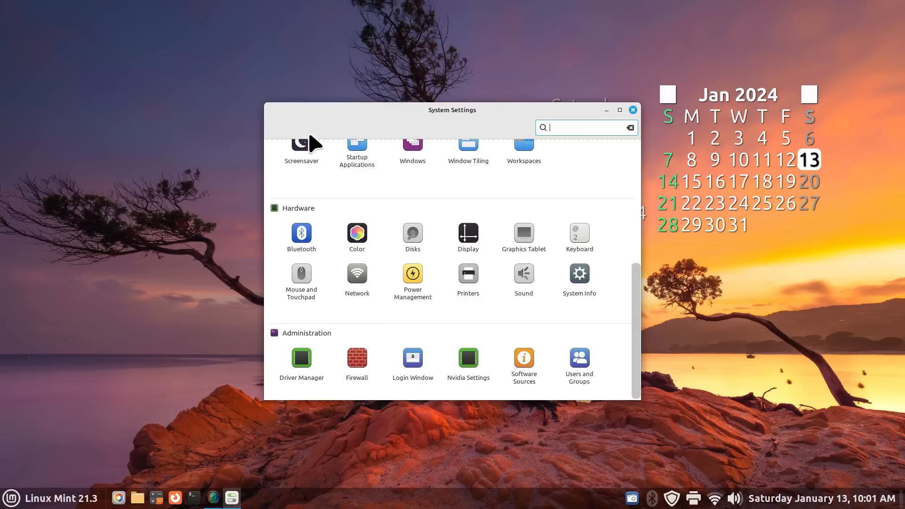
{"action": "left_click", "coordinate": [466, 278]}
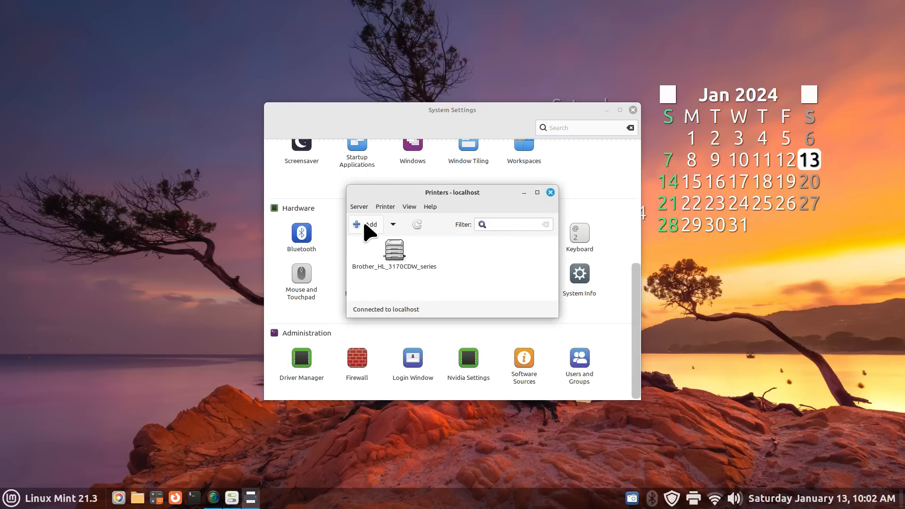
{"action": "left_click", "coordinate": [550, 193]}
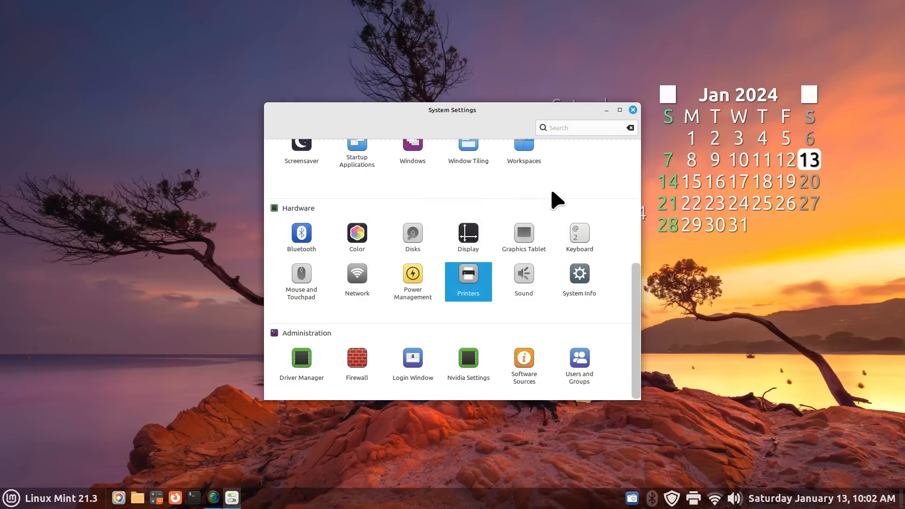
Review the Sound output and event sounds, browse the sound files for Starting Cinnamon without changing it, and return to the overview.
{"action": "left_click", "coordinate": [523, 278]}
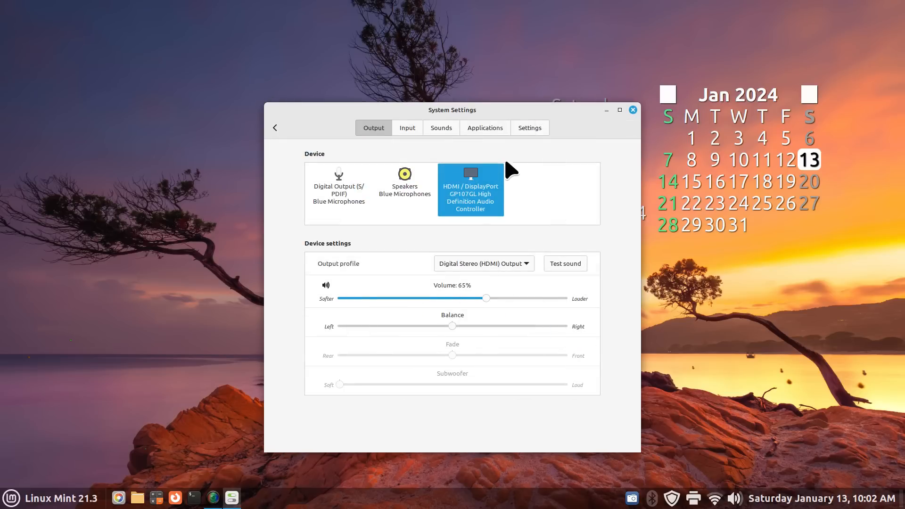
{"action": "left_click", "coordinate": [441, 128]}
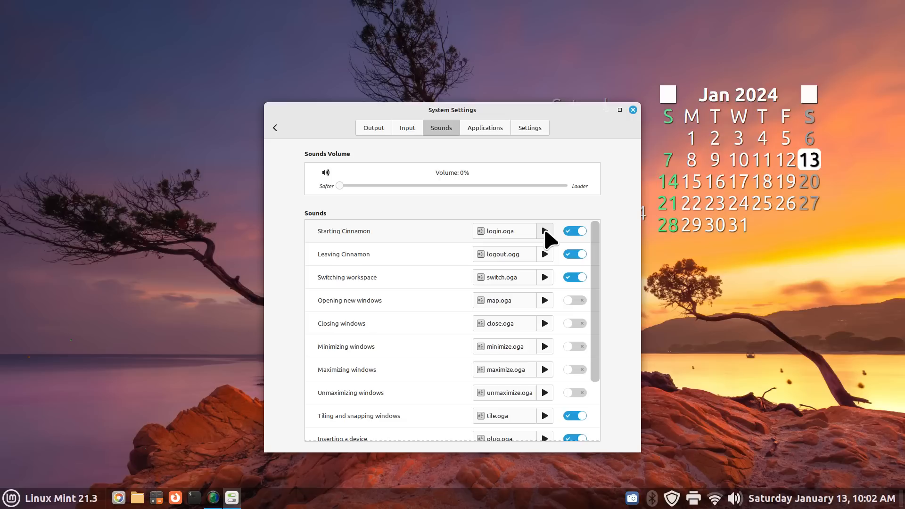
{"action": "left_click", "coordinate": [501, 232]}
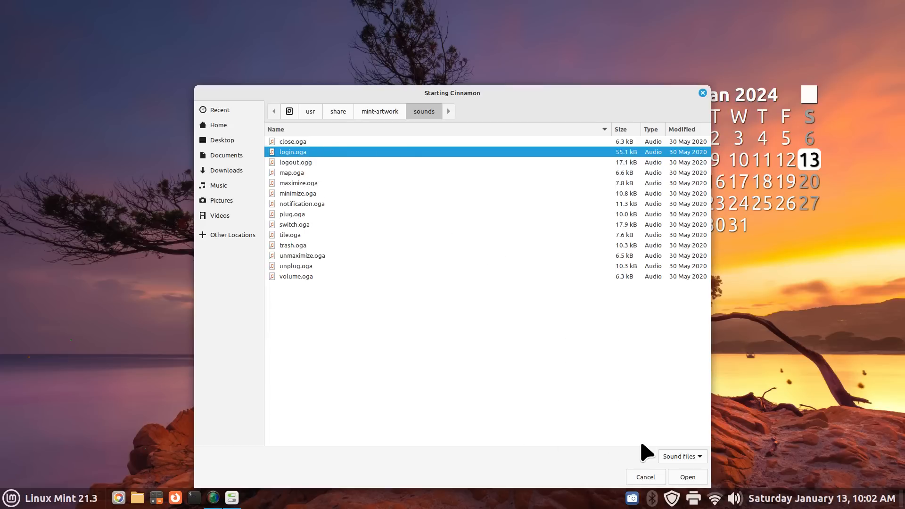
{"action": "left_click", "coordinate": [646, 477]}
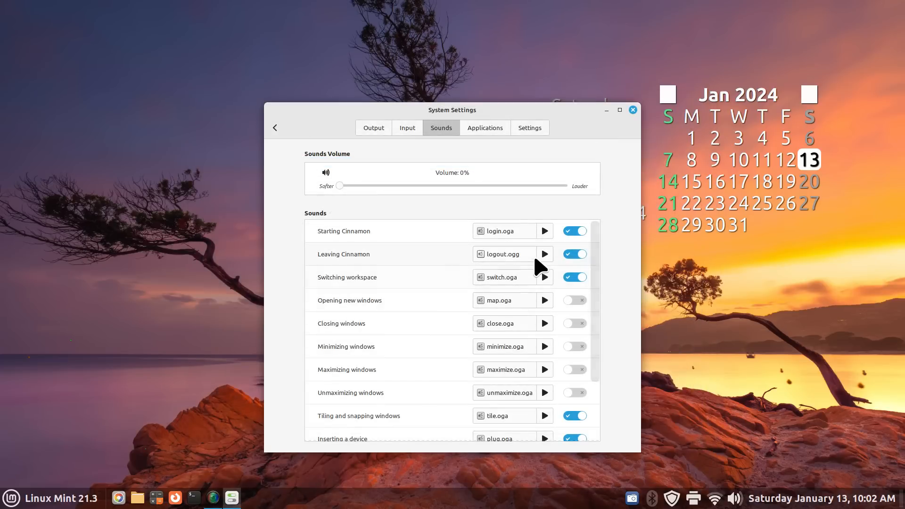
{"action": "left_click", "coordinate": [275, 127]}
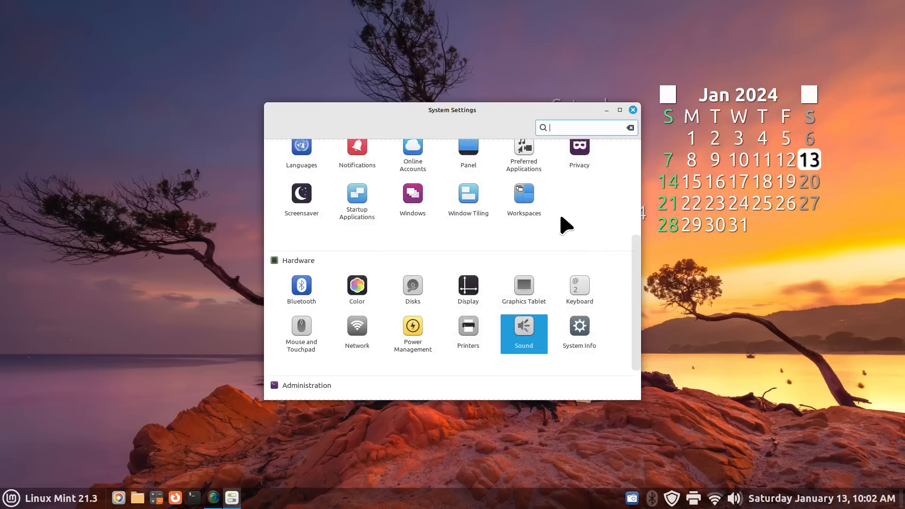
Open System Info, highlight the operating system and Cinnamon version values, and return to the overview.
{"action": "left_click", "coordinate": [584, 330]}
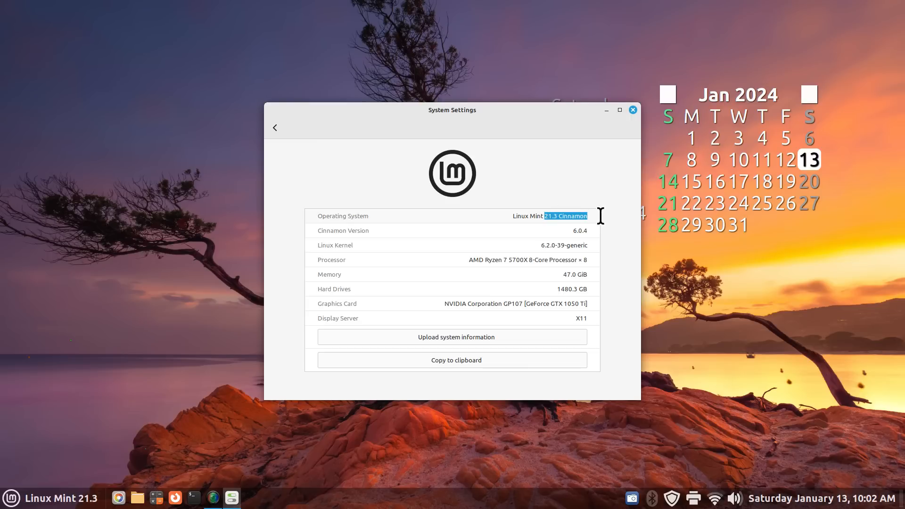
{"action": "left_click_drag", "start_coordinate": [575, 231], "coordinate": [587, 231]}
{"action": "left_click", "coordinate": [276, 129]}
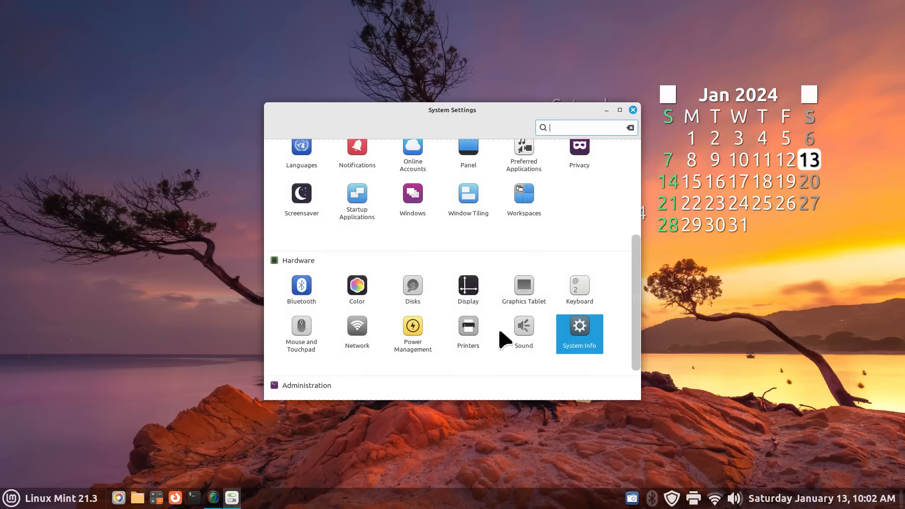
Open the Driver Manager from the Administration category, review the available graphics drivers, and close it.
{"action": "left_click_drag", "start_coordinate": [636, 288], "coordinate": [639, 370]}
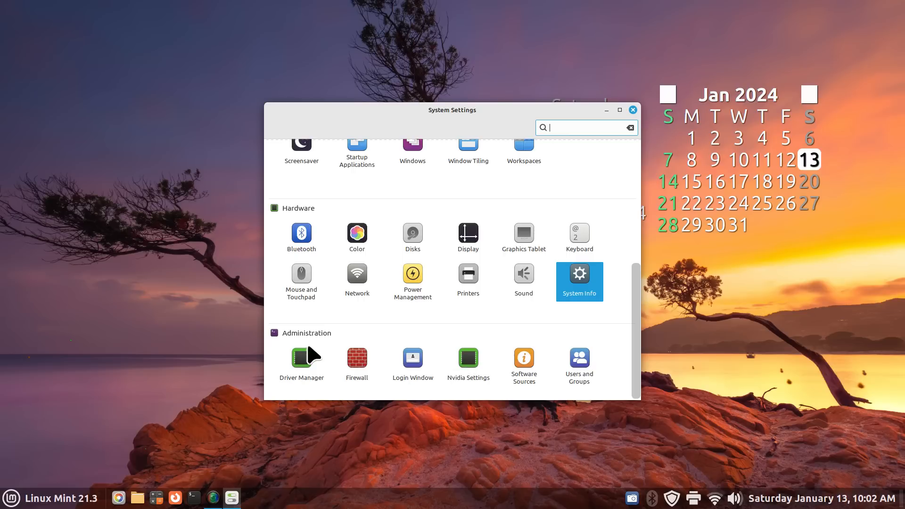
{"action": "left_click", "coordinate": [299, 361]}
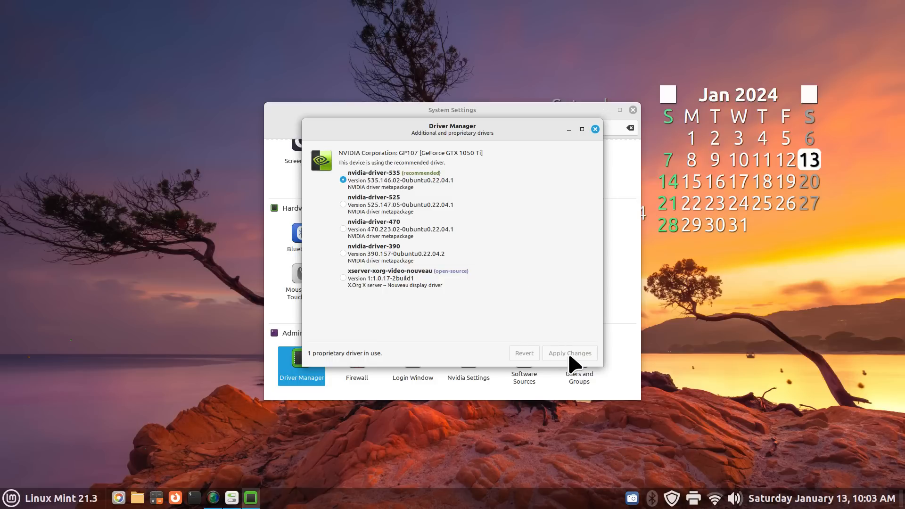
{"action": "left_click", "coordinate": [595, 130]}
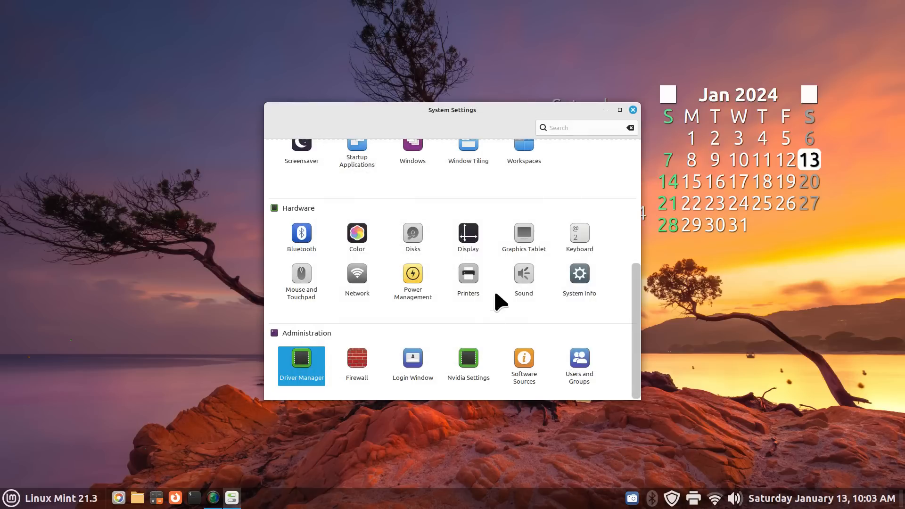
Open Nvidia Settings, review the system information and X Server Display Configuration, and close the window.
{"action": "left_click", "coordinate": [465, 365]}
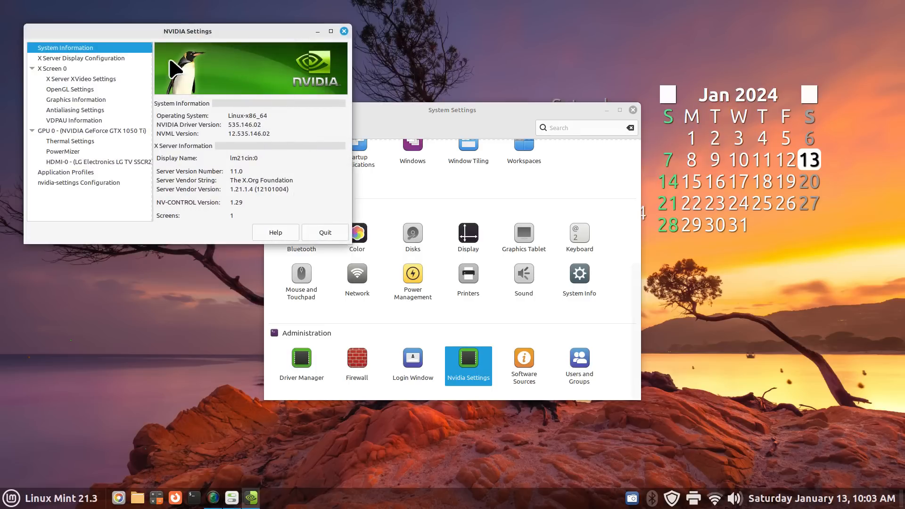
{"action": "left_click", "coordinate": [92, 59]}
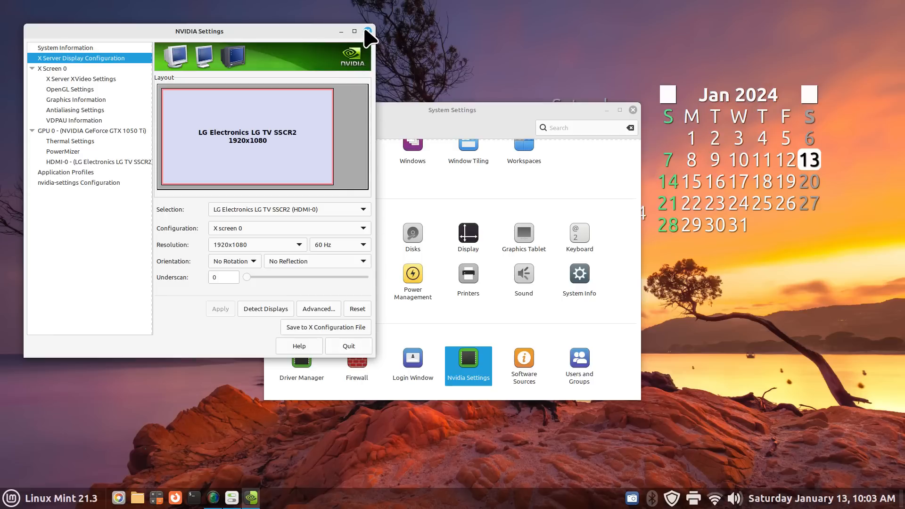
{"action": "left_click", "coordinate": [368, 31]}
{"action": "left_click", "coordinate": [221, 221]}
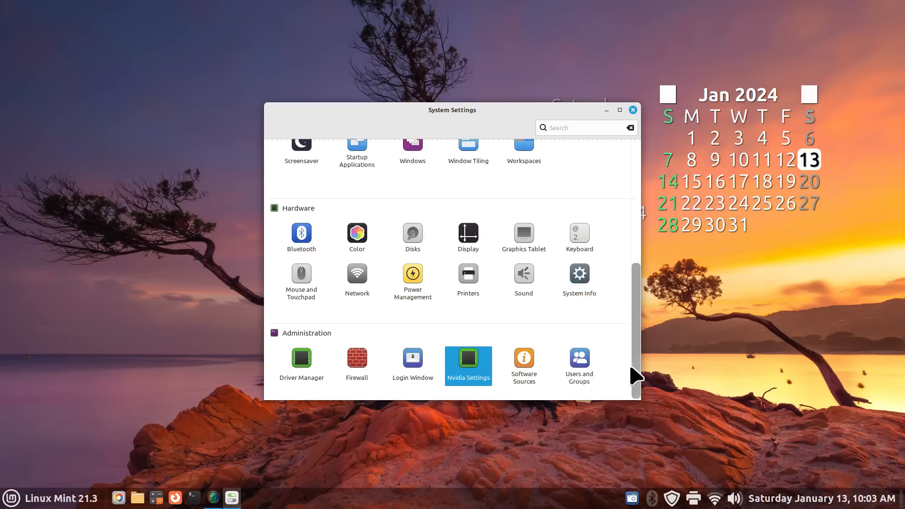
Open Software Sources by authenticating with the account password, review the official repositories, and close the window.
{"action": "left_click", "coordinate": [527, 364]}
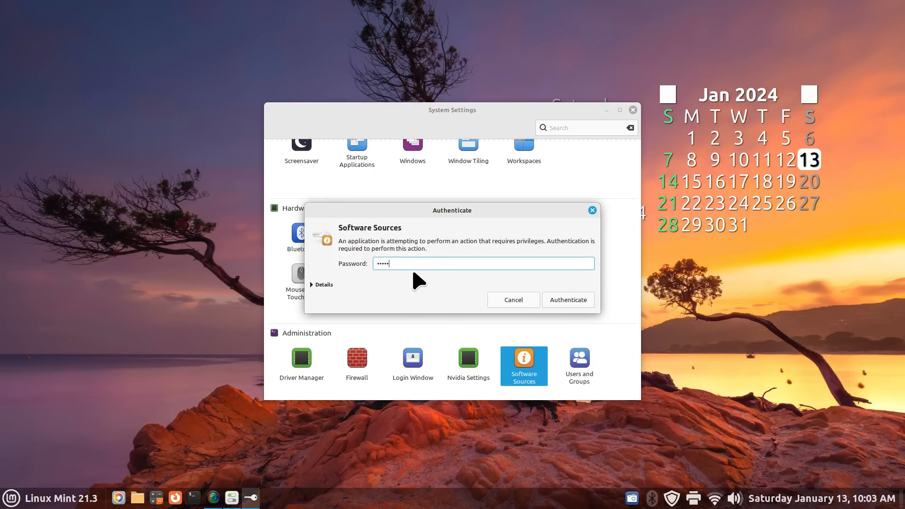
{"action": "key", "text": "Return"}
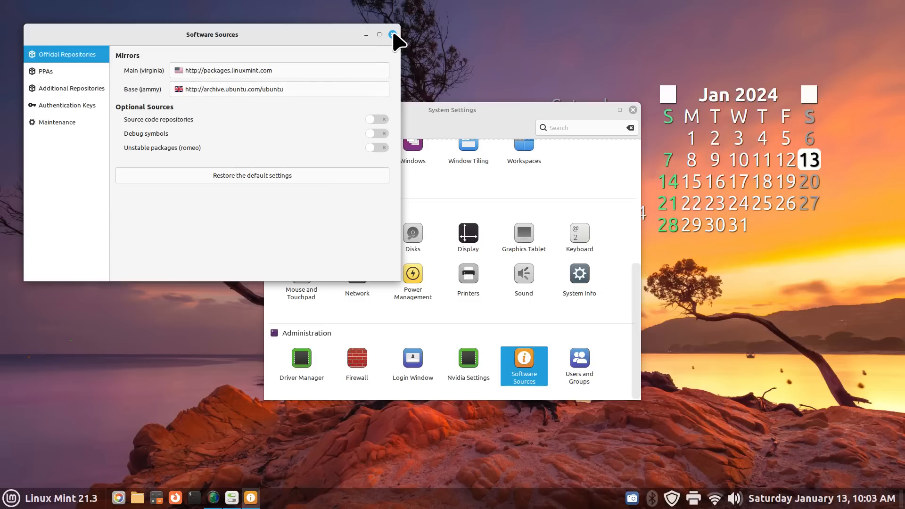
{"action": "left_click_drag", "start_coordinate": [313, 36], "coordinate": [463, 77]}
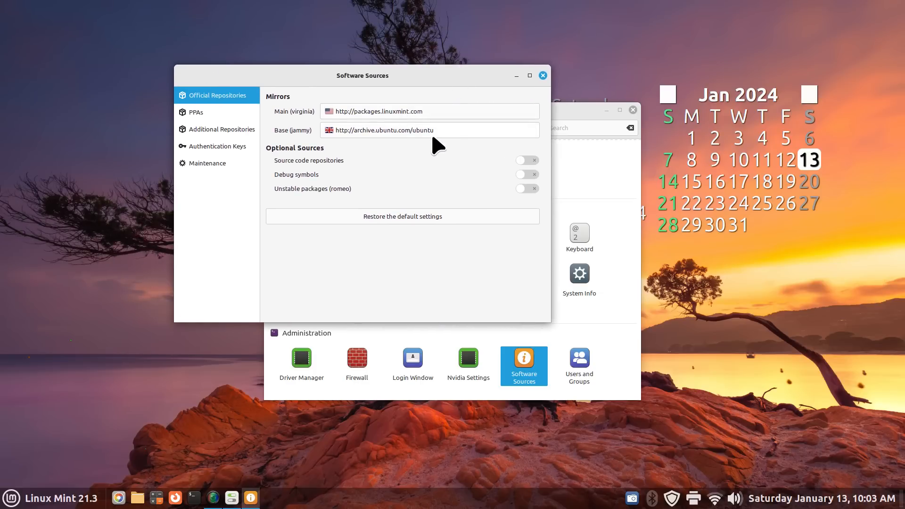
{"action": "left_click", "coordinate": [543, 76]}
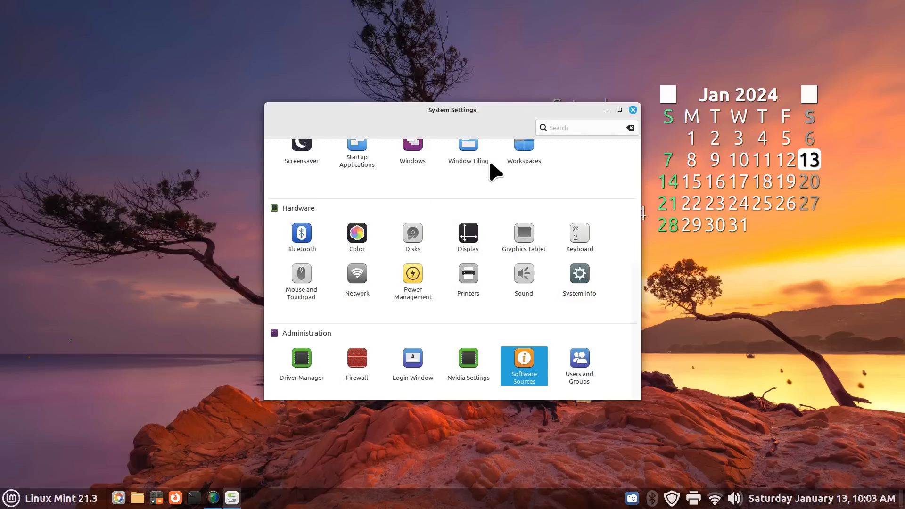
Open Users and Groups by authenticating with the account password, view the form for adding a user, and close it without adding anyone.
{"action": "left_click", "coordinate": [581, 377]}
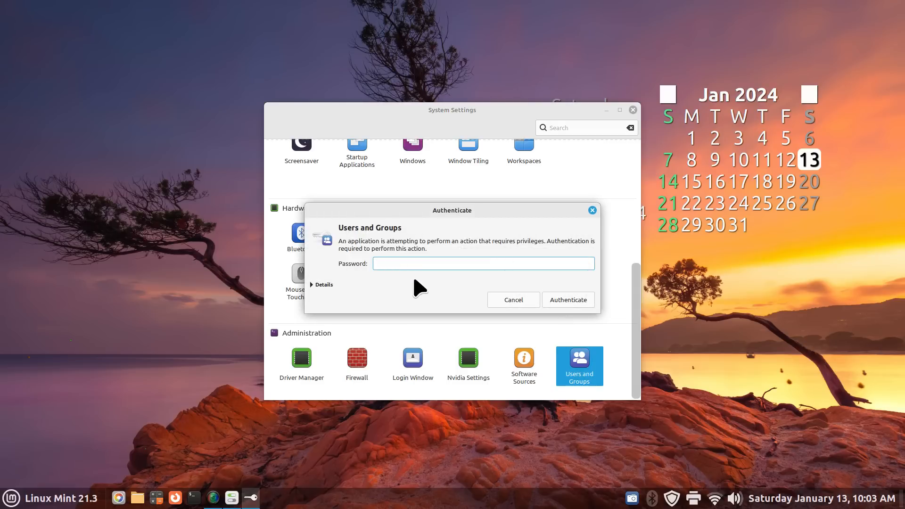
{"action": "type", "text": "*"}
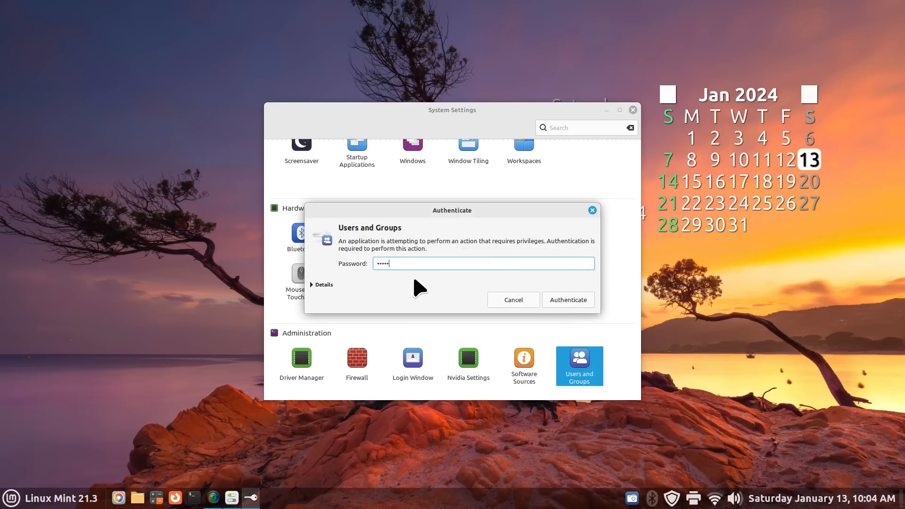
{"action": "type", "text": "****"}
{"action": "key", "text": "Return"}
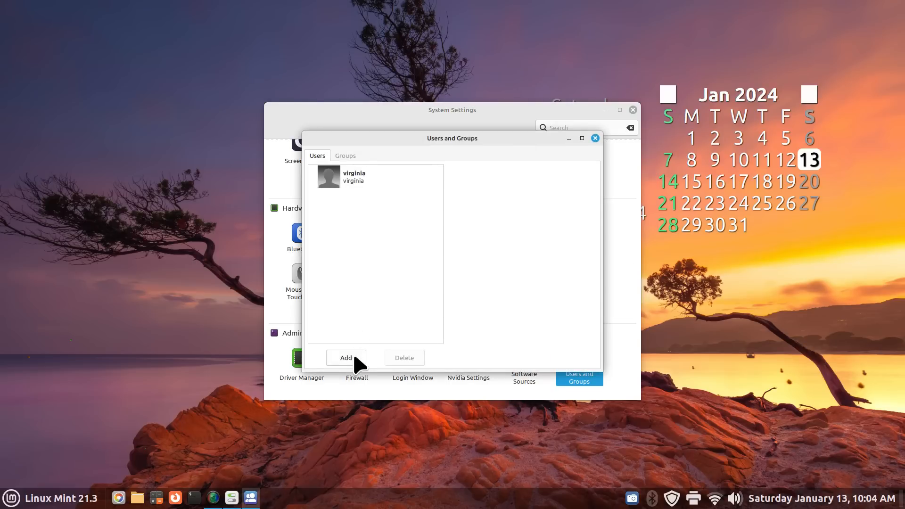
{"action": "left_click", "coordinate": [359, 364]}
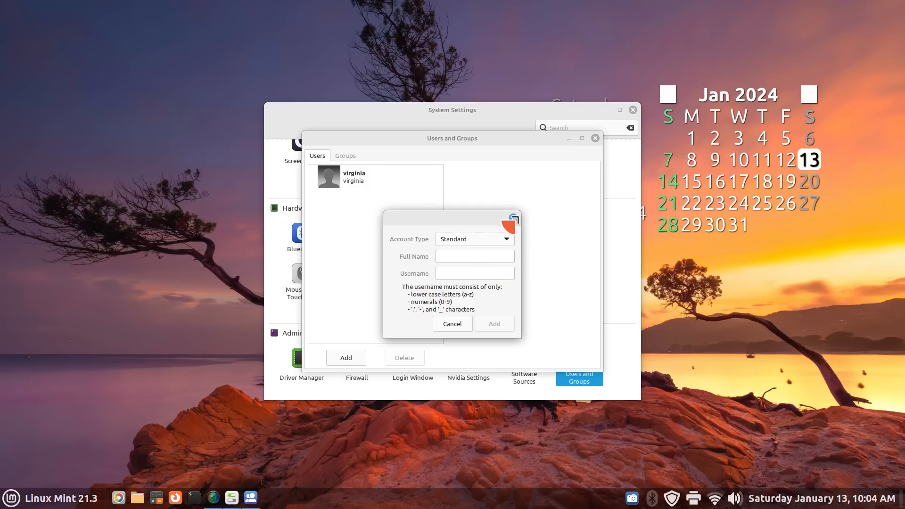
{"action": "left_click", "coordinate": [513, 218]}
{"action": "left_click", "coordinate": [595, 138]}
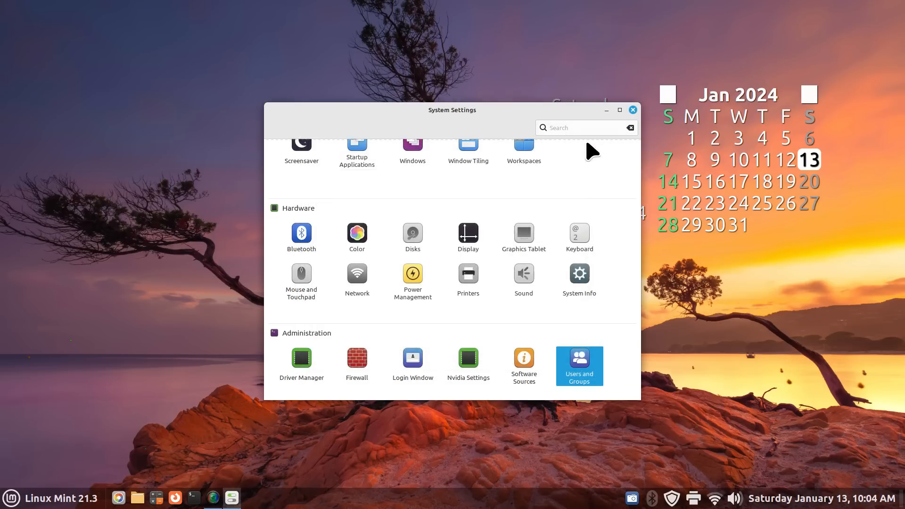
Open the Login Window settings by authenticating with the account password, review the Alignment choices keeping Center, and close the window.
{"action": "left_click", "coordinate": [415, 365]}
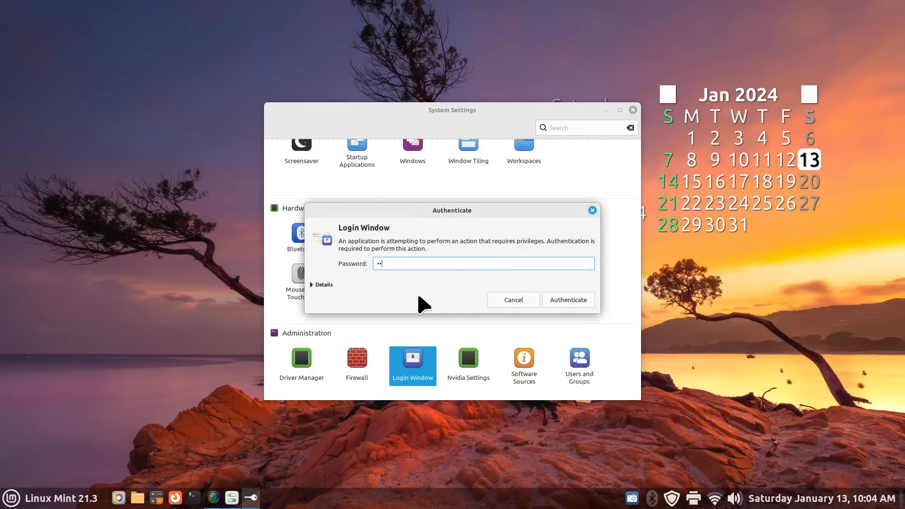
{"action": "key", "text": "Return"}
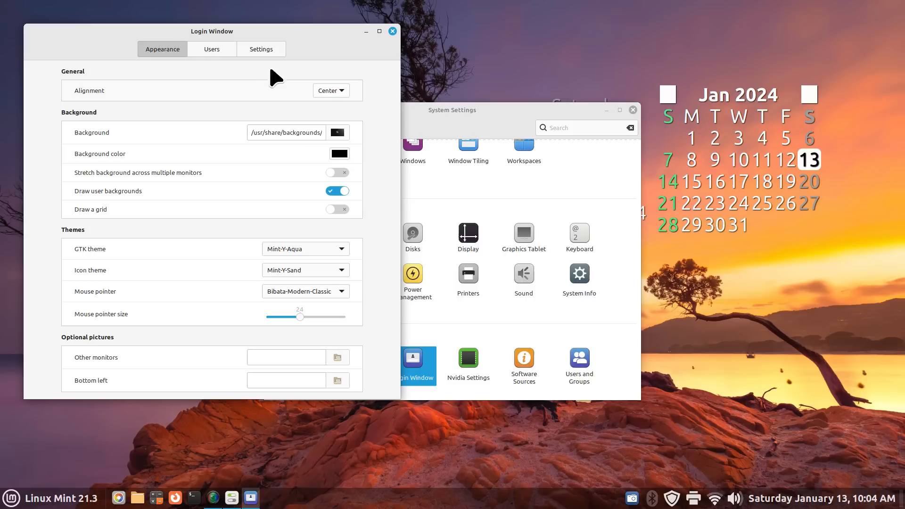
{"action": "left_click_drag", "start_coordinate": [126, 36], "coordinate": [336, 47]}
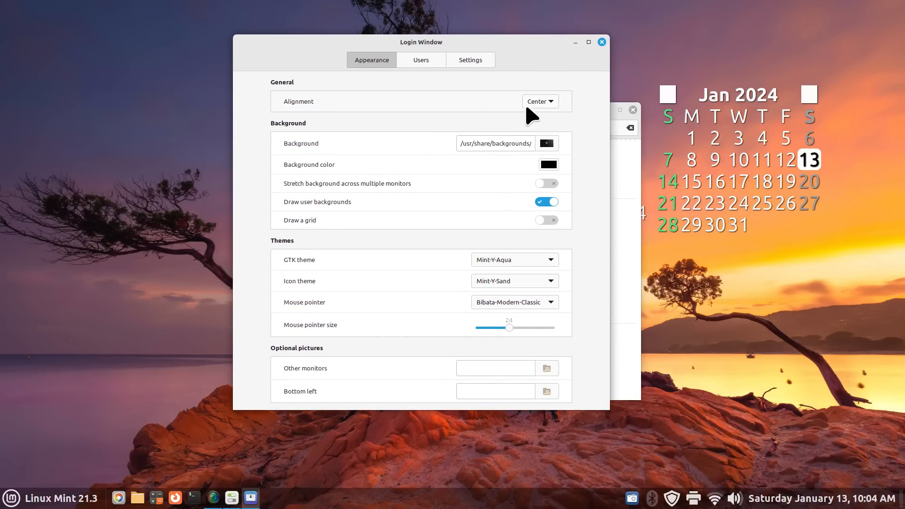
{"action": "left_click", "coordinate": [555, 104]}
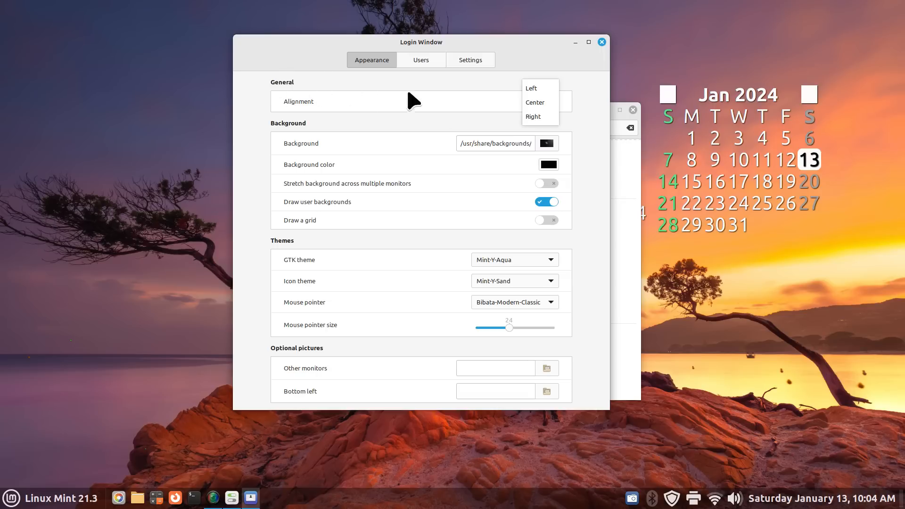
{"action": "left_click", "coordinate": [542, 103]}
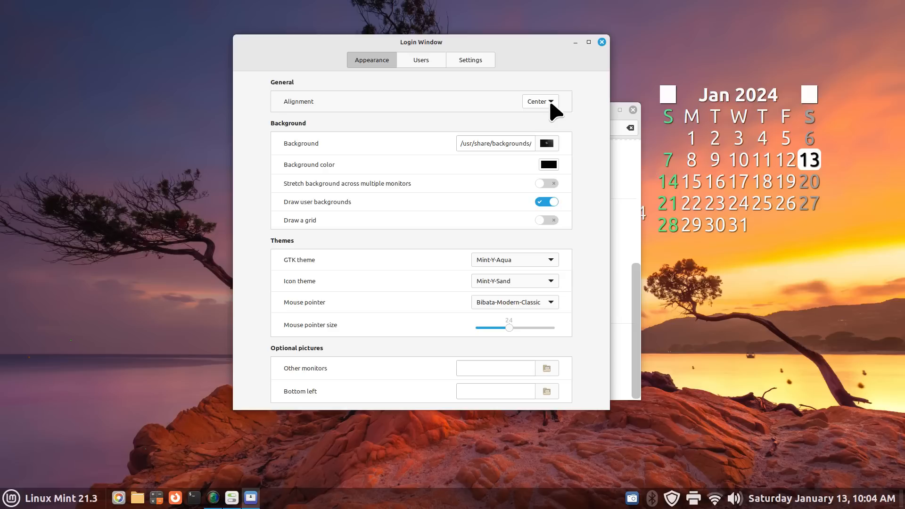
{"action": "left_click", "coordinate": [602, 42]}
Reopen the Login Window settings for another look at the Appearance options, and close them along with System Settings.
{"action": "left_click", "coordinate": [412, 367]}
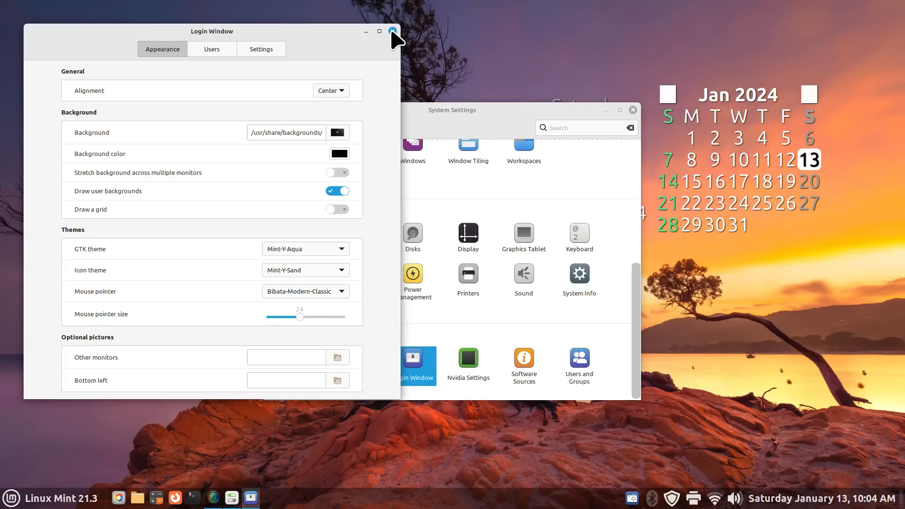
{"action": "left_click", "coordinate": [392, 31]}
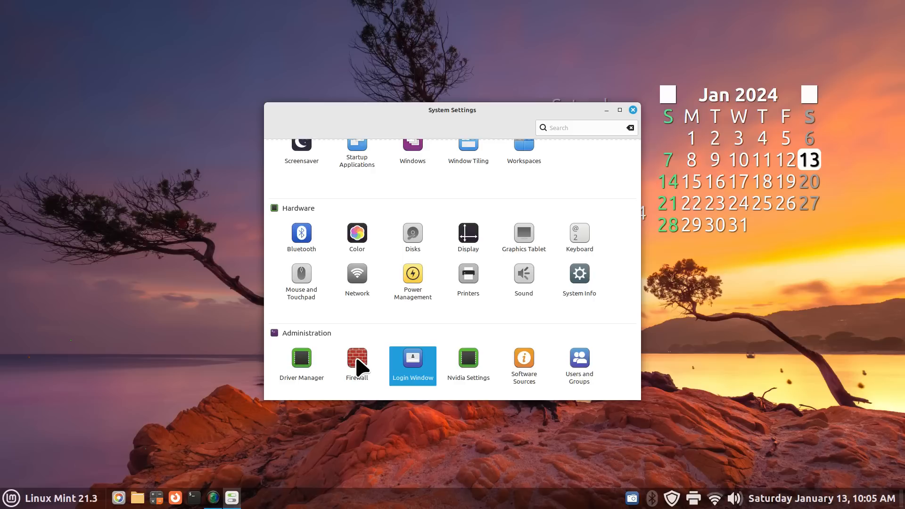
{"action": "left_click", "coordinate": [634, 109]}
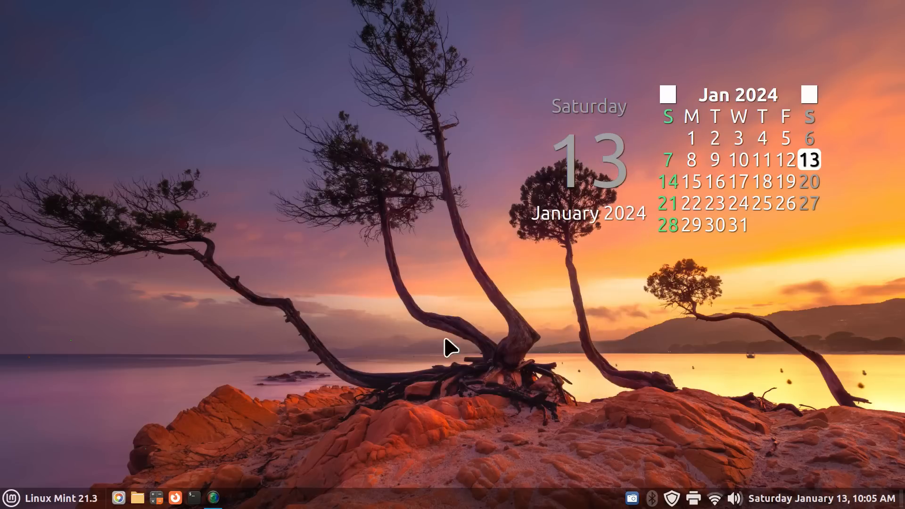